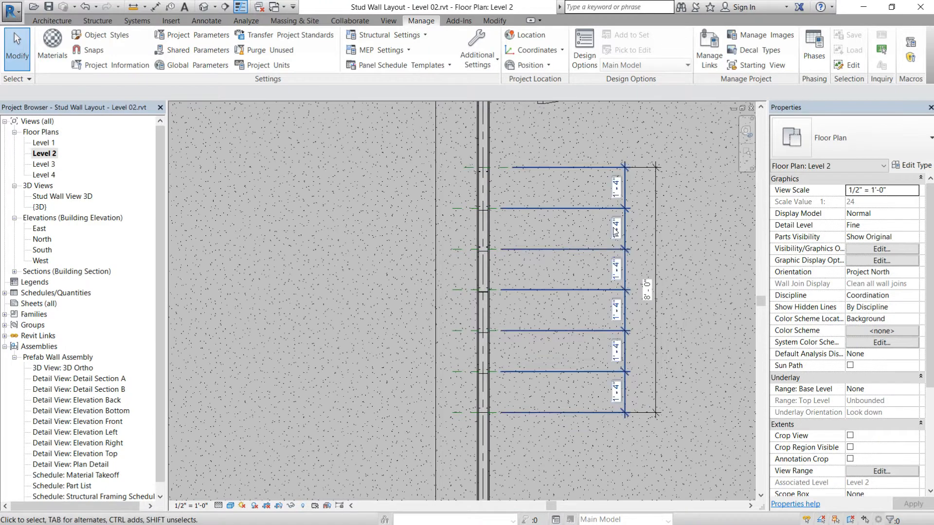
# Step: Open the building section view facing the stud wall from its section marker in the Level 2 plan
pyautogui.doubleClick(440, 165)
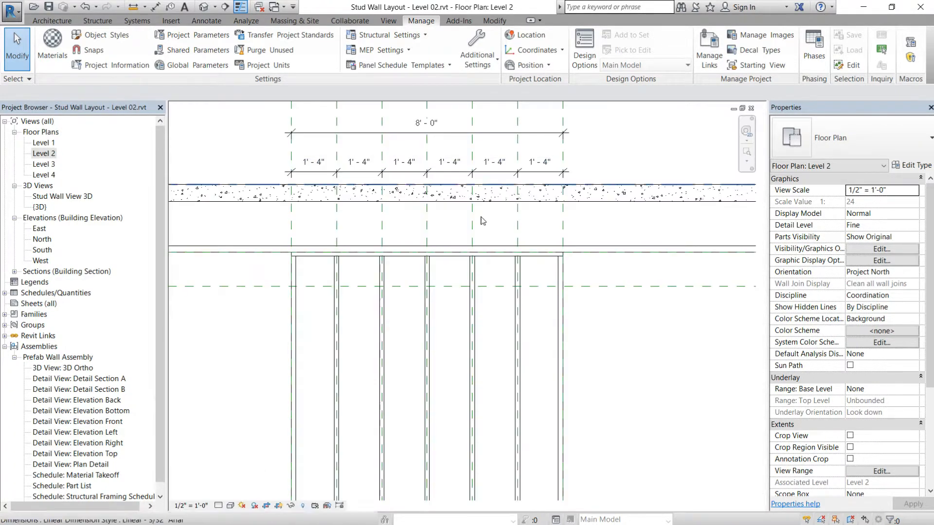
pyautogui.keyDown('ctrl'); pyautogui.scroll(-2, 488, 286); pyautogui.keyUp('ctrl')
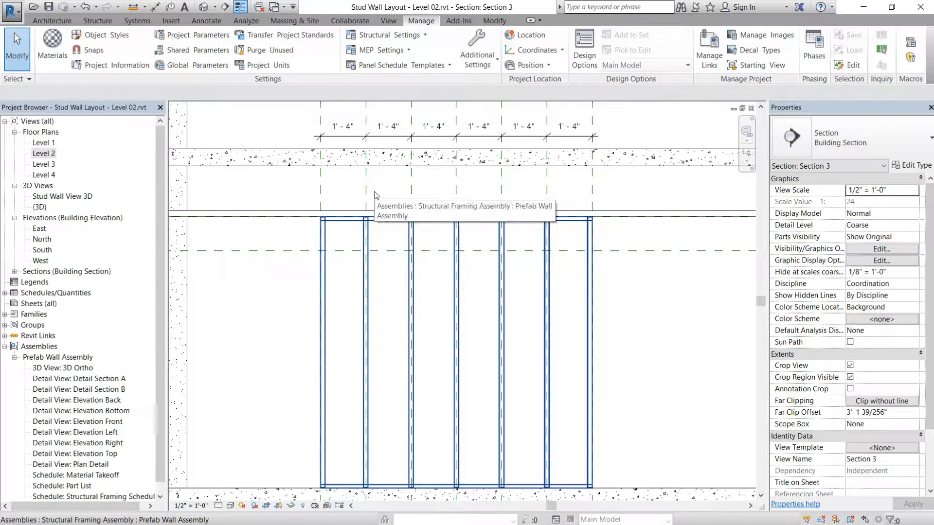
pyautogui.press('a')
pyautogui.press('l')
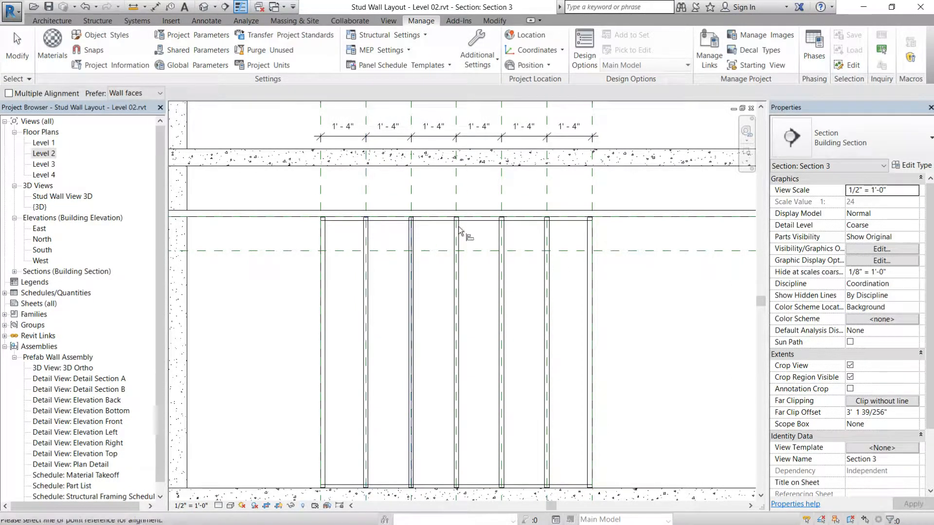
pyautogui.press('Escape')
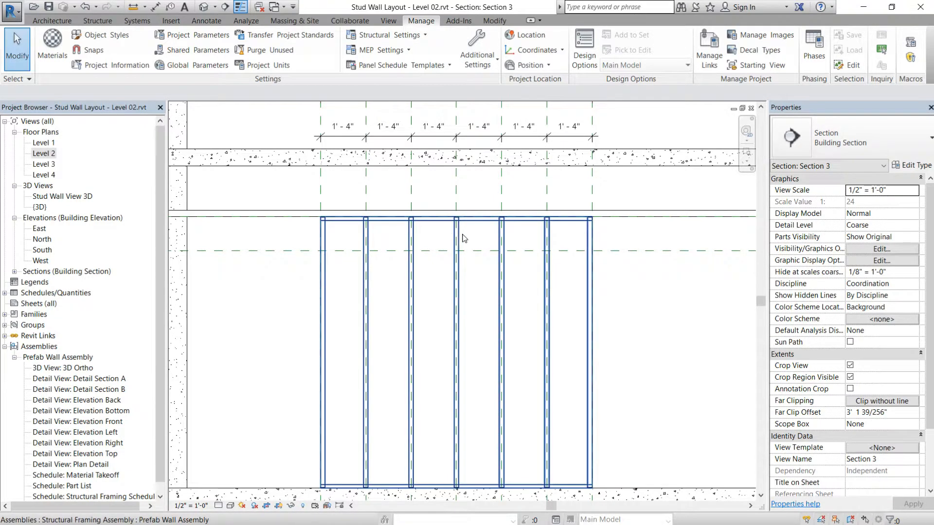
# Step: Move the reference plane at the stud wall's left end inward, narrowing the first stud bay to about 1'-1"
pyautogui.click(322, 188)
pyautogui.moveTo(321, 188)
pyautogui.mouseDown()
pyautogui.moveTo(296, 184)
pyautogui.moveTo(331, 184)
pyautogui.mouseUp()
pyautogui.click(350, 189)
pyautogui.moveTo(369, 196); pyautogui.dragTo(336, 278, button='middle')
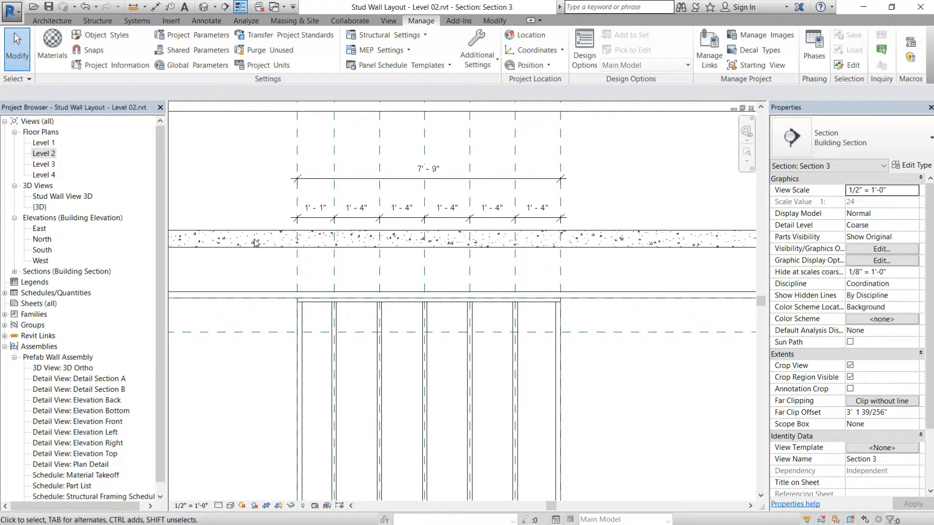
# Step: Set the spacing between the stud wall's left end reference plane and the next plane to 1'-4"
pyautogui.click(297, 265)
pyautogui.click(314, 207)
pyautogui.write('1 4')
pyautogui.press('Return')
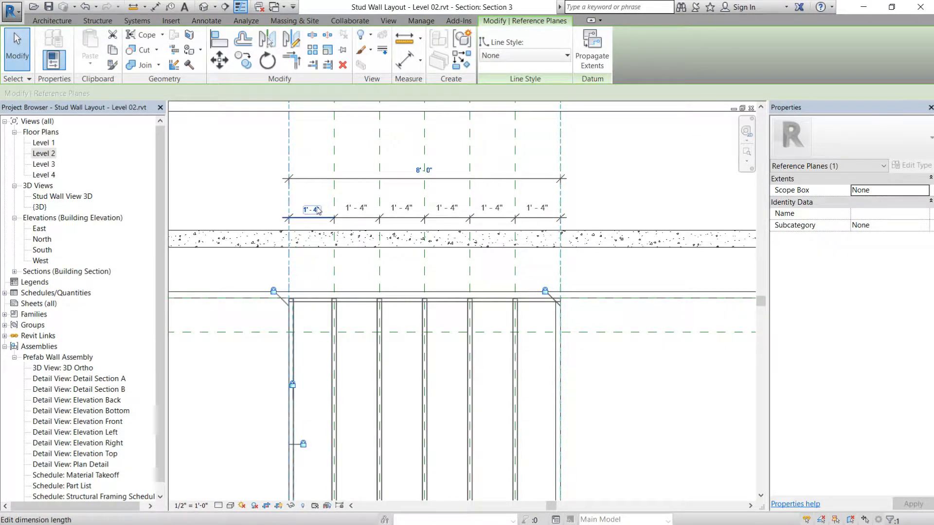
pyautogui.click(653, 418)
pyautogui.moveTo(636, 414); pyautogui.dragTo(648, 365, button='middle')
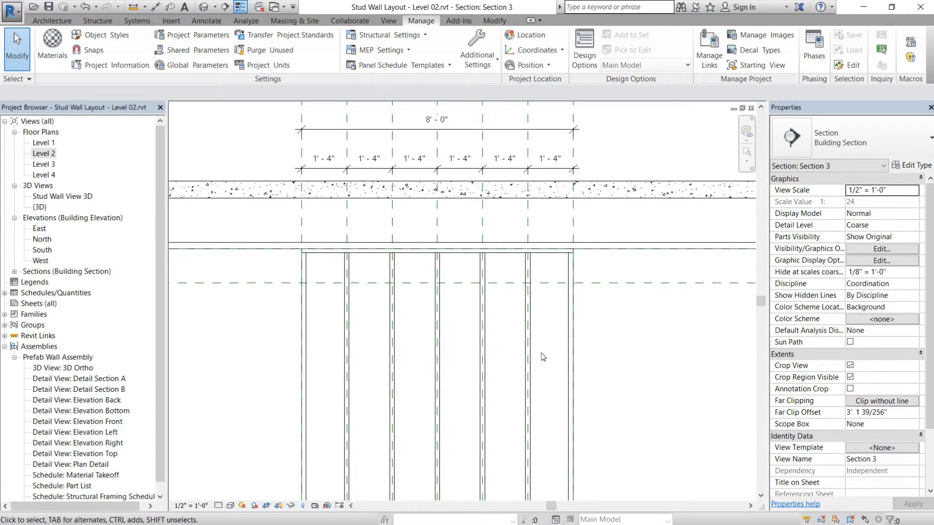
pyautogui.moveTo(541, 355); pyautogui.dragTo(579, 278, button='middle')
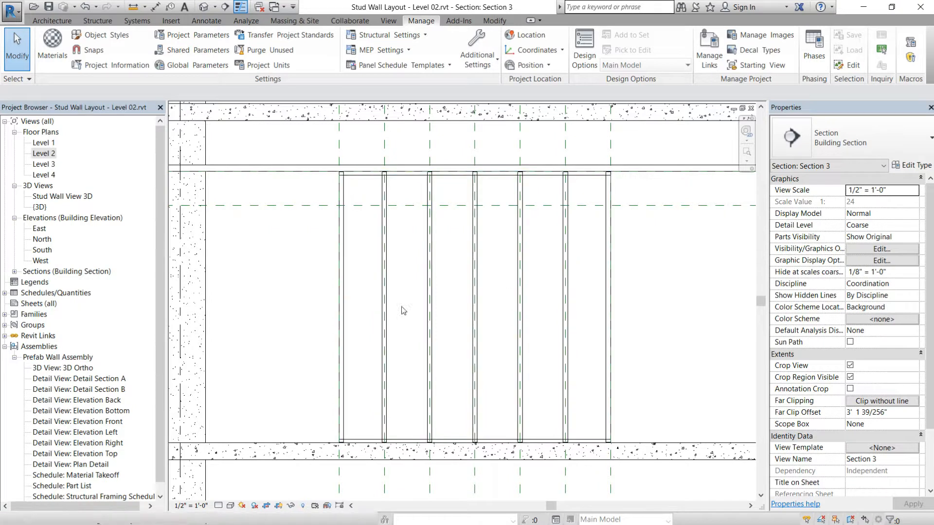
# Step: Review the prefab wall assembly's Structural Framing Schedule and Part List, and return to Section 3 through the Level 2 plan
pyautogui.scroll(-1, 10, 462)
pyautogui.doubleClick(105, 486)
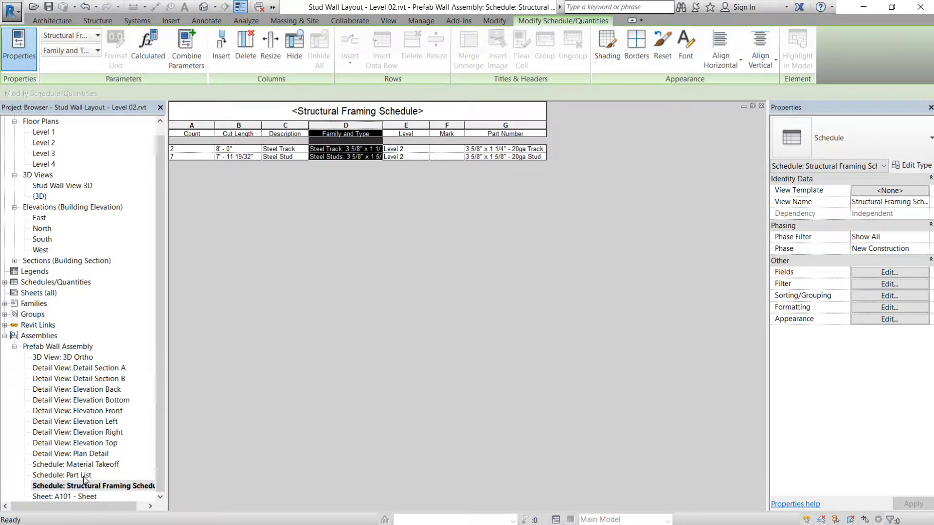
pyautogui.doubleClick(83, 480)
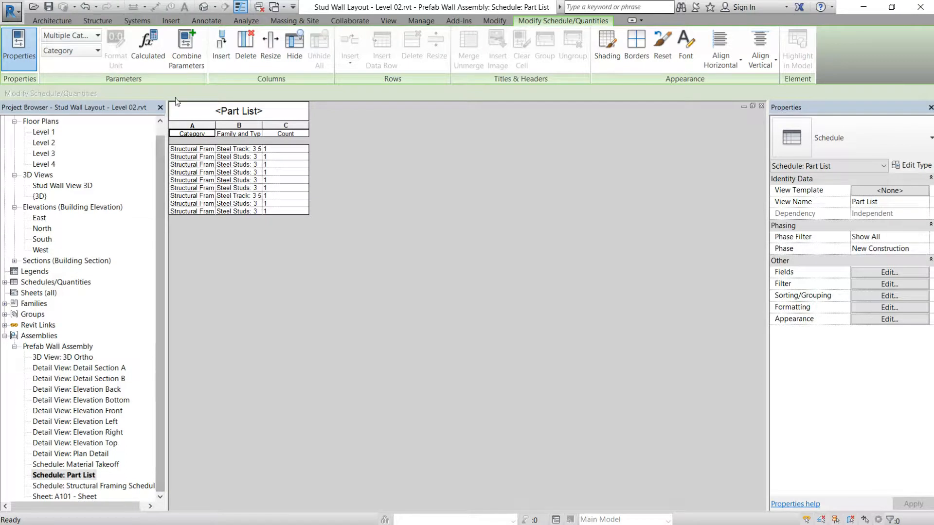
pyautogui.doubleClick(54, 143)
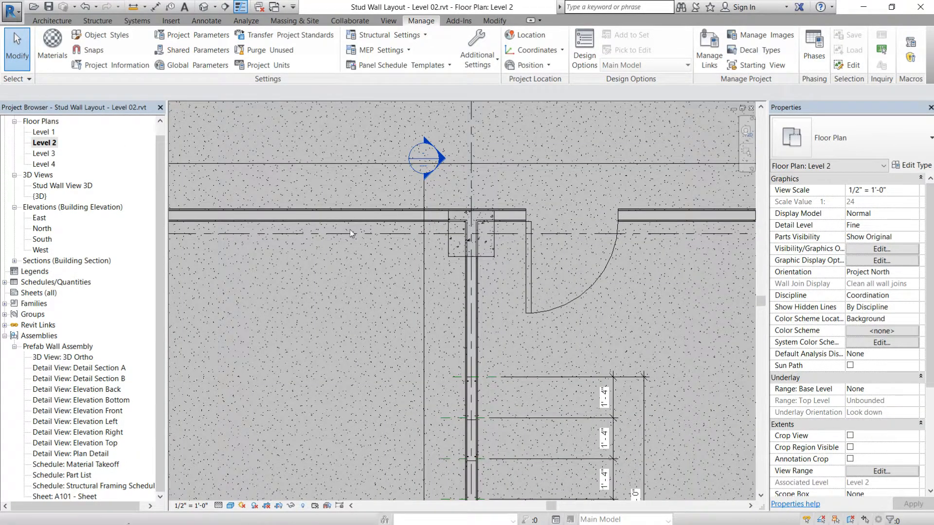
pyautogui.doubleClick(436, 162)
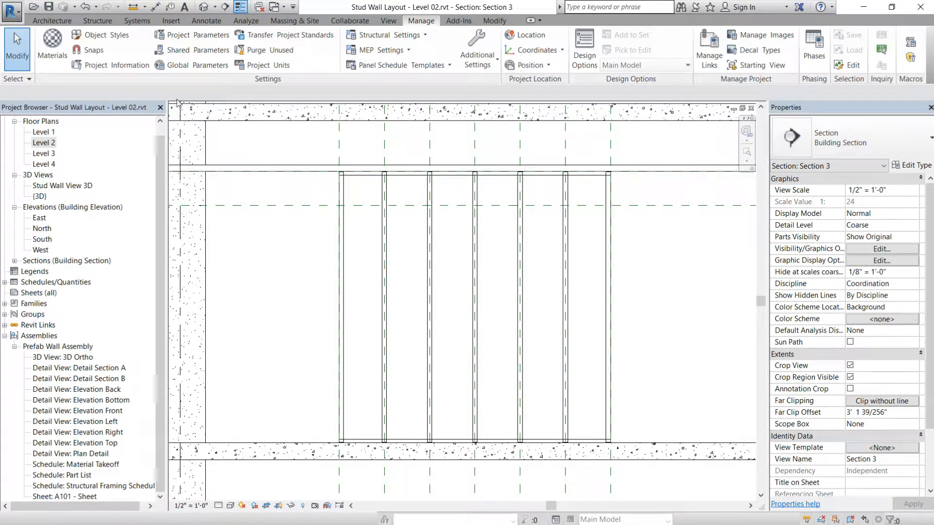
# Step: Create a new family from the template Generic Model face based.rft
pyautogui.click(14, 11)
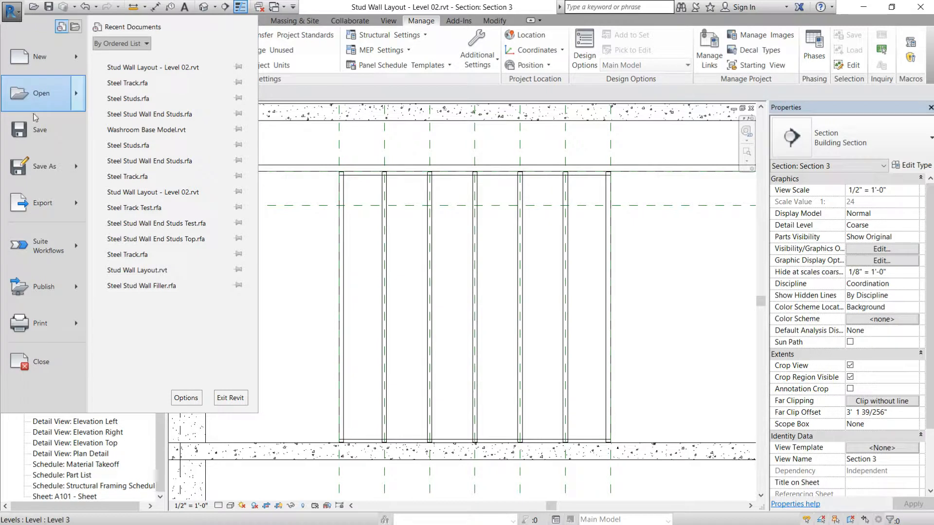
pyautogui.moveTo(84, 65)
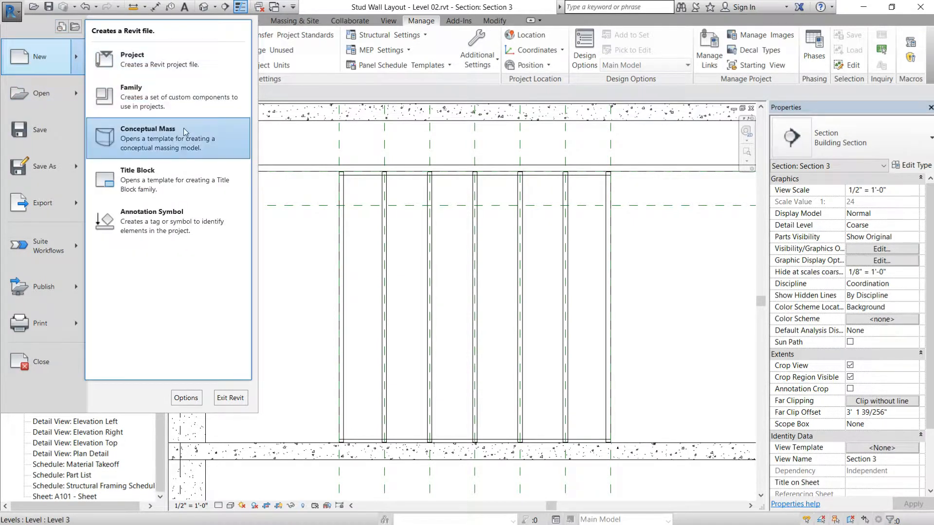
pyautogui.click(190, 107)
pyautogui.scroll(-5, 379, 253)
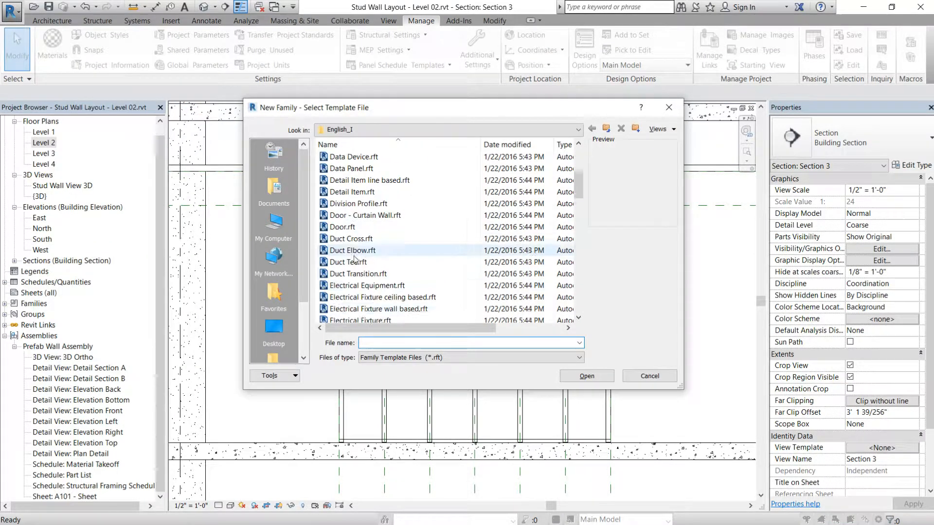
pyautogui.scroll(-4, 383, 279)
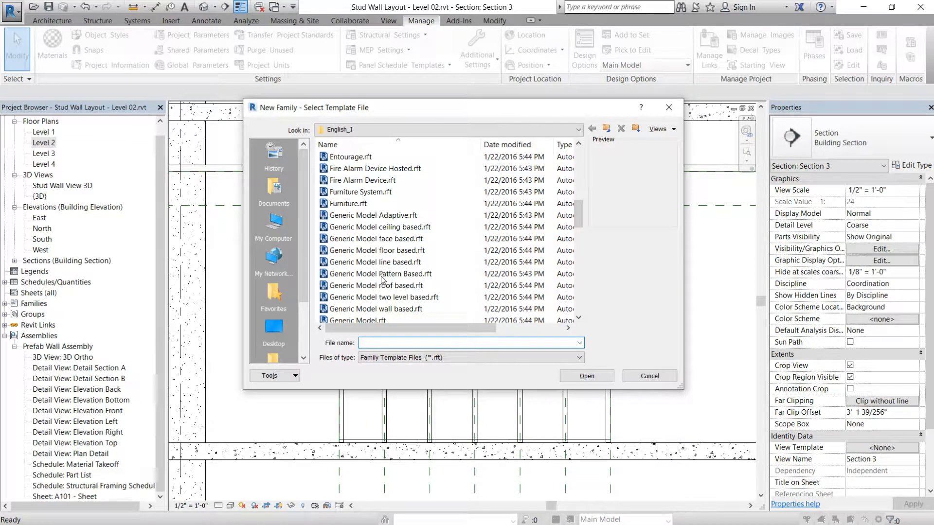
pyautogui.scroll(-1, 382, 279)
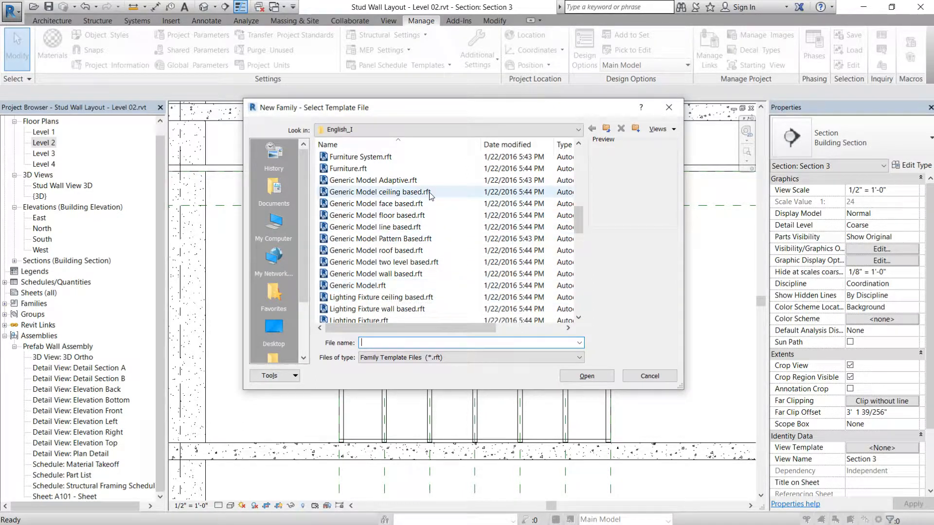
pyautogui.click(394, 205)
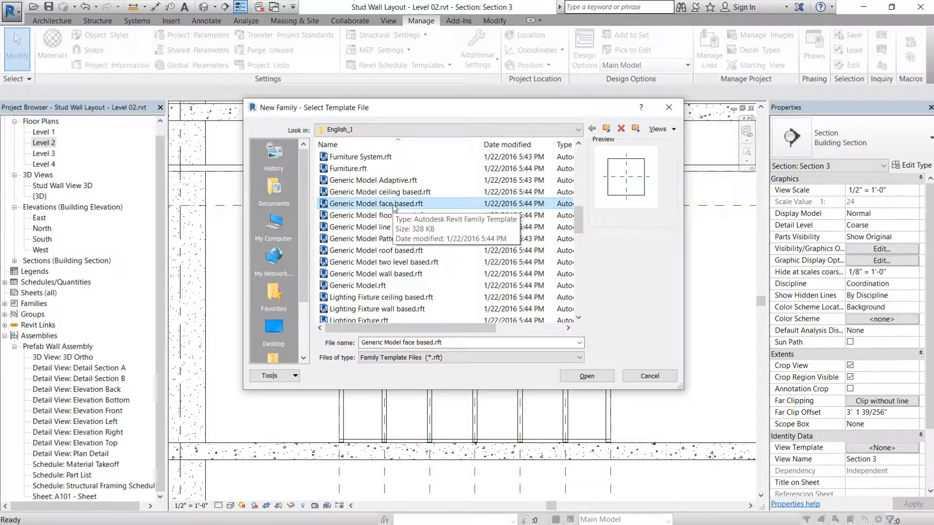
pyautogui.doubleClick(393, 206)
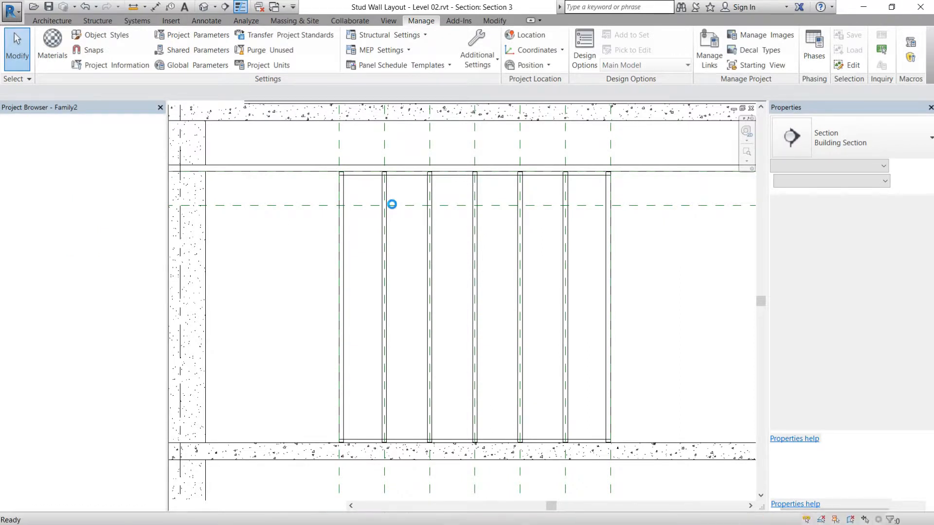
# Step: Examine the template's square host extrusion in the reference level plan and in the default 3D view
pyautogui.moveTo(480, 268); pyautogui.dragTo(479, 229, button='middle')
pyautogui.scroll(-3, 471, 242)
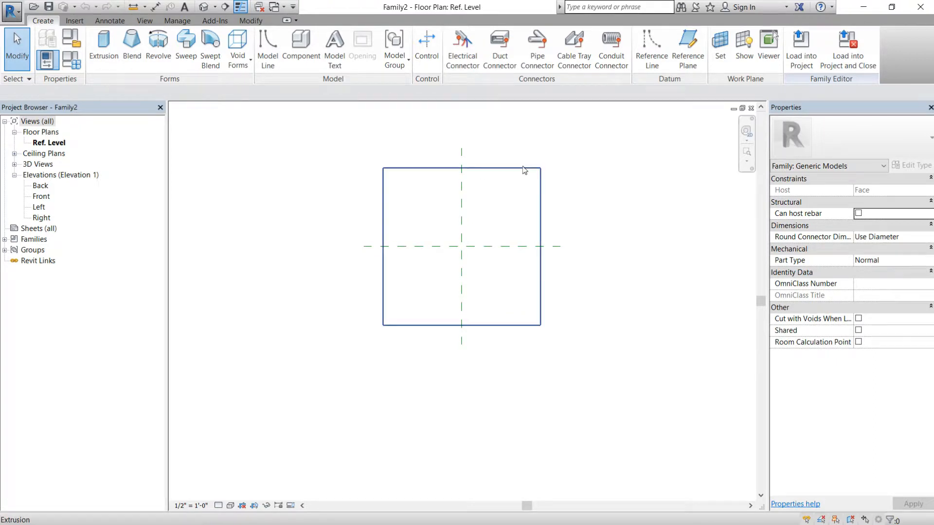
pyautogui.click(496, 210)
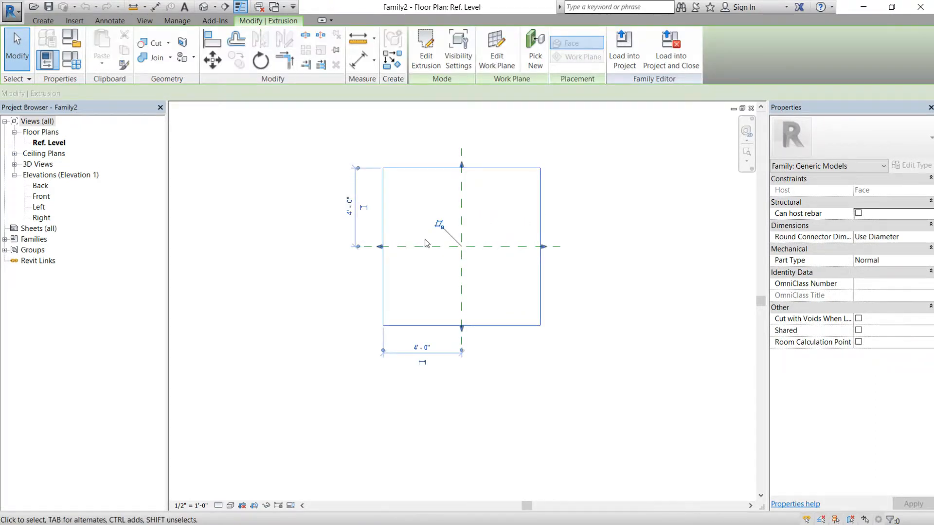
pyautogui.click(289, 216)
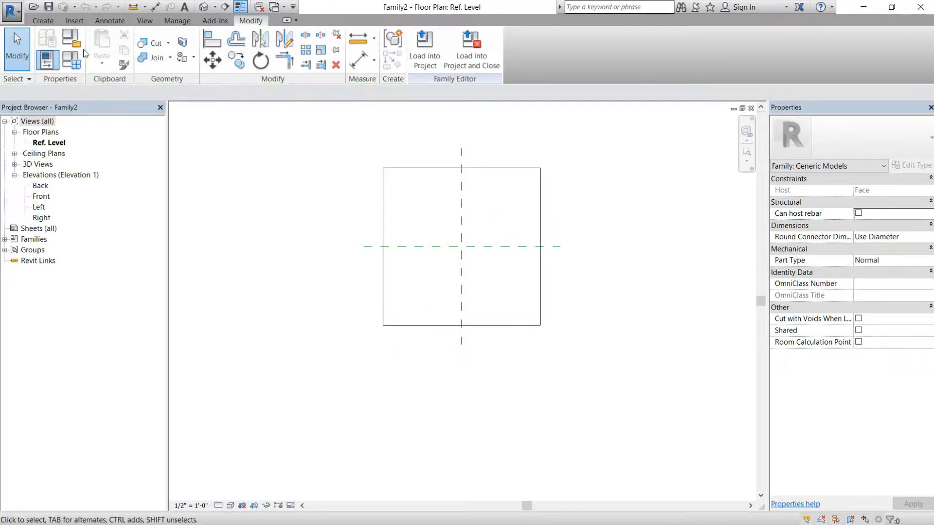
pyautogui.click(204, 6)
pyautogui.scroll(4, 416, 285)
pyautogui.scroll(-2, 416, 284)
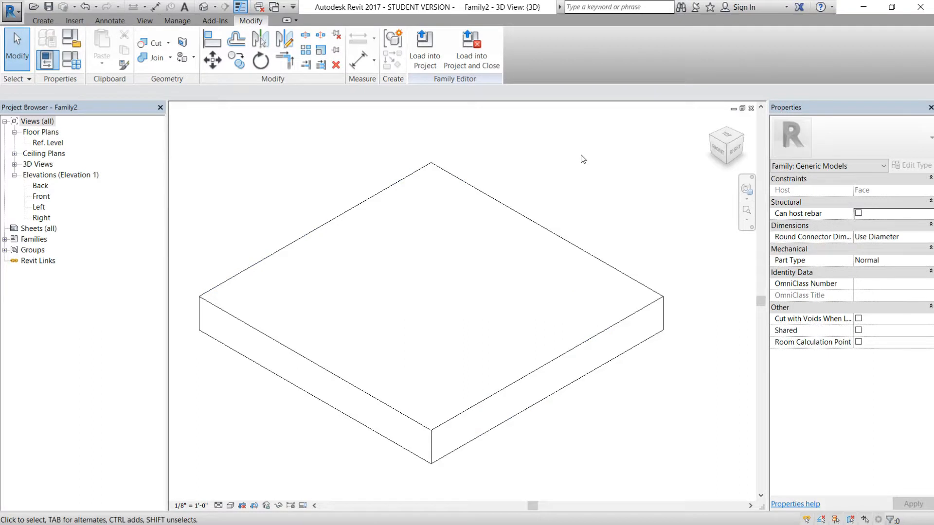
# Step: In the Ref. Level plan, draw two vertical and two horizontal reference planes around the center planes, the left one about 1'-10" from center
pyautogui.doubleClick(48, 142)
pyautogui.scroll(3, 475, 239)
pyautogui.moveTo(506, 214); pyautogui.dragTo(514, 286, button='middle')
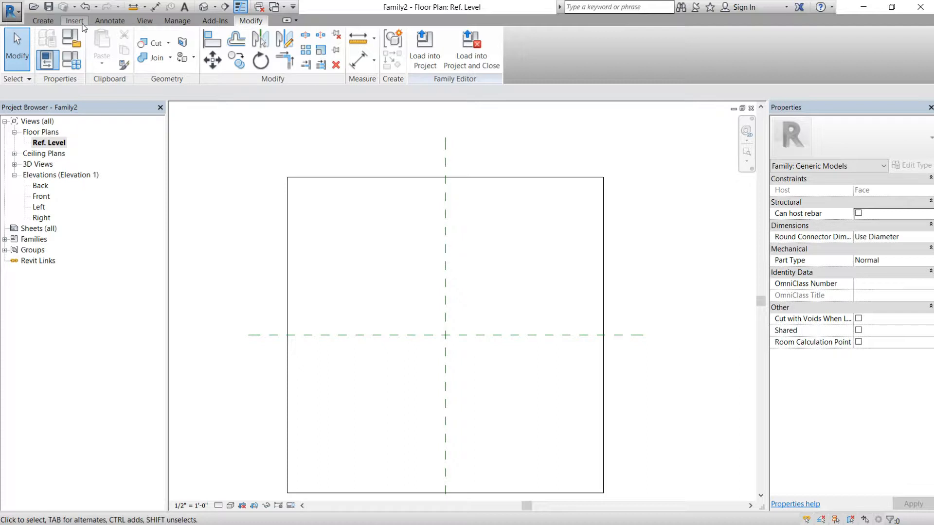
pyautogui.press('r')
pyautogui.press('p')
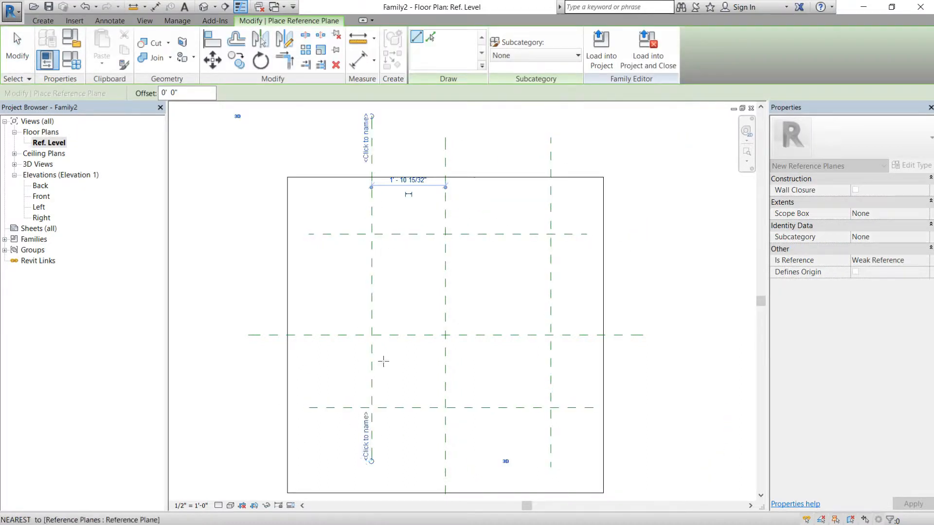
# Step: Dimension the reference planes in both directions, with equality constraints about the center planes plus an overall dimension each way
pyautogui.press('d')
pyautogui.press('i')
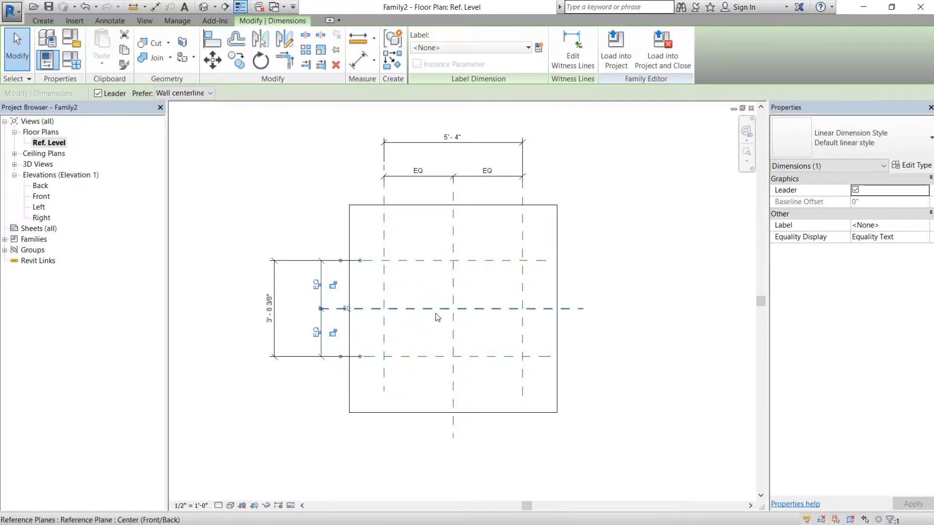
pyautogui.scroll(4, 399, 291)
pyautogui.click(417, 289)
pyautogui.scroll(-3, 417, 288)
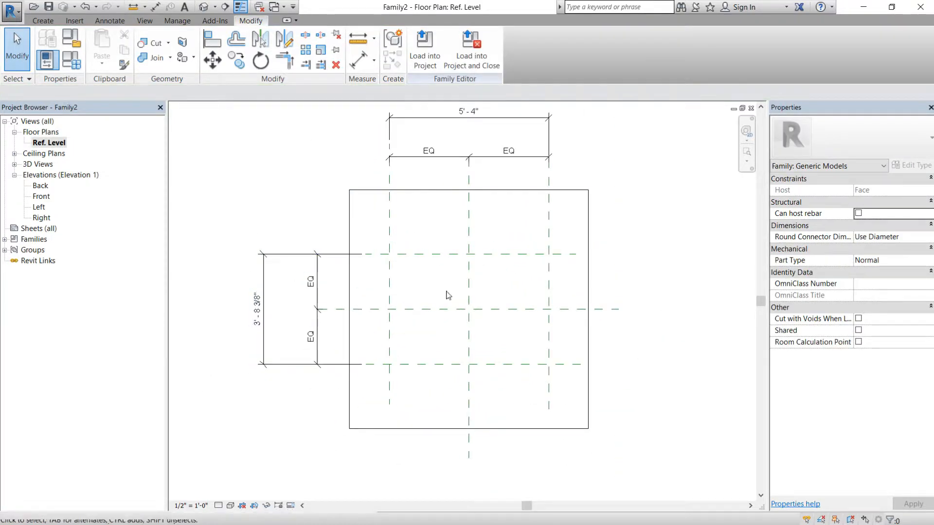
# Step: Label the overall horizontal dimension with a new instance family parameter named Plate Length, grouped under Dimensions
pyautogui.click(476, 122)
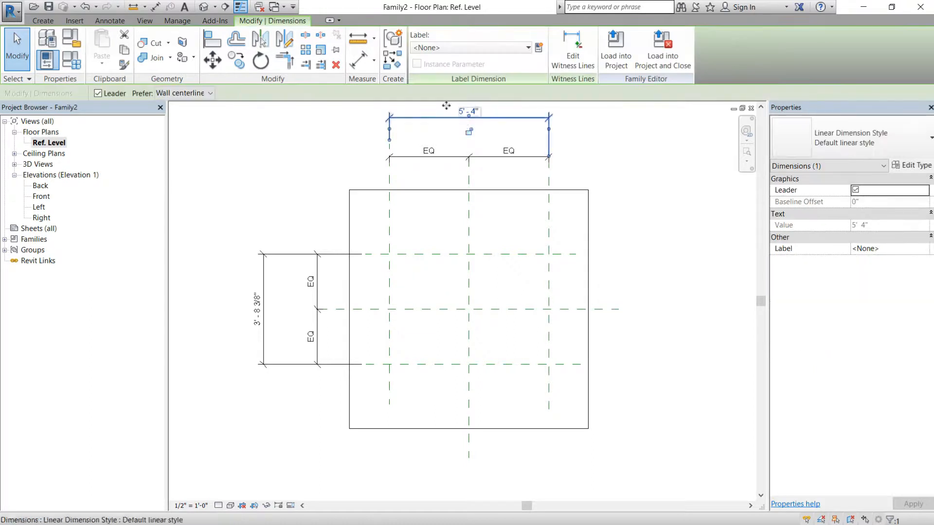
pyautogui.click(538, 47)
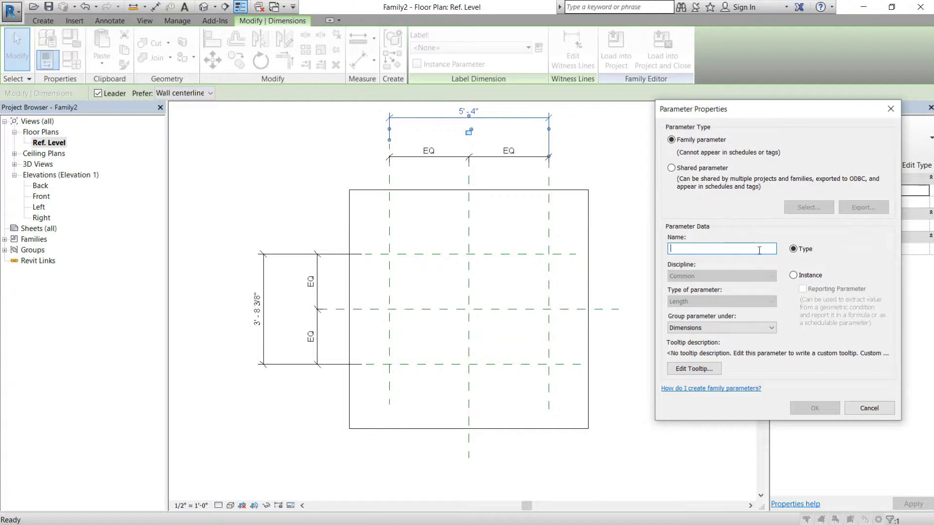
pyautogui.write('Length')
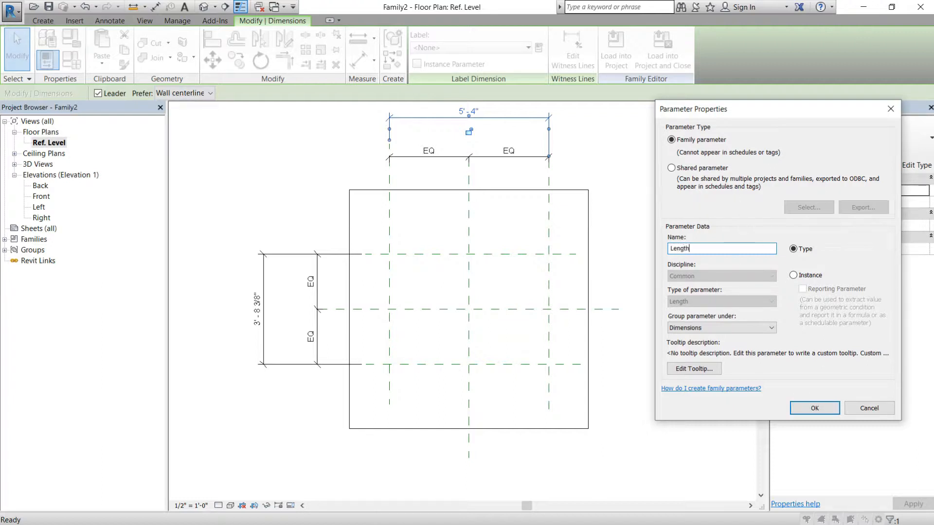
pyautogui.press('BackSpace')
pyautogui.press('BackSpace')
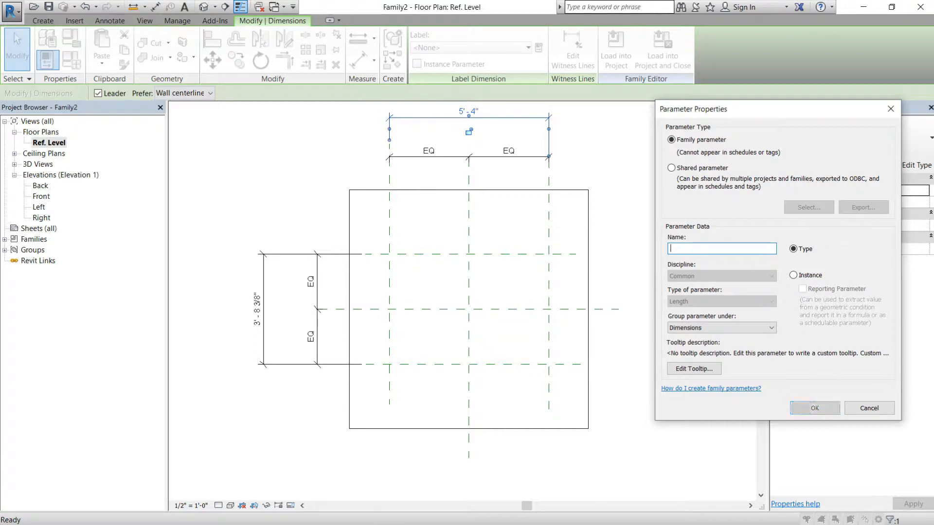
pyautogui.write('Plate Length')
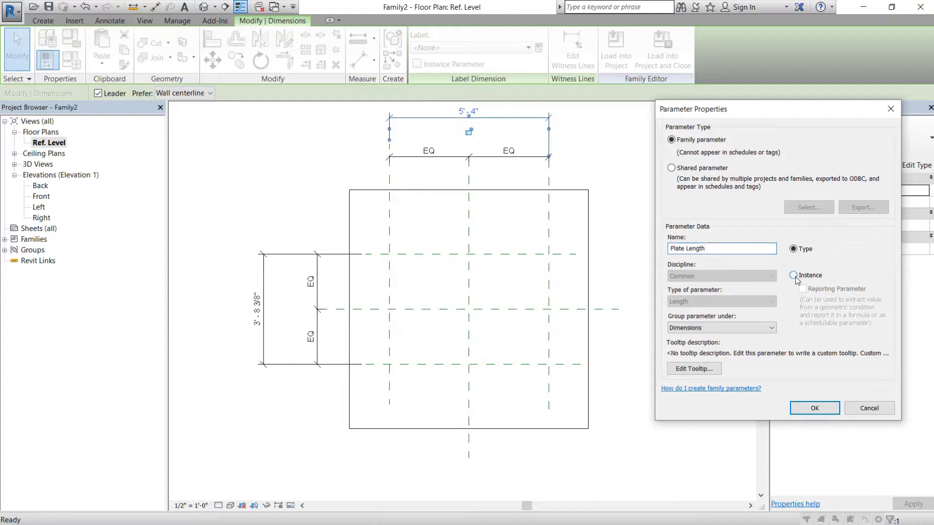
pyautogui.click(794, 275)
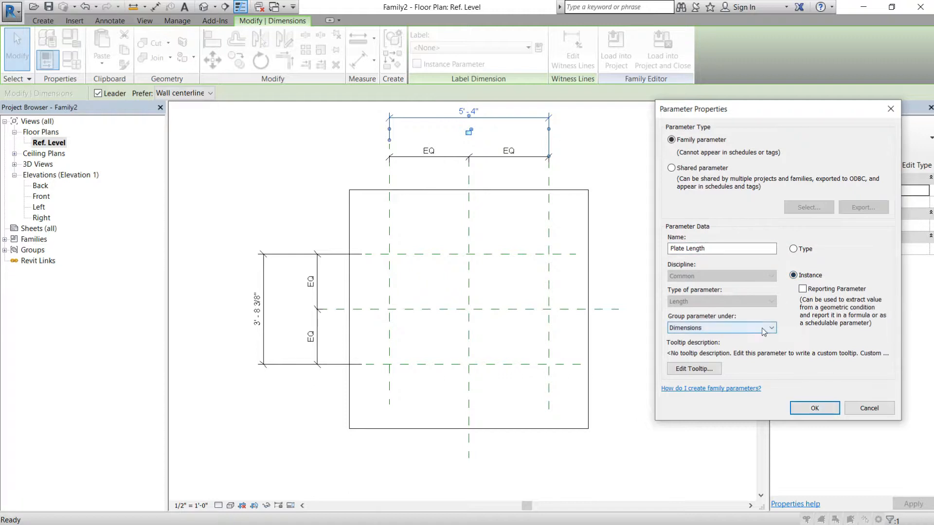
pyautogui.click(815, 408)
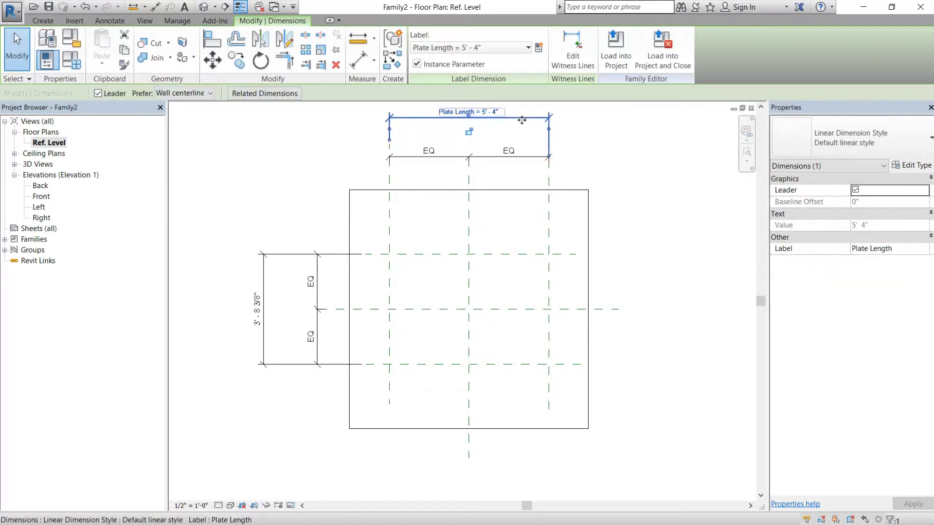
pyautogui.click(525, 139)
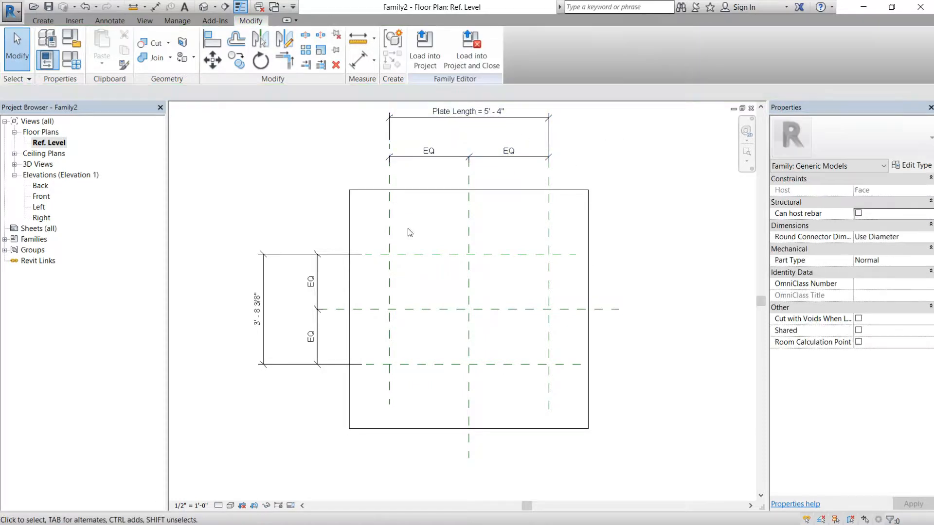
# Step: Label the overall vertical dimension with a new instance family parameter named Width, grouped under Dimensions
pyautogui.click(261, 287)
pyautogui.click(523, 49)
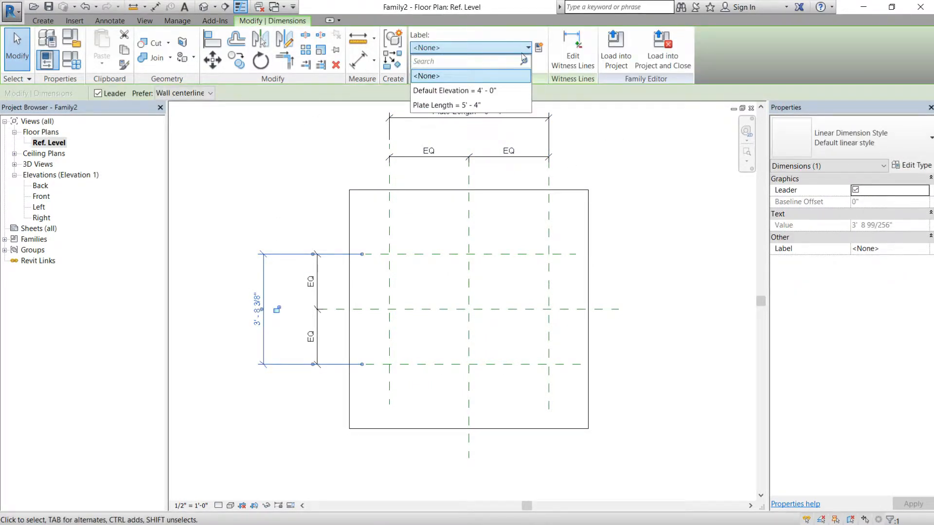
pyautogui.click(539, 48)
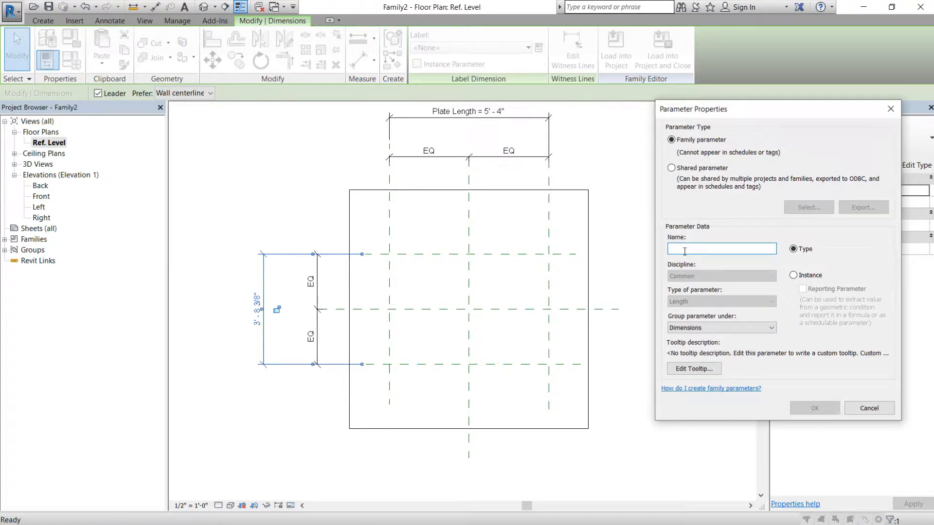
pyautogui.write('Width')
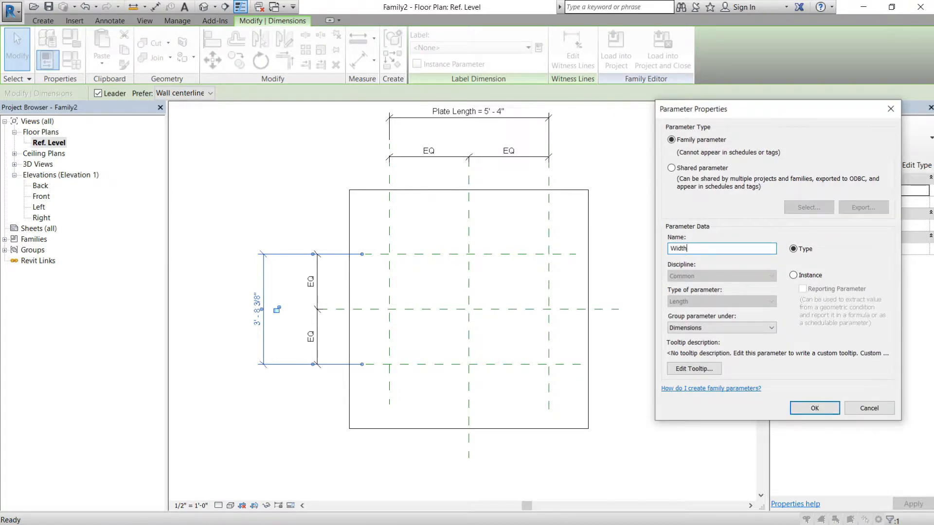
pyautogui.click(794, 276)
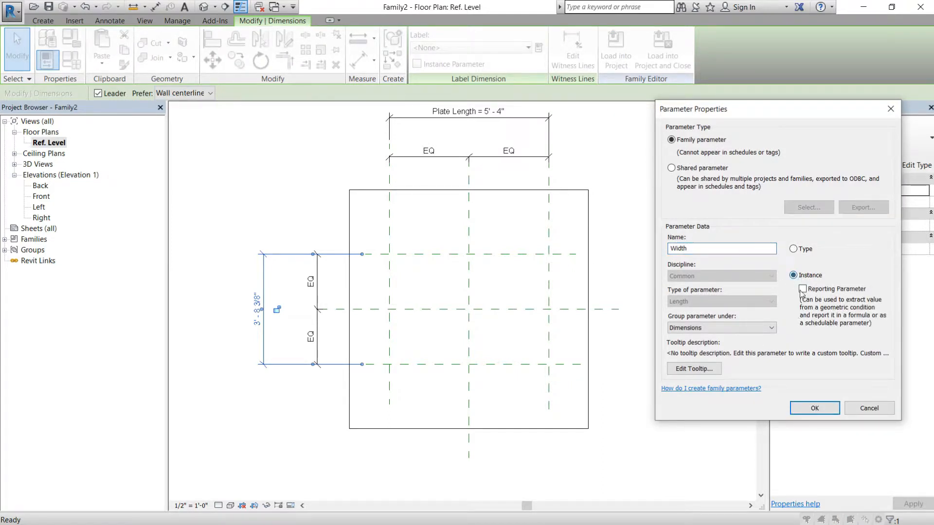
pyautogui.click(816, 416)
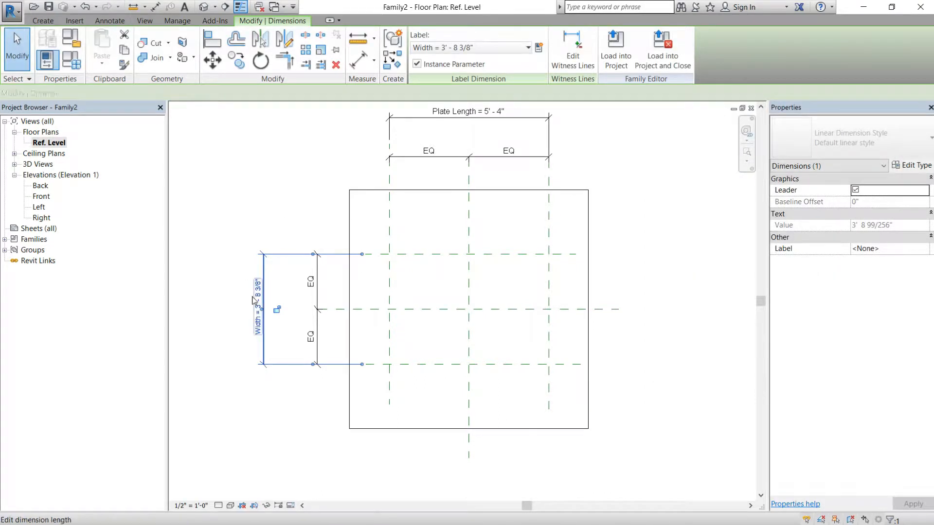
# Step: Rename the Width parameter to Plate Width in the family types
pyautogui.click(76, 69)
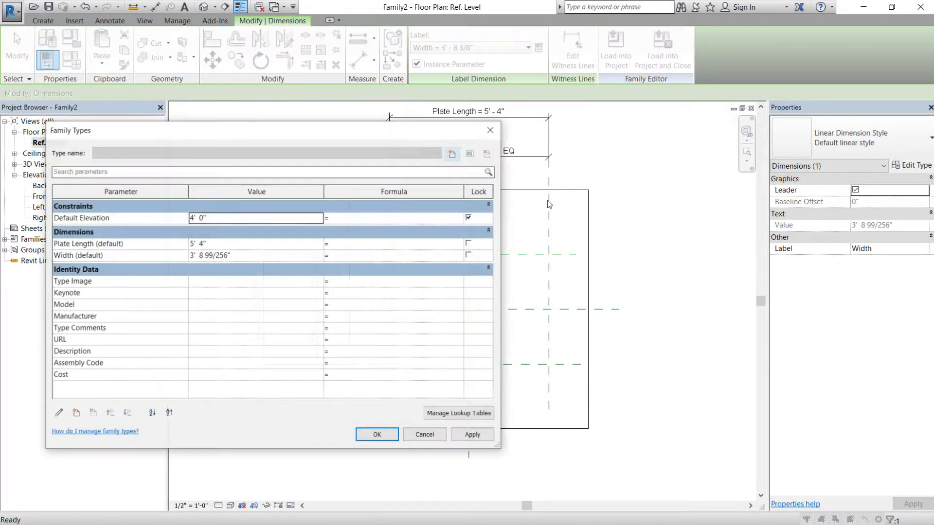
pyautogui.click(72, 258)
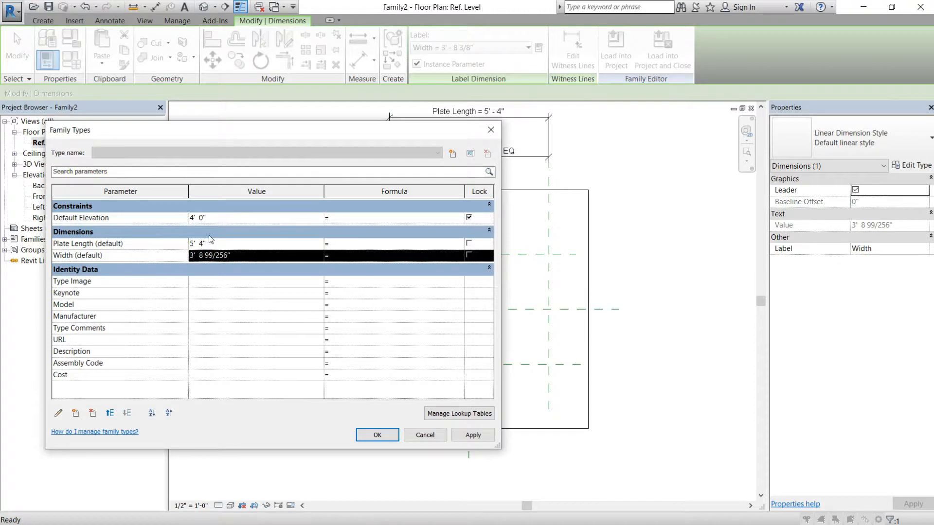
pyautogui.click(58, 413)
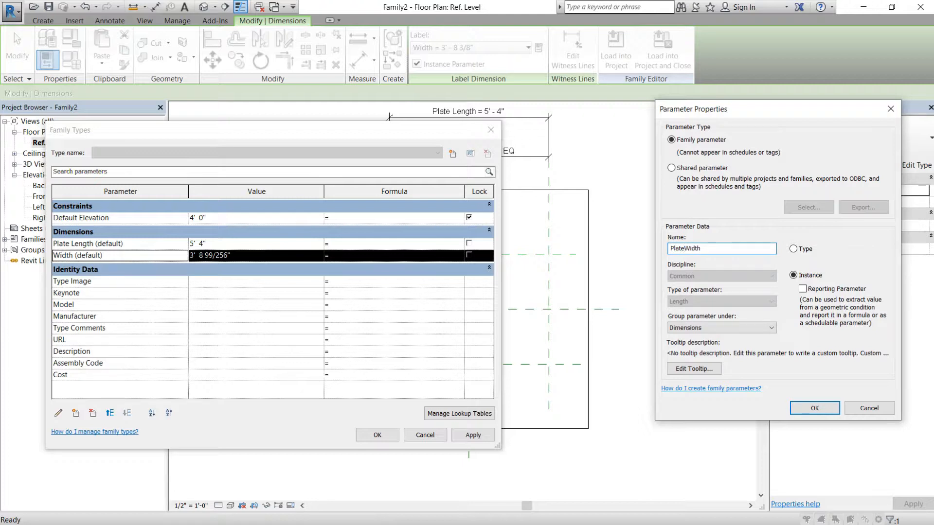
pyautogui.click(814, 408)
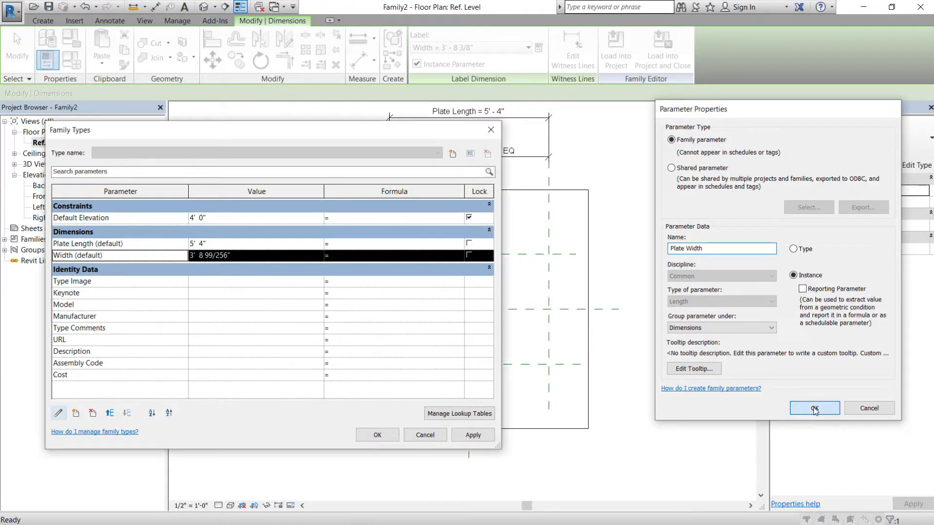
pyautogui.click(380, 434)
# Step: Set the Plate Width dimension to 8' and the Plate Length dimension to 4'
pyautogui.click(258, 300)
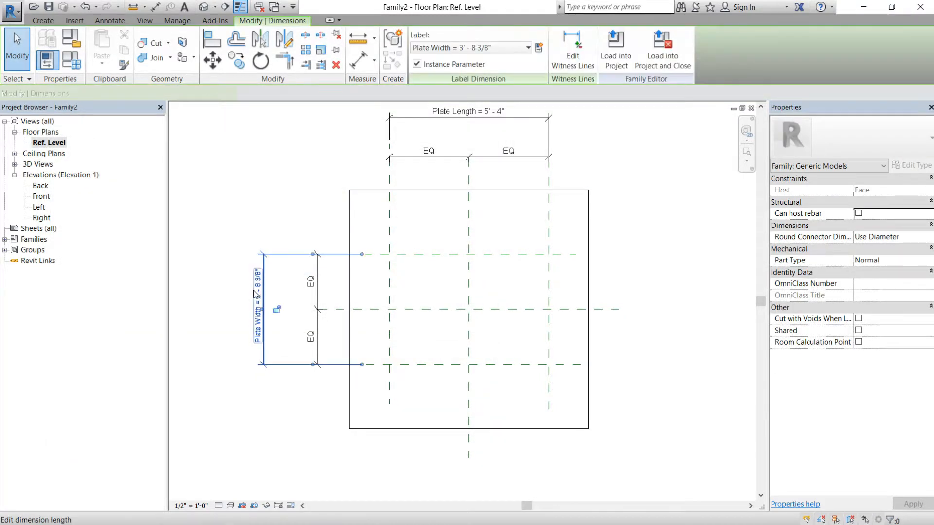
pyautogui.click(258, 292)
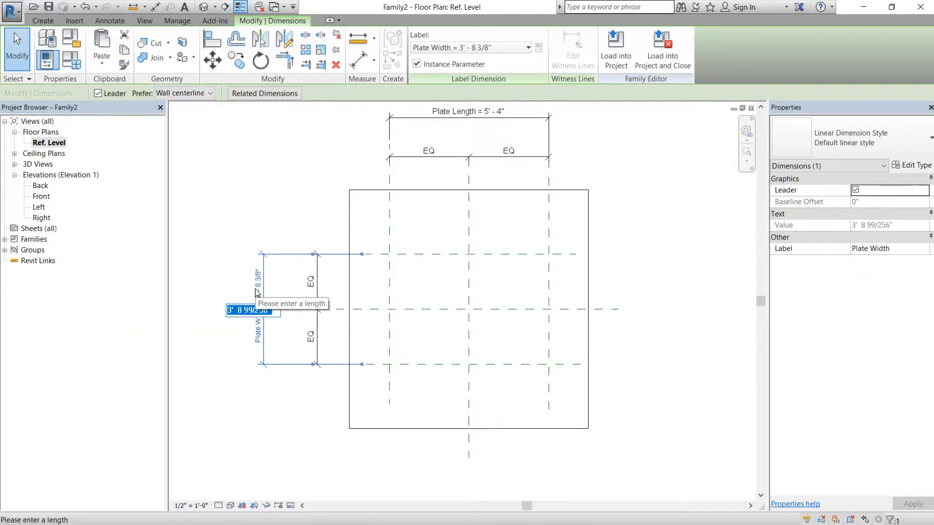
pyautogui.write("8'")
pyautogui.press('Return')
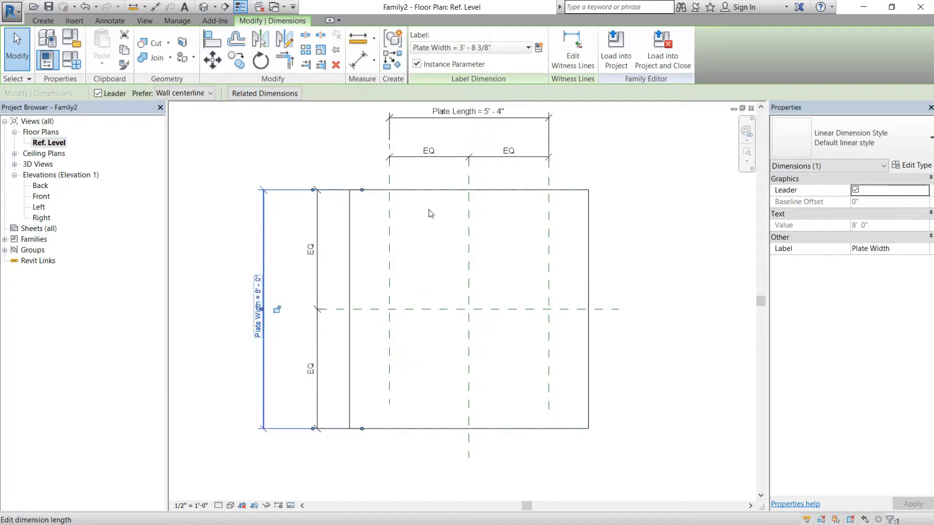
pyautogui.click(487, 111)
pyautogui.click(489, 110)
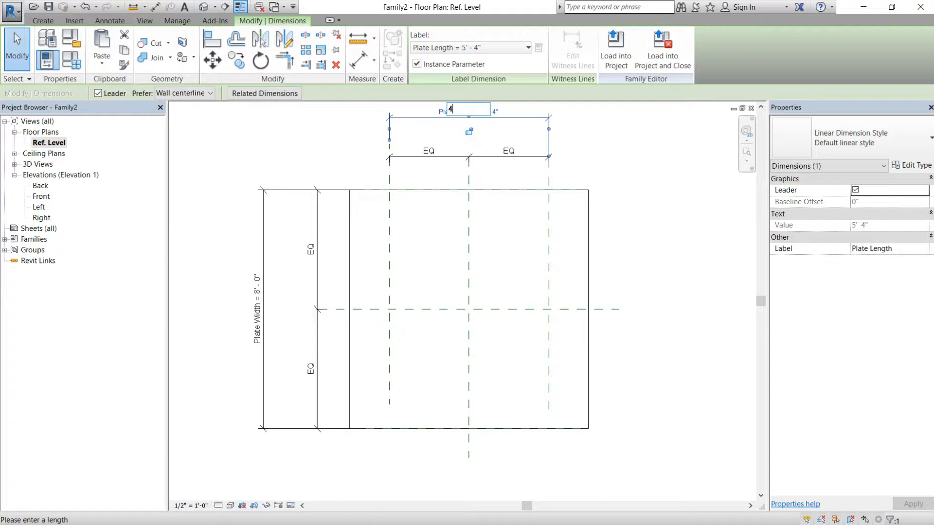
pyautogui.press('Return')
pyautogui.click(553, 240)
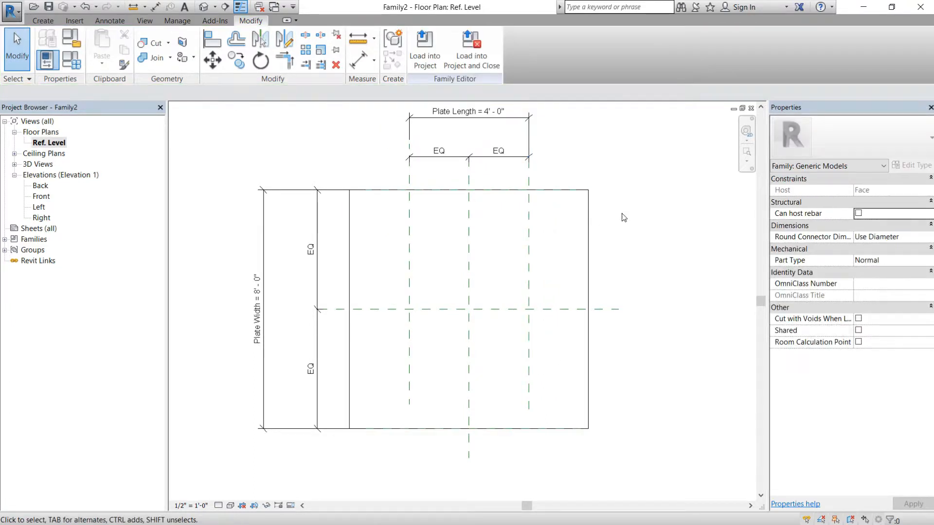
# Step: Stretch the host extrusion outward on all four sides, with its left edge about 6'-3" and upper edge about 5'-10" from the center planes
pyautogui.click(590, 242)
pyautogui.moveTo(589, 309); pyautogui.dragTo(649, 309)
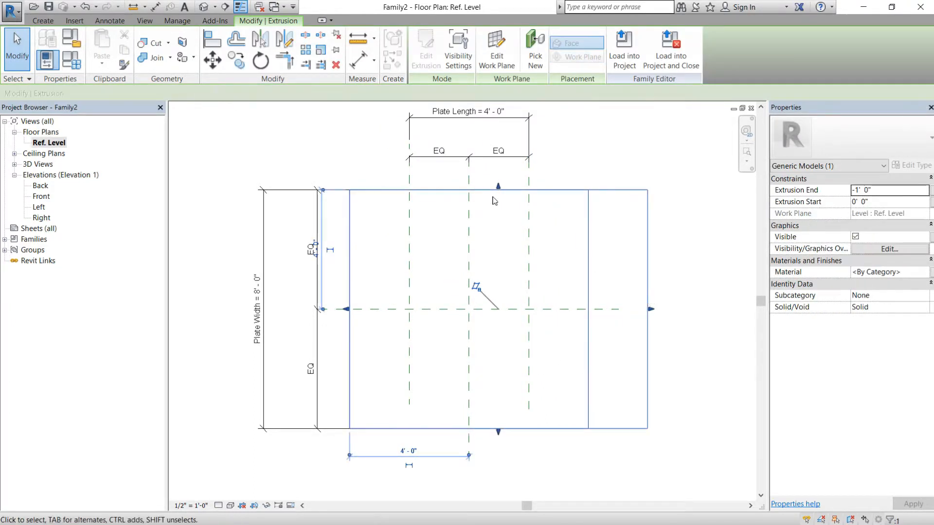
pyautogui.moveTo(497, 194); pyautogui.dragTo(497, 141)
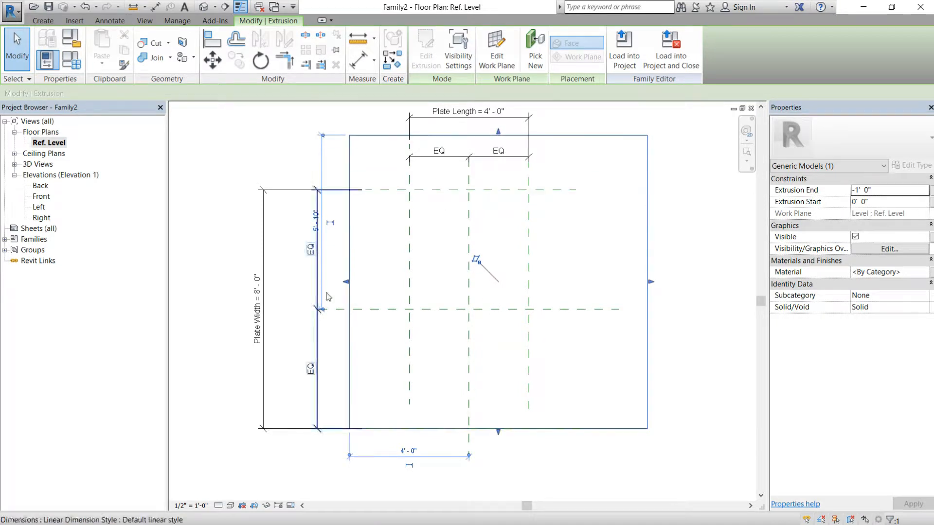
pyautogui.moveTo(346, 282); pyautogui.dragTo(279, 282)
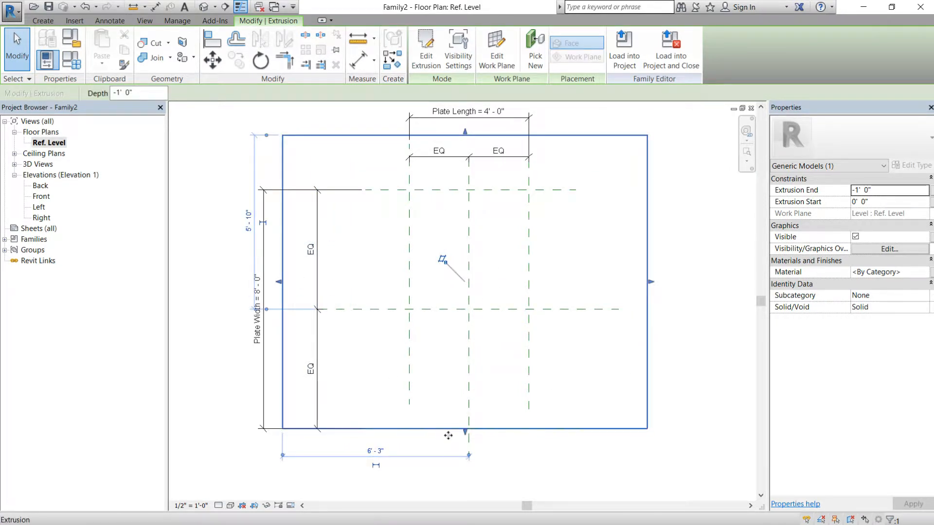
pyautogui.moveTo(460, 431); pyautogui.dragTo(461, 484)
pyautogui.press('Escape')
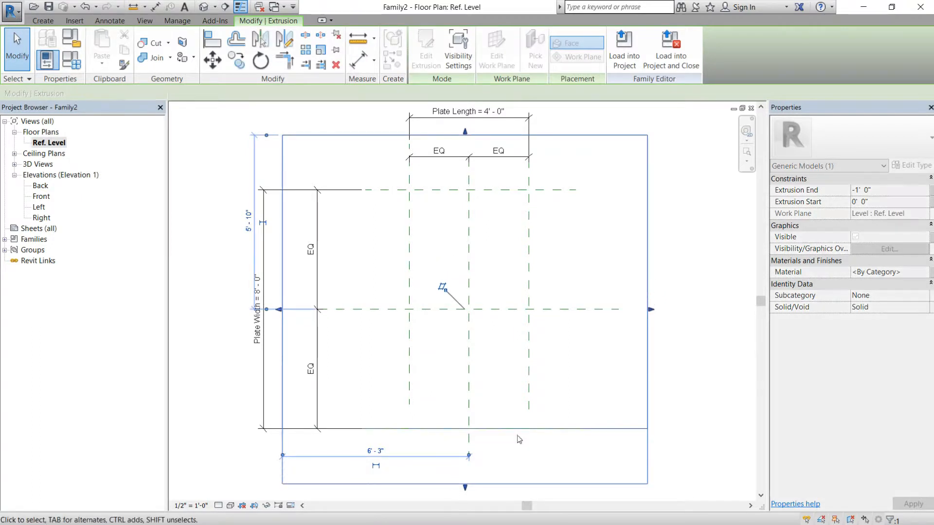
pyautogui.click(538, 319)
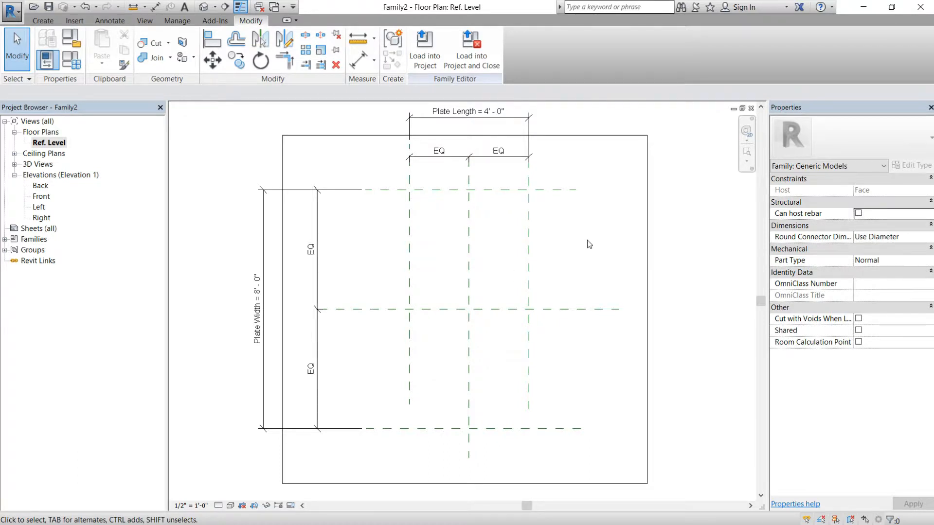
# Step: Extend the lower ends of the two outer vertical reference planes past the lower horizontal reference plane
pyautogui.click(528, 392)
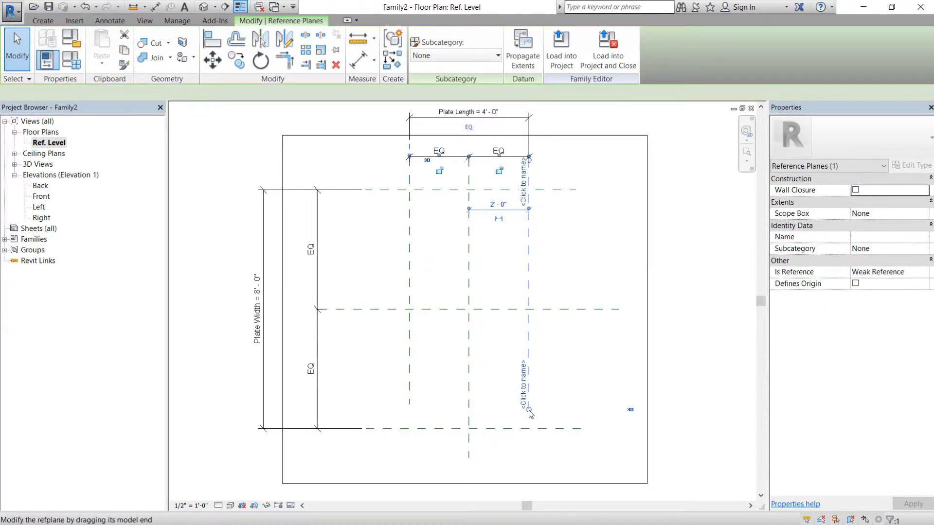
pyautogui.click(410, 399)
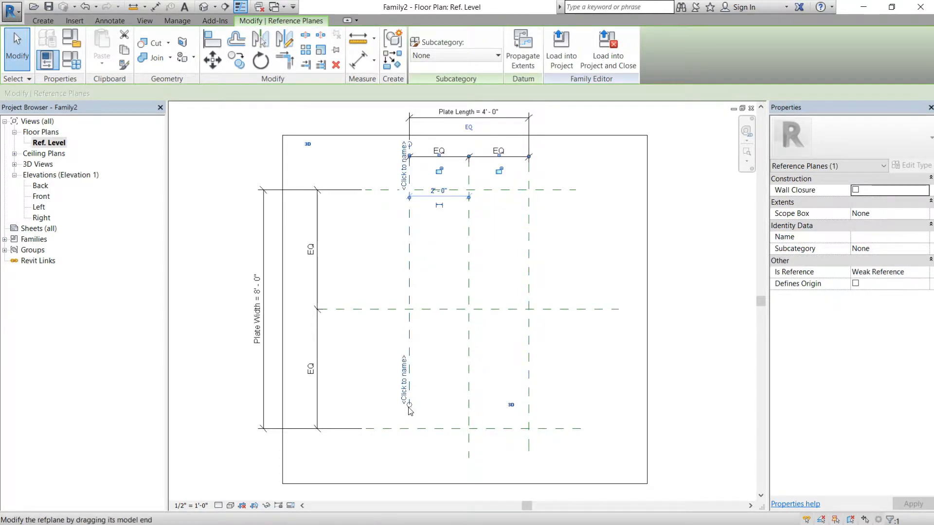
pyautogui.press('Escape')
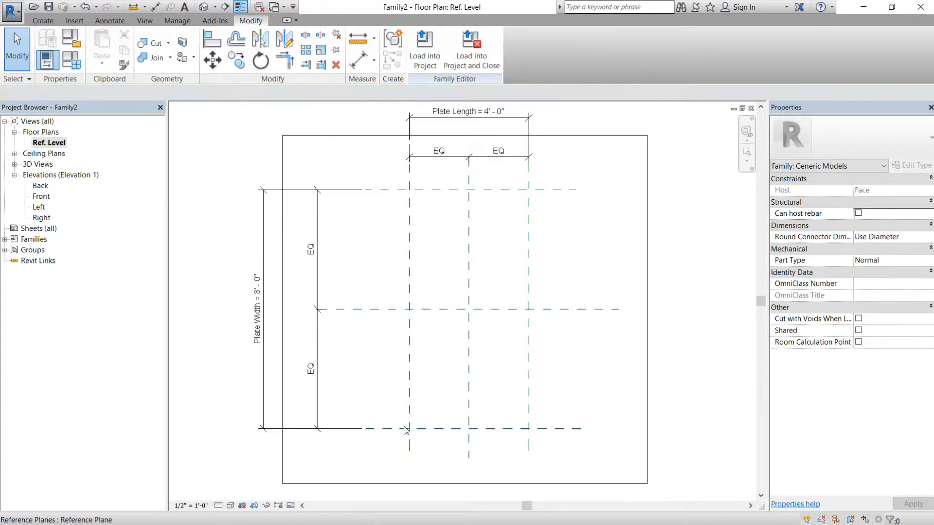
# Step: Name the two outer vertical reference planes Left and Right according to their sides
pyautogui.click(411, 414)
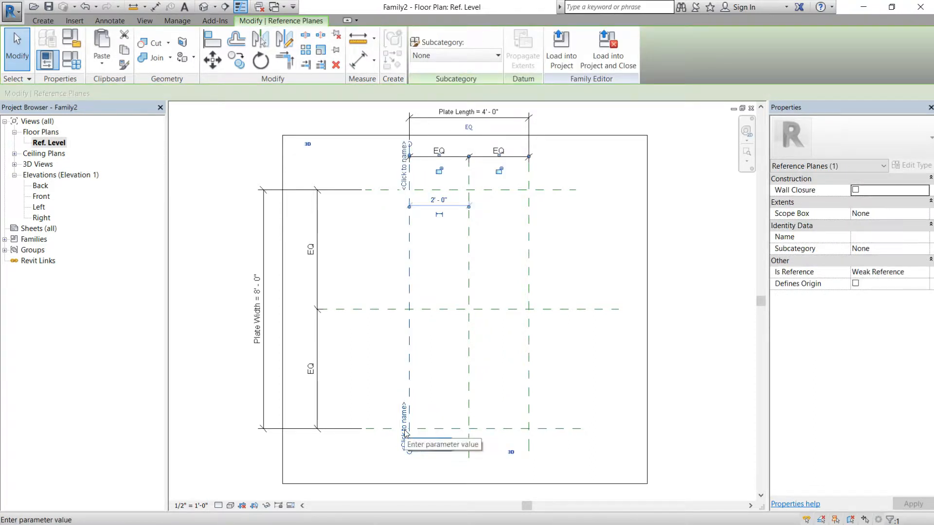
pyautogui.write('Left')
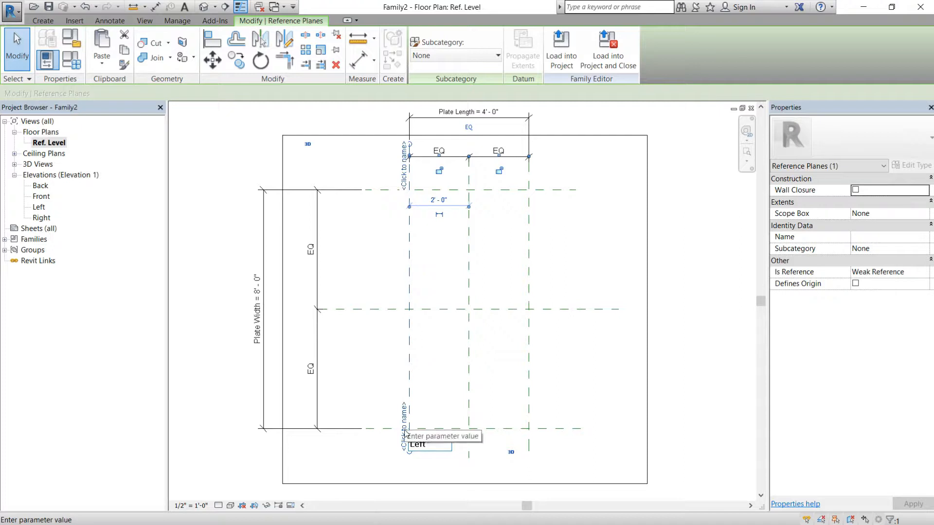
pyautogui.press('Return')
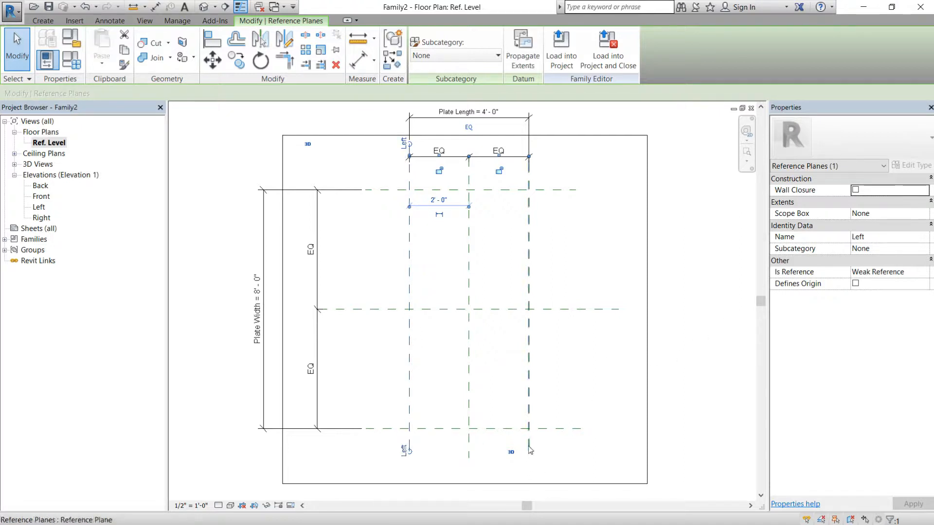
pyautogui.click(529, 440)
pyautogui.click(523, 437)
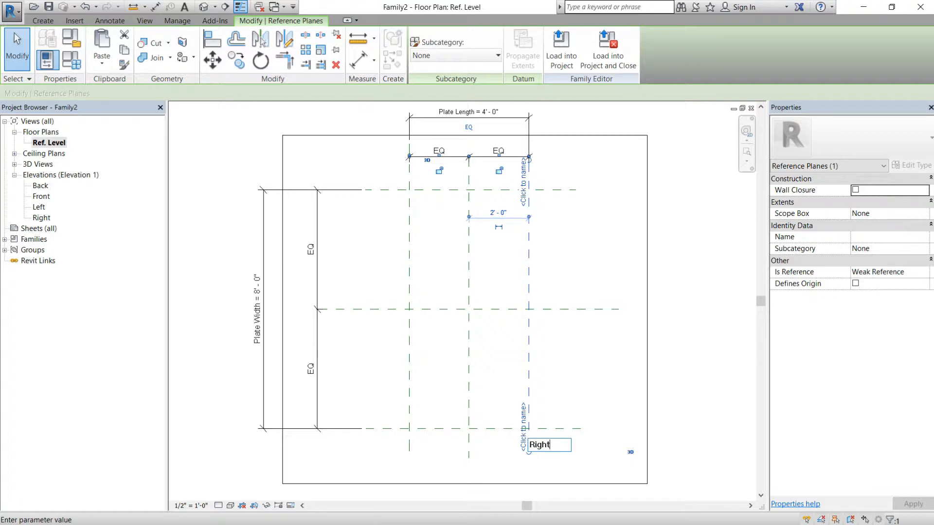
pyautogui.press('Return')
# Step: Name the upper horizontal reference plane for its side and name the lower one Bottom
pyautogui.click(559, 190)
pyautogui.click(563, 196)
pyautogui.press('Return')
pyautogui.click(560, 428)
pyautogui.click(564, 424)
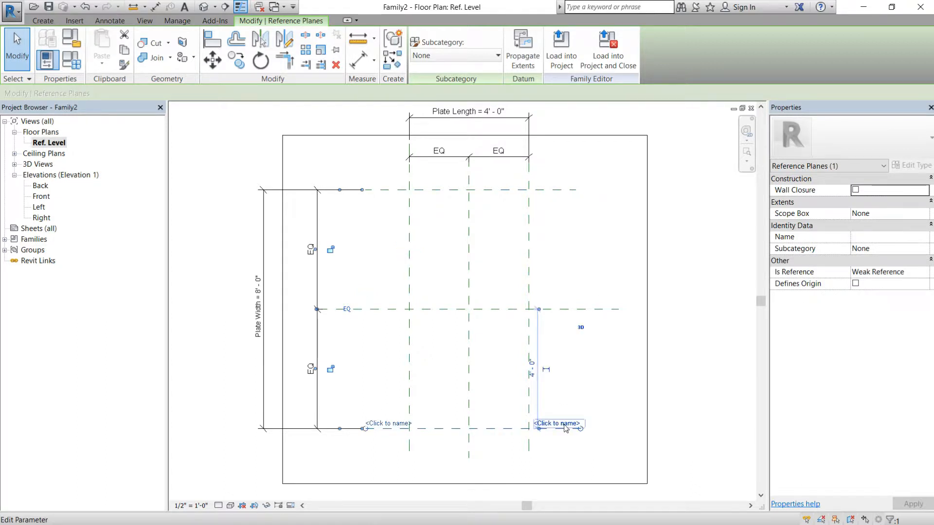
pyautogui.click(565, 424)
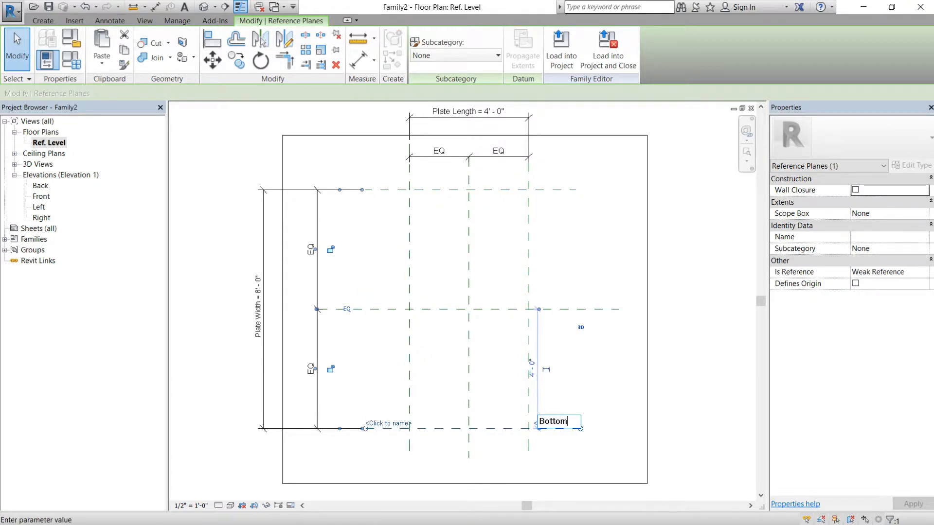
pyautogui.press('Return')
pyautogui.press('Escape')
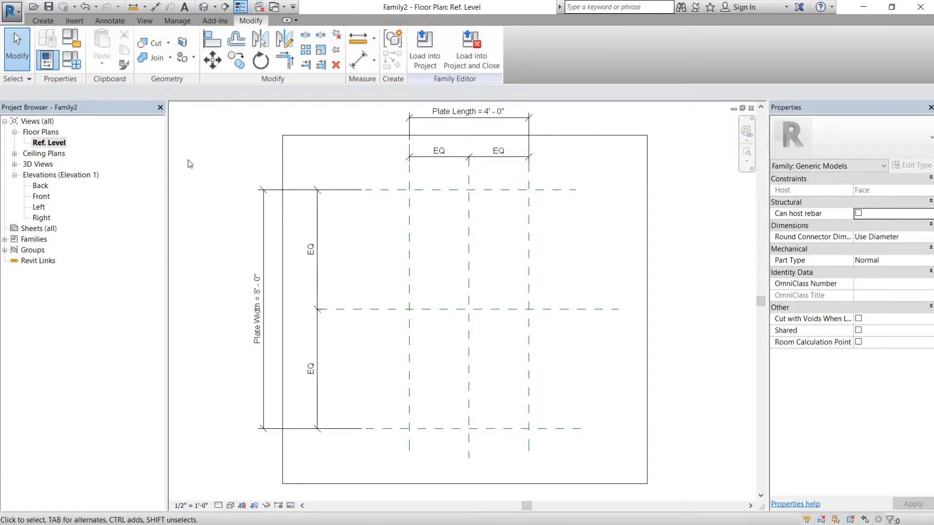
# Step: In the Front elevation, draw a horizontal reference plane about 2 23/32" above Ref. Level, spanning past both outer vertical planes
pyautogui.doubleClick(37, 197)
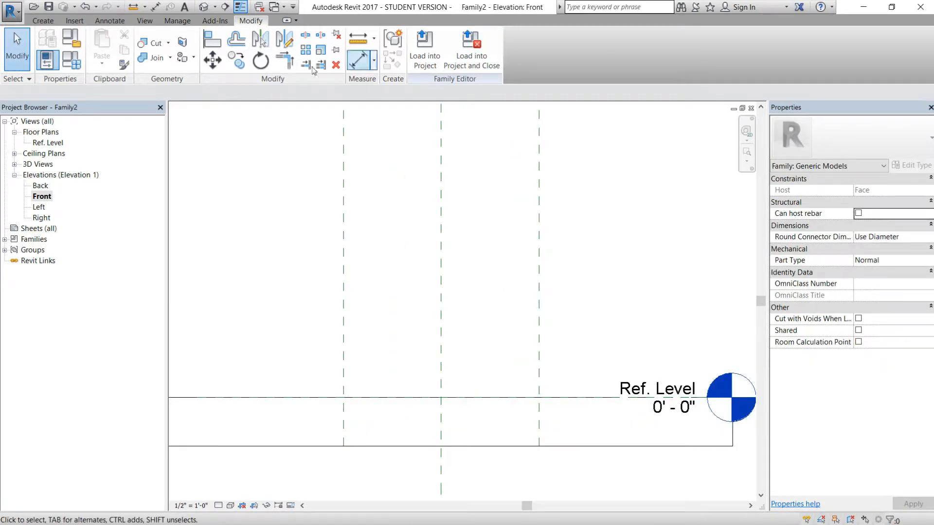
pyautogui.click(43, 21)
pyautogui.click(687, 48)
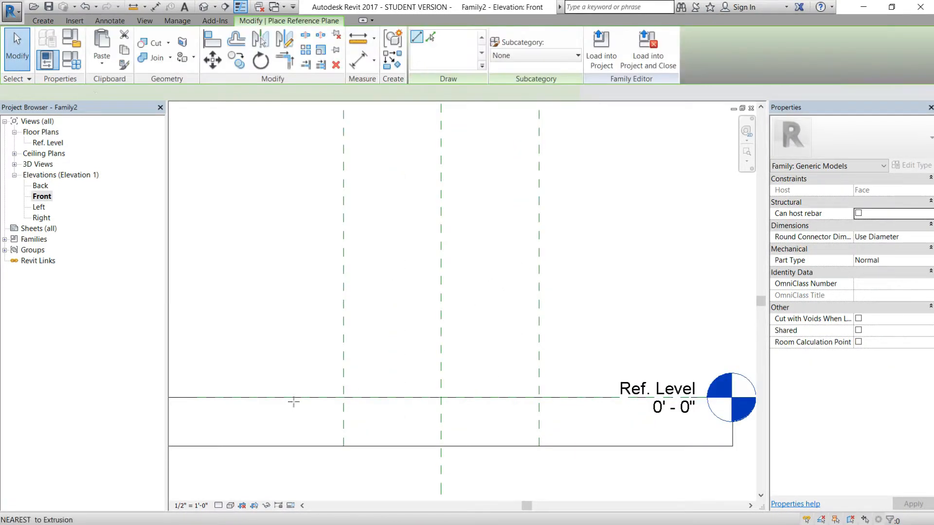
pyautogui.click(279, 387)
pyautogui.click(578, 386)
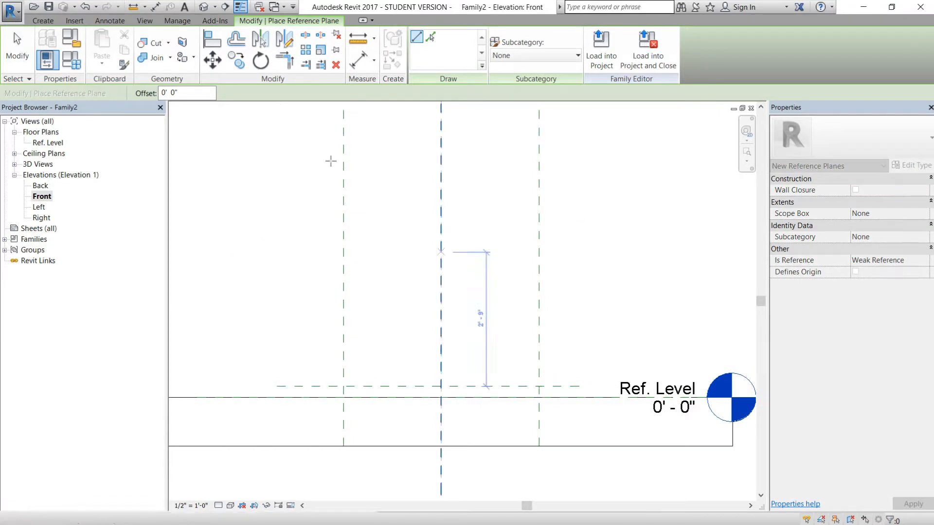
pyautogui.press('Escape')
# Step: Dimension the height of the new horizontal reference plane above the host's top face and select that dimension
pyautogui.click(359, 64)
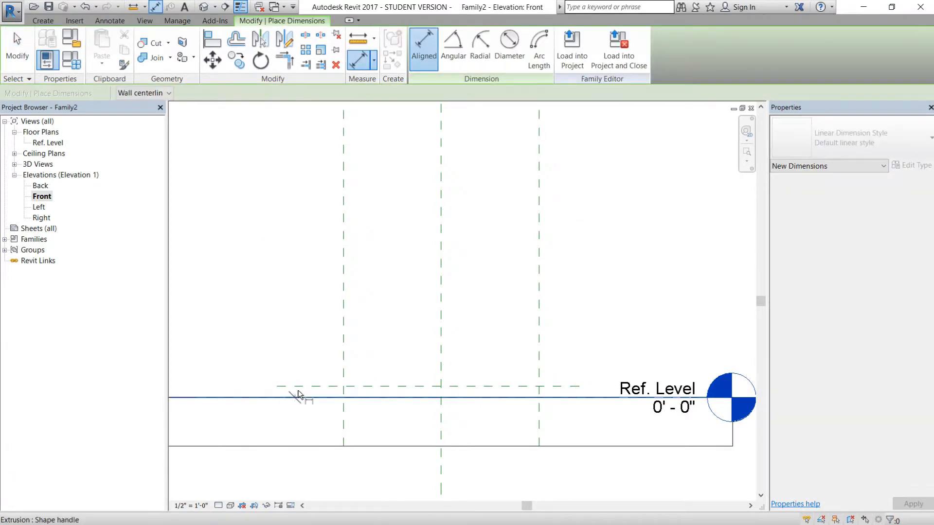
pyautogui.click(291, 397)
pyautogui.click(285, 388)
pyautogui.click(256, 384)
pyautogui.press('Escape')
pyautogui.press('Escape')
pyautogui.click(318, 386)
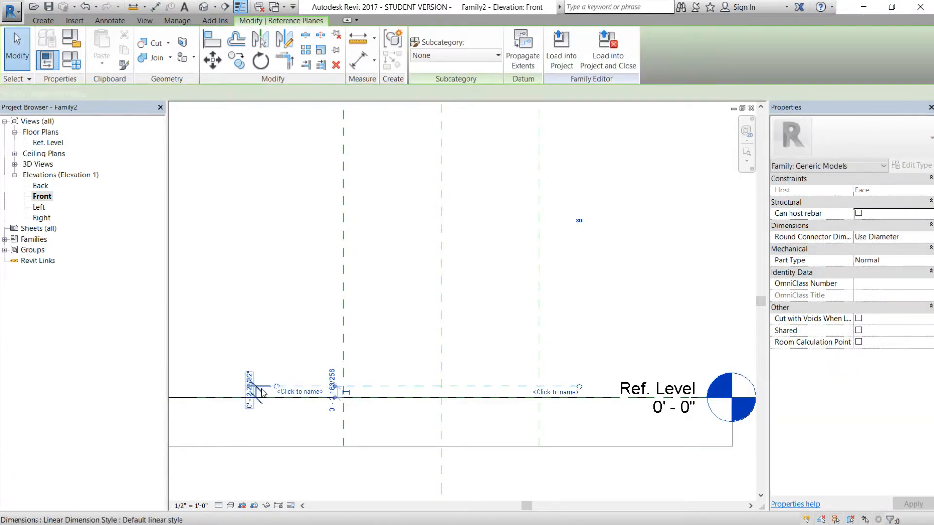
pyautogui.click(316, 206)
pyautogui.click(257, 392)
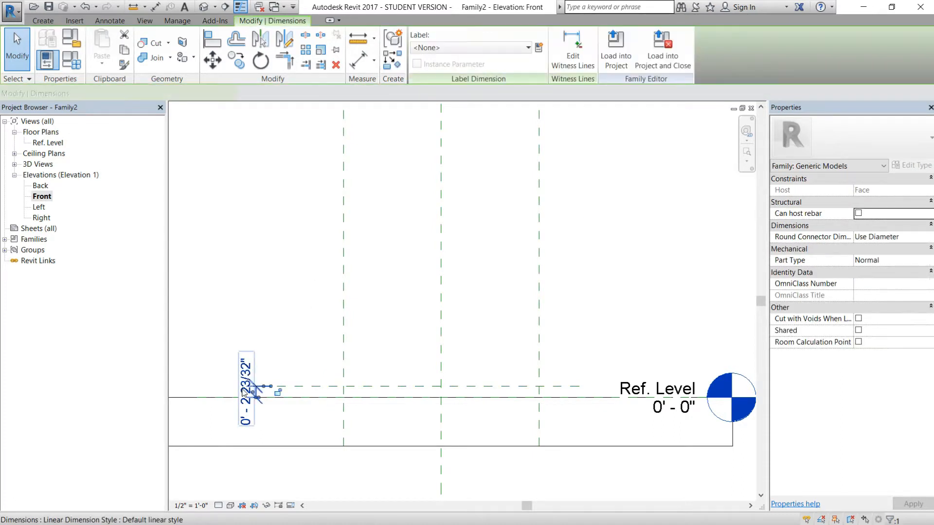
# Step: Delete the height dimension that references the host's top face
pyautogui.press('Escape')
pyautogui.click(259, 384)
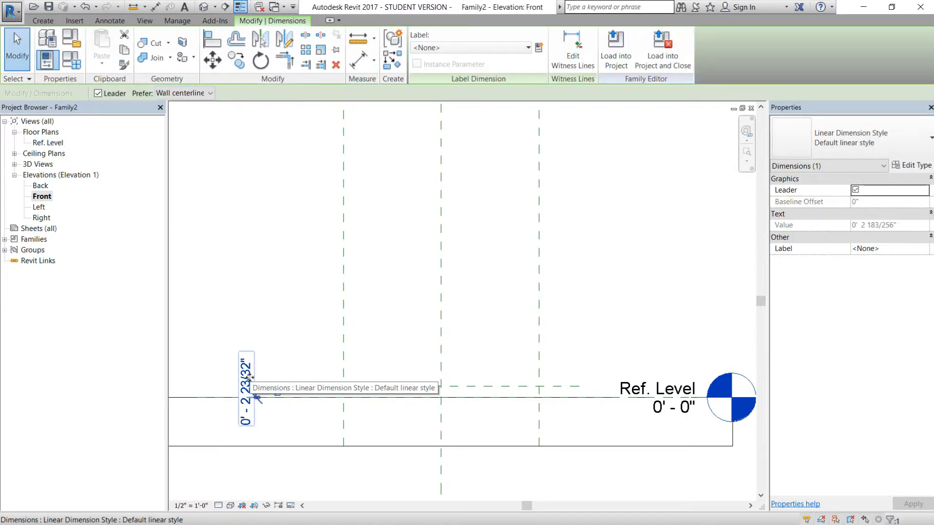
pyautogui.press('Delete')
# Step: Dimension the height of the upper horizontal reference plane from the reference plane that coincides with Ref. Level
pyautogui.click(358, 60)
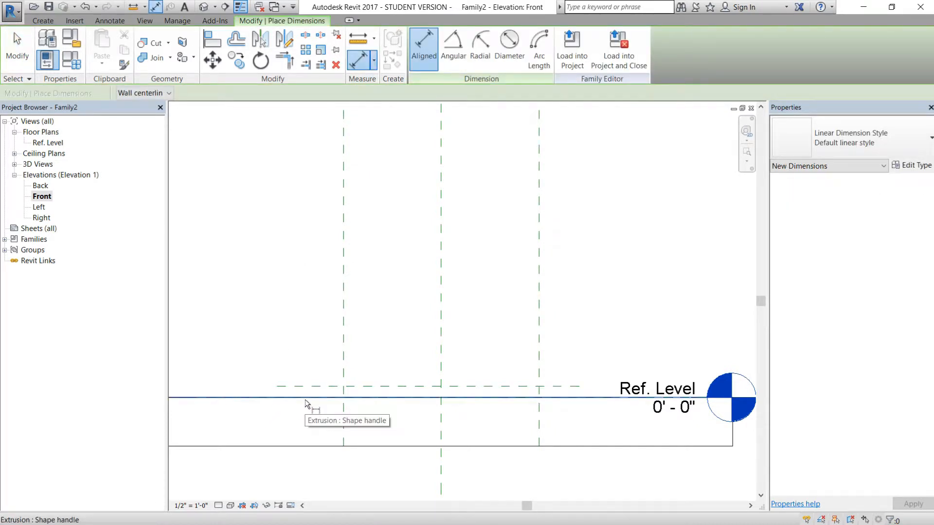
pyautogui.press('Tab')
pyautogui.press('Tab')
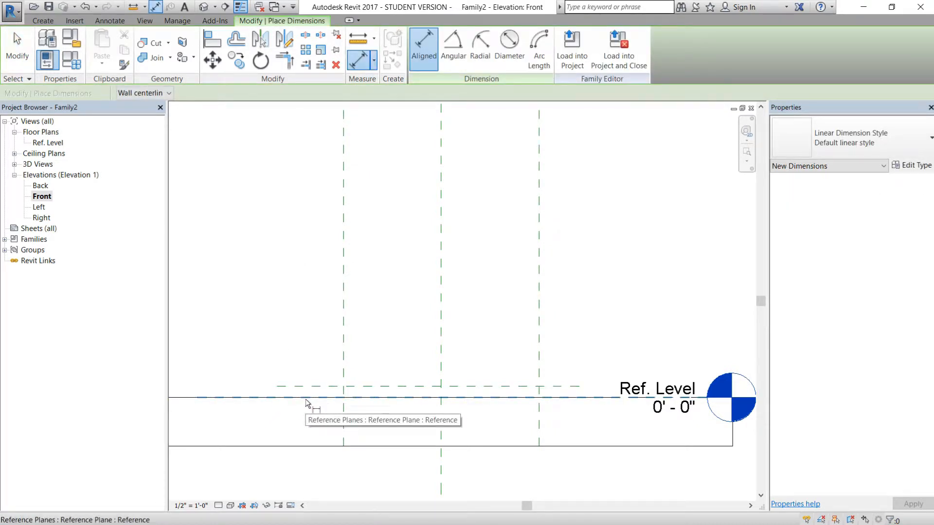
pyautogui.click(306, 402)
pyautogui.click(307, 387)
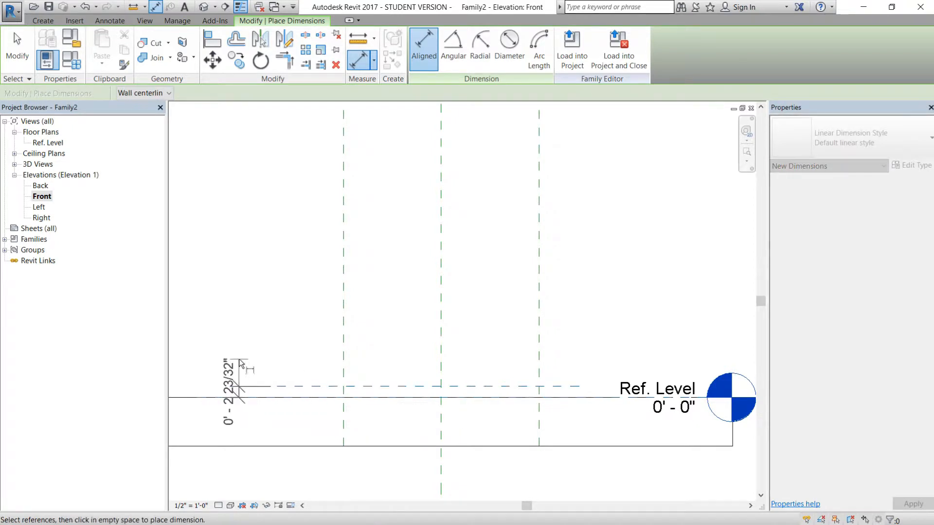
pyautogui.click(284, 374)
pyautogui.press('Escape')
pyautogui.press('Escape')
# Step: Name the horizontal reference plane just above Ref. Level "Font"
pyautogui.click(292, 388)
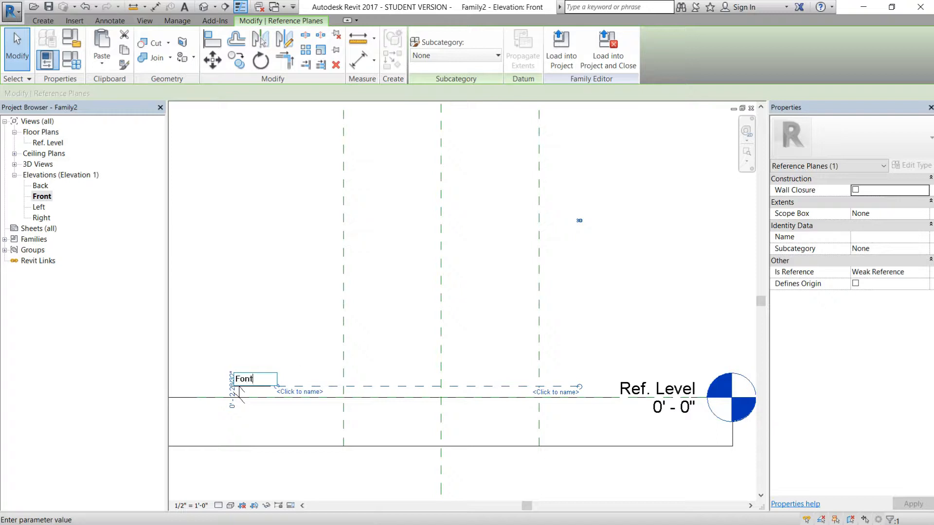
pyautogui.press('Return')
pyautogui.click(240, 396)
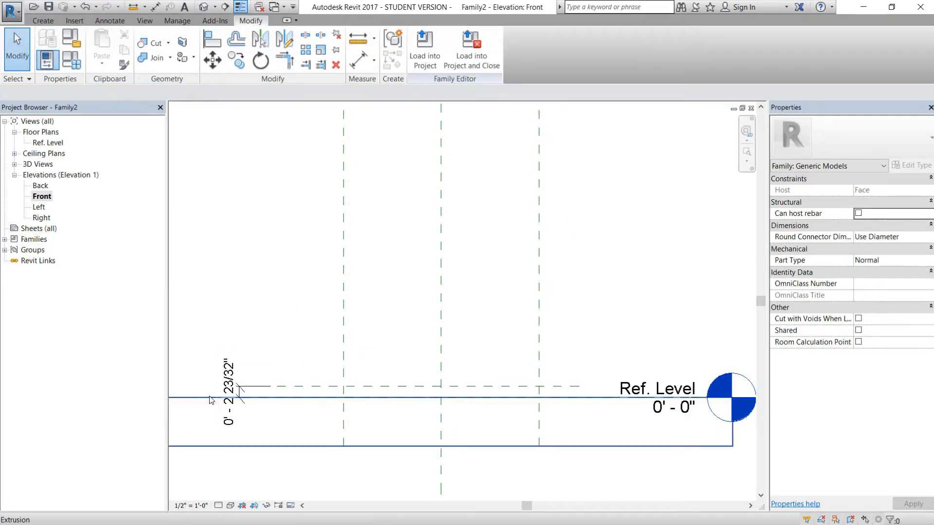
# Step: Label the new height dimension with a new type-based family parameter named Thickness
pyautogui.click(231, 392)
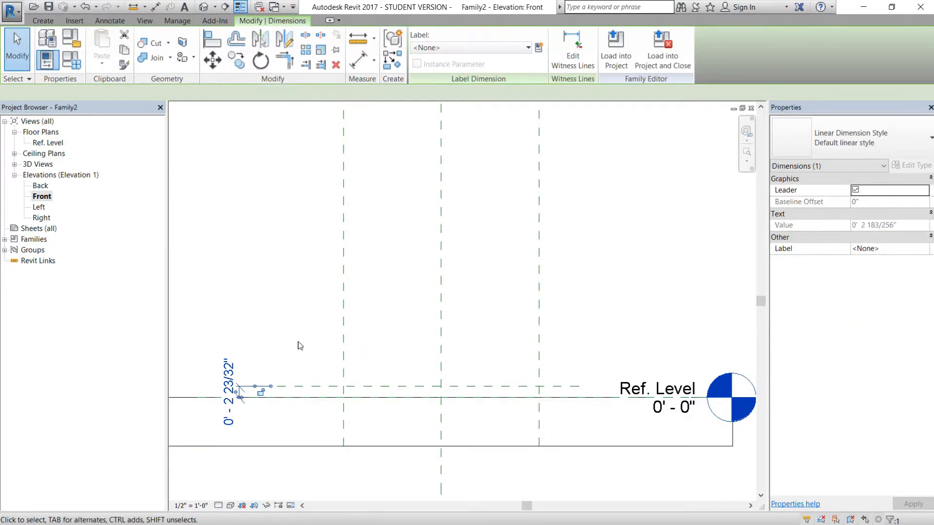
pyautogui.click(538, 47)
pyautogui.write('Thickness')
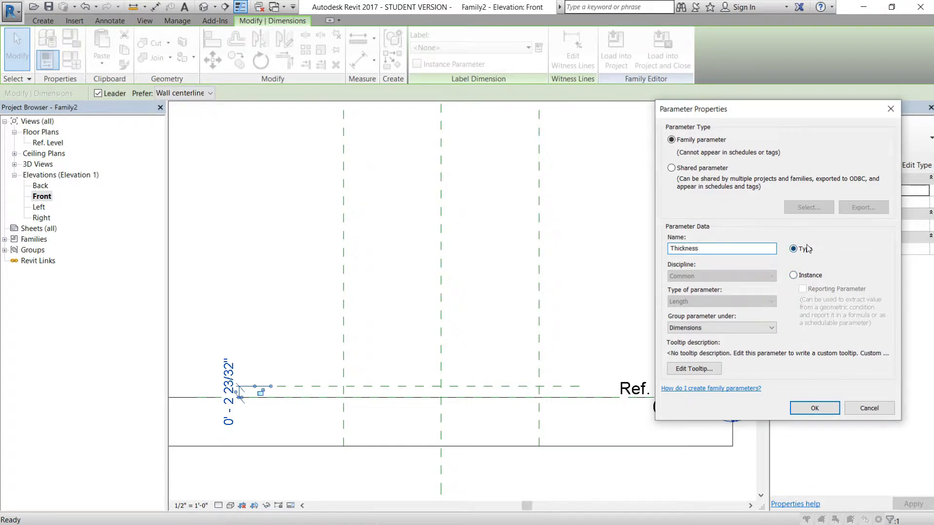
pyautogui.click(819, 411)
# Step: Set the Thickness dimension to .75 inches
pyautogui.click(232, 355)
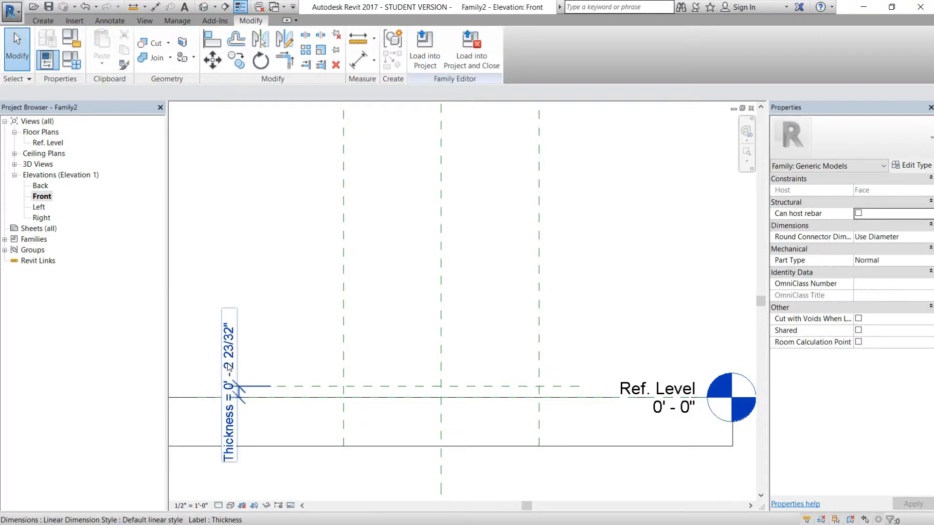
pyautogui.doubleClick(232, 354)
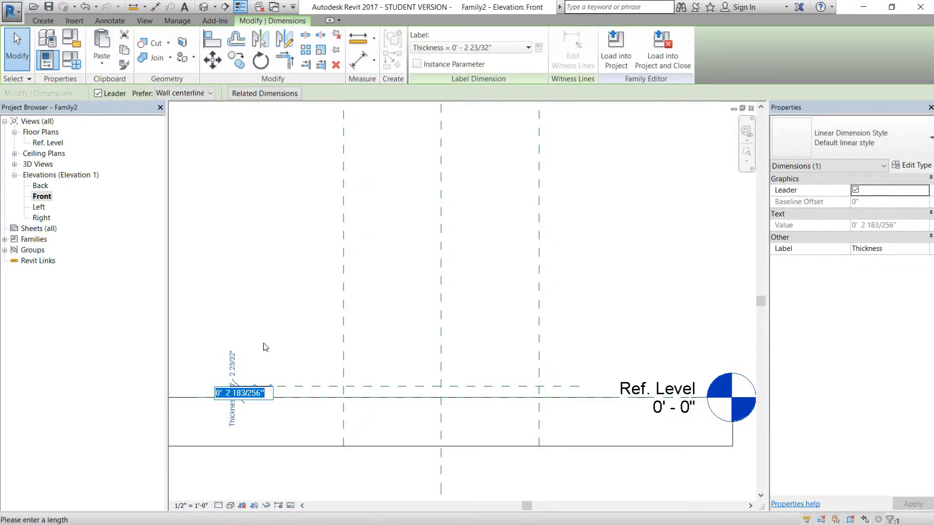
pyautogui.write('.75')
pyautogui.press('Return')
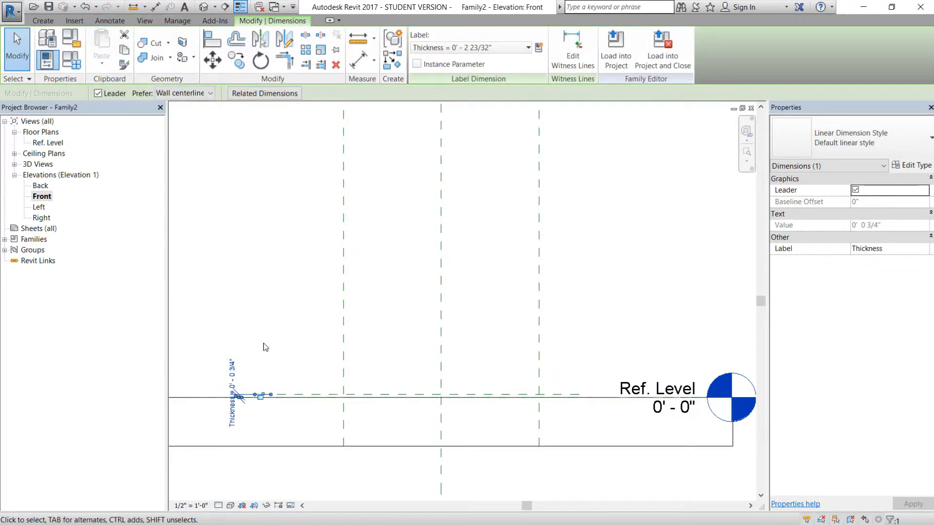
pyautogui.click(265, 347)
# Step: Change the project's length units to Fractional inches
pyautogui.press('u')
pyautogui.press('n')
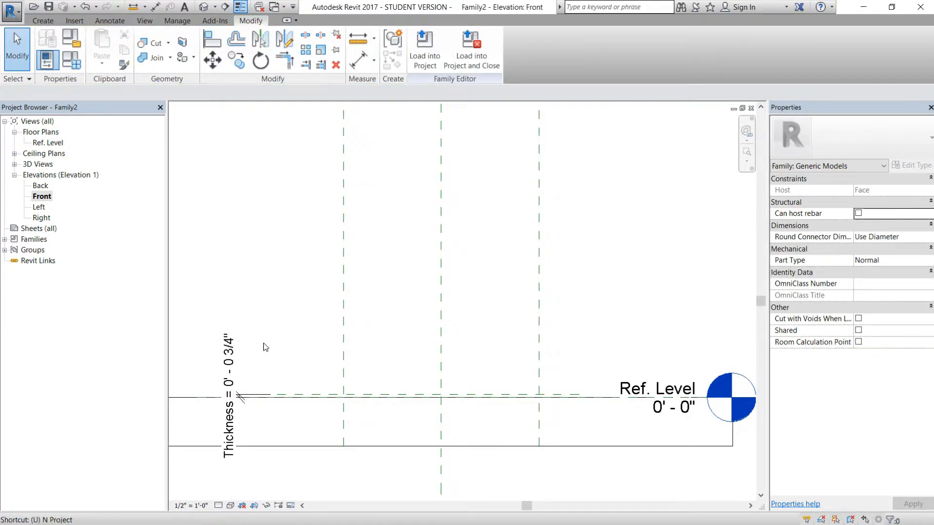
pyautogui.click(474, 183)
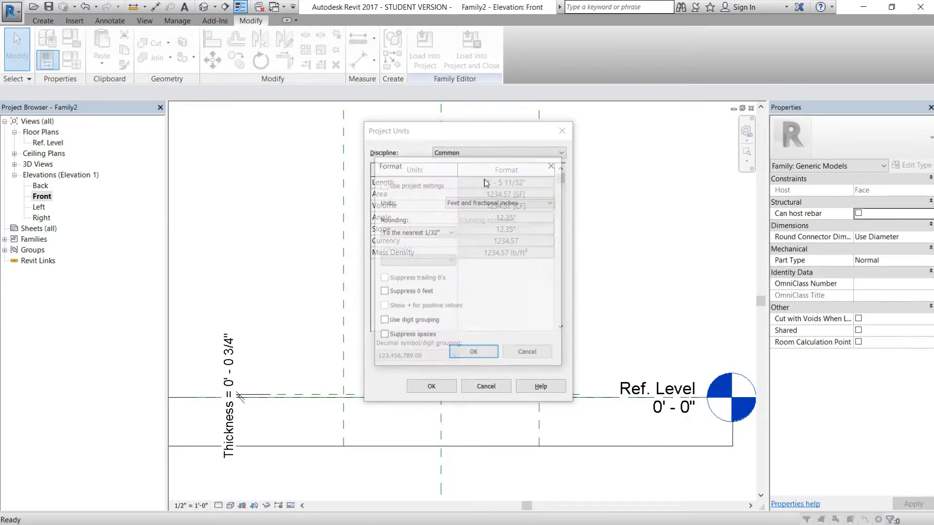
pyautogui.click(492, 202)
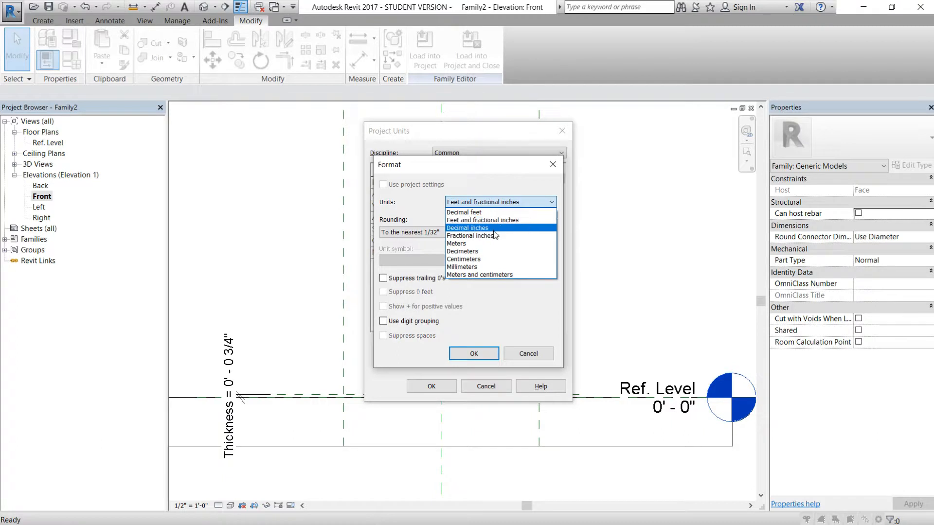
pyautogui.click(492, 236)
pyautogui.click(487, 352)
pyautogui.click(432, 386)
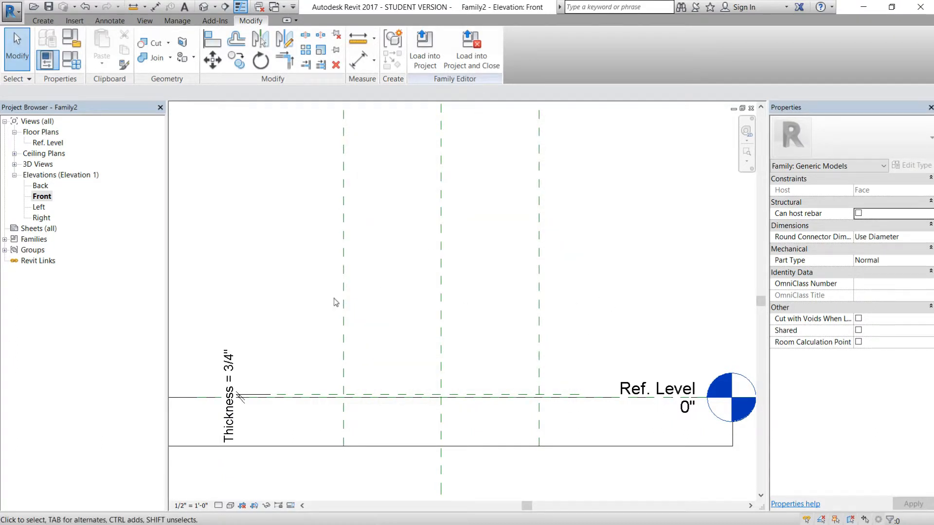
# Step: In the Ref. Level floor plan, sketch a 48" by 96" rectangular extrusion profile between the four outer reference planes
pyautogui.doubleClick(47, 143)
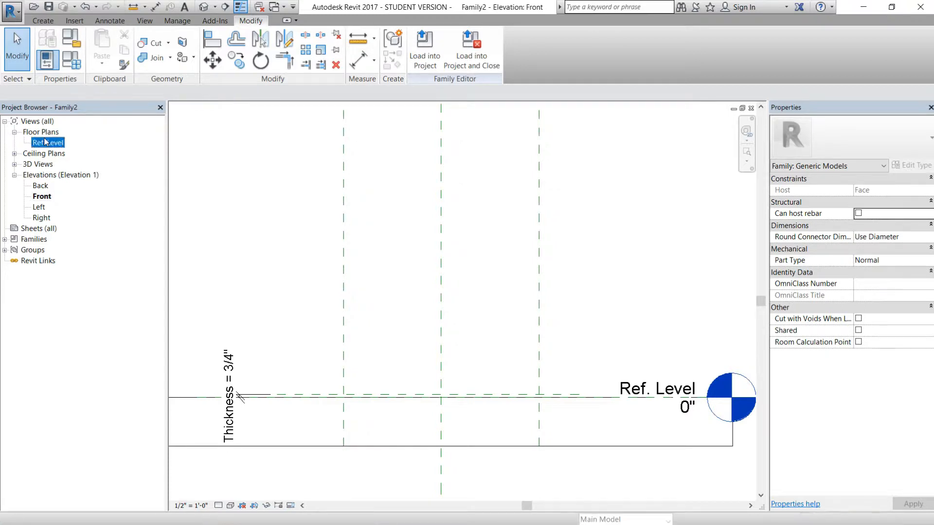
pyautogui.moveTo(628, 253); pyautogui.dragTo(560, 310, button='middle')
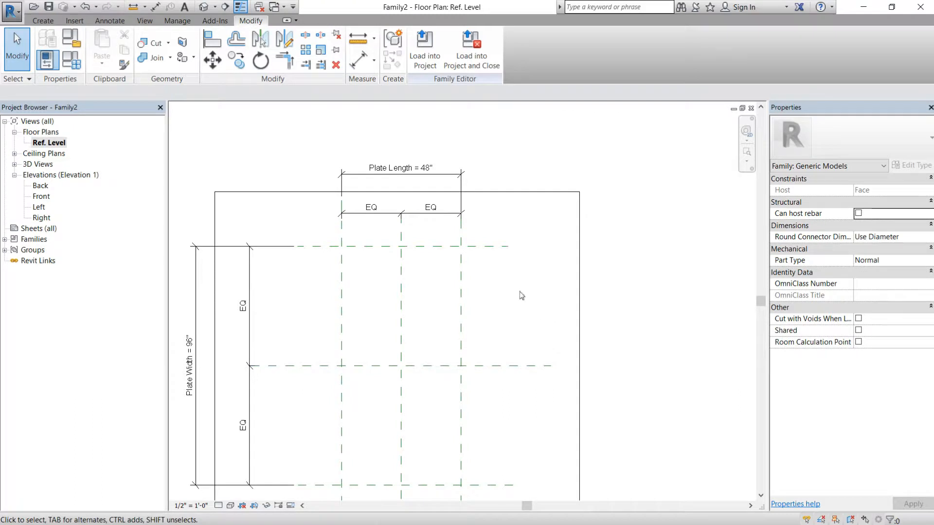
pyautogui.click(45, 21)
pyautogui.click(104, 46)
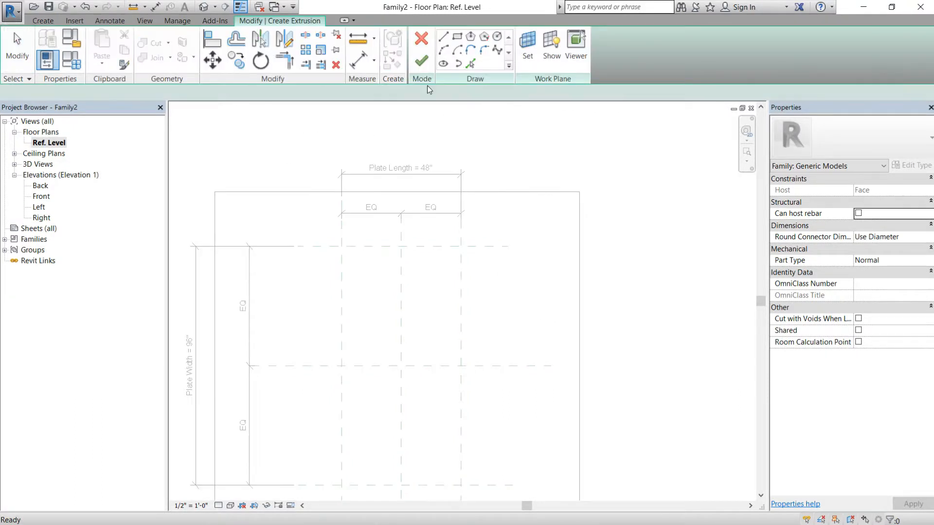
pyautogui.click(458, 37)
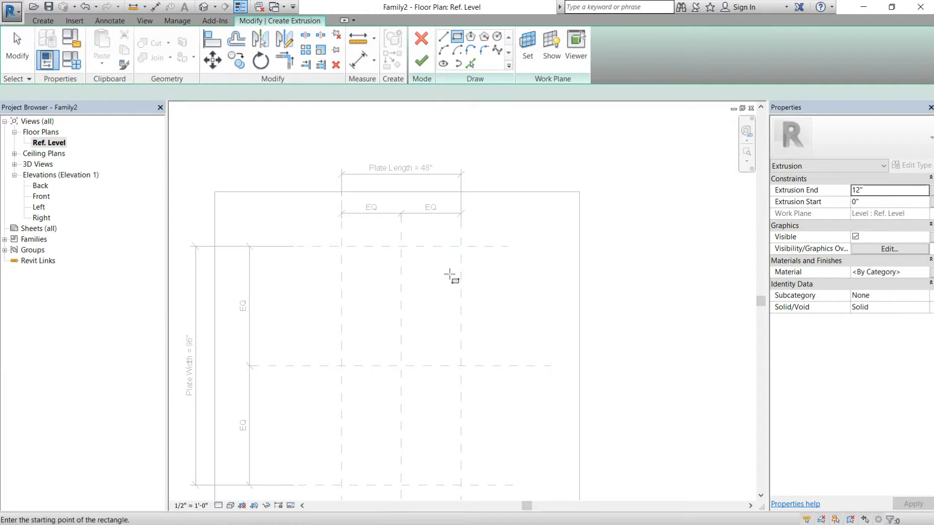
pyautogui.click(342, 246)
pyautogui.scroll(-2, 446, 327)
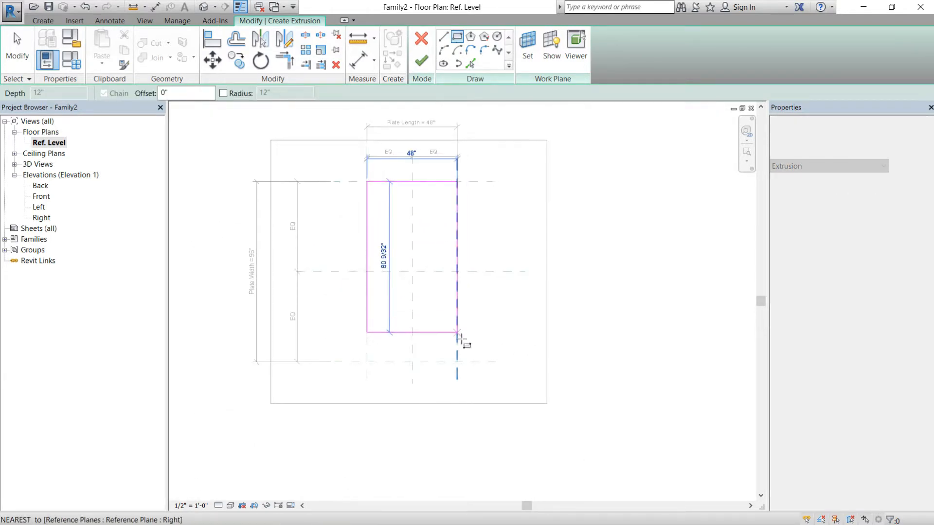
pyautogui.click(457, 362)
# Step: Lock all four sides of the rectangle to their reference planes and finish the extrusion
pyautogui.click(442, 254)
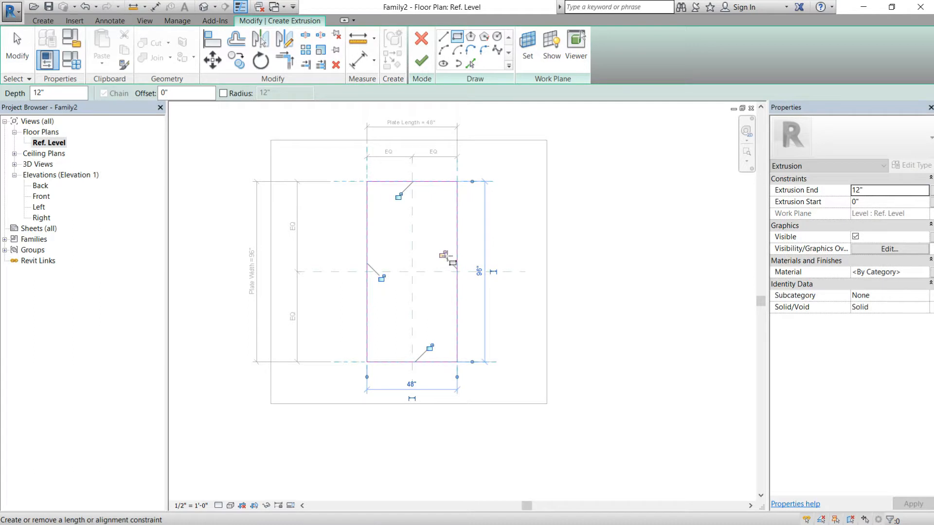
pyautogui.click(398, 196)
pyautogui.click(382, 279)
pyautogui.click(429, 347)
pyautogui.click(421, 68)
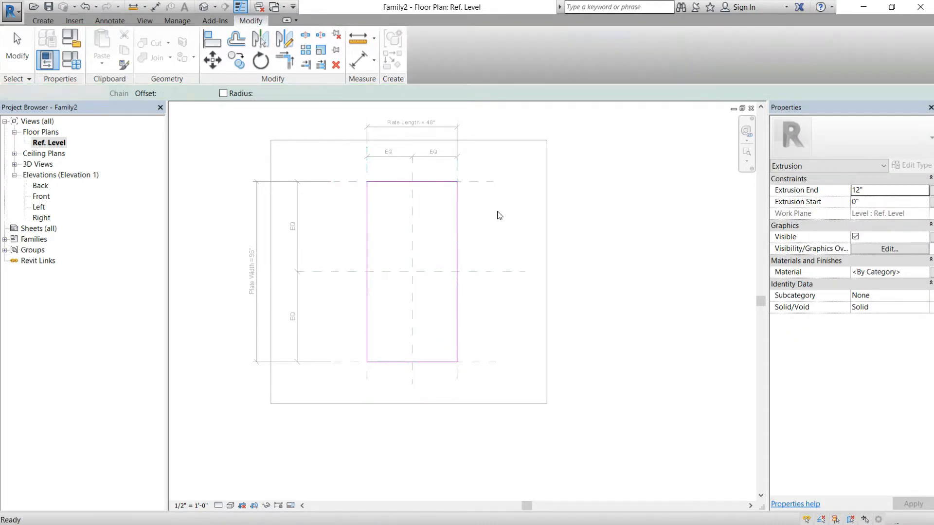
pyautogui.click(492, 254)
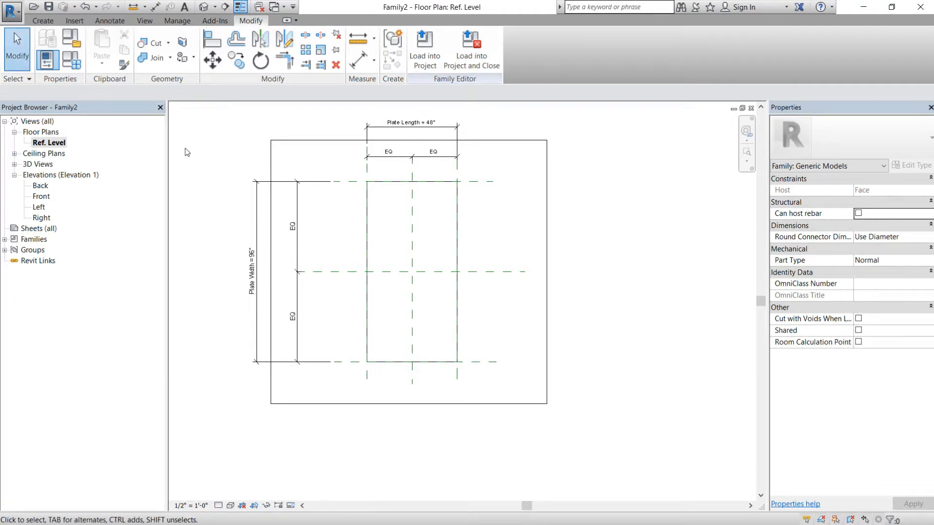
# Step: In the Front elevation, lower the extrusion's top face to the Thickness reference plane, 3/4" above Ref. Level, and lock it there
pyautogui.doubleClick(41, 196)
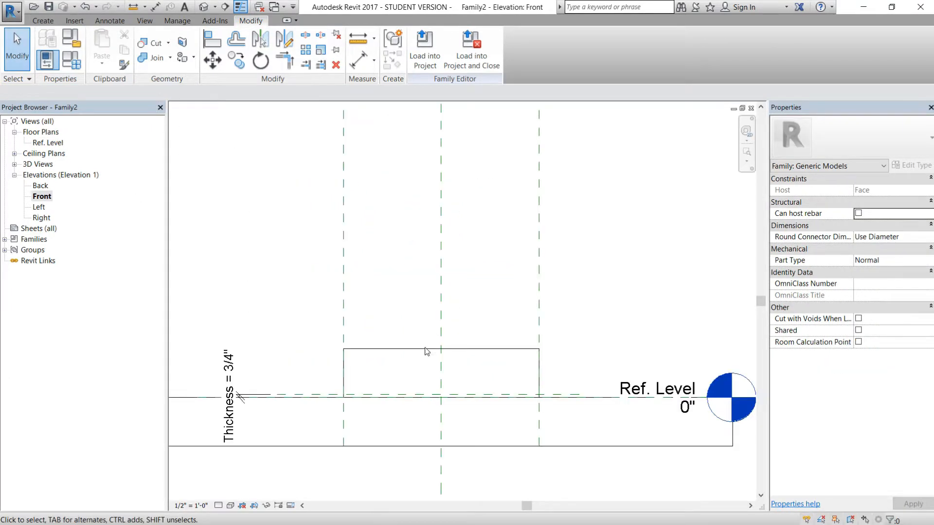
pyautogui.scroll(3, 487, 339)
pyautogui.click(488, 340)
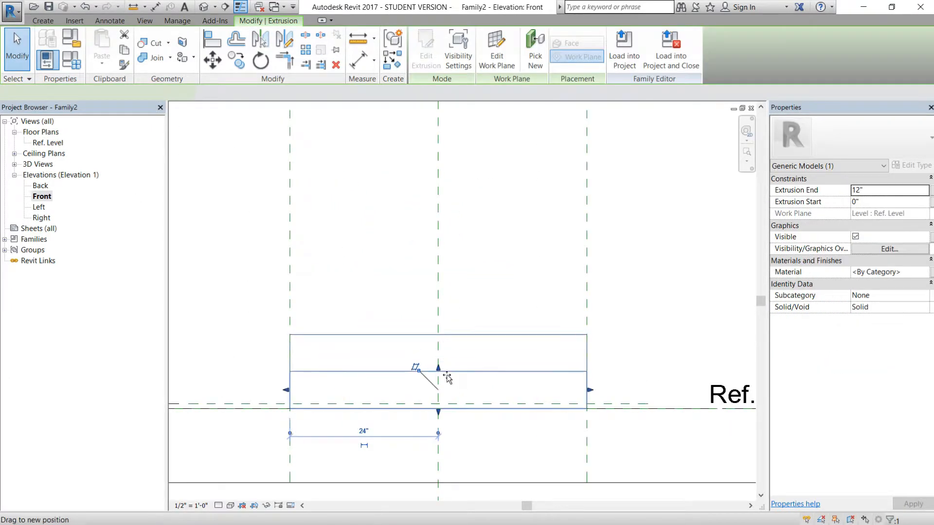
pyautogui.moveTo(457, 406); pyautogui.dragTo(459, 402)
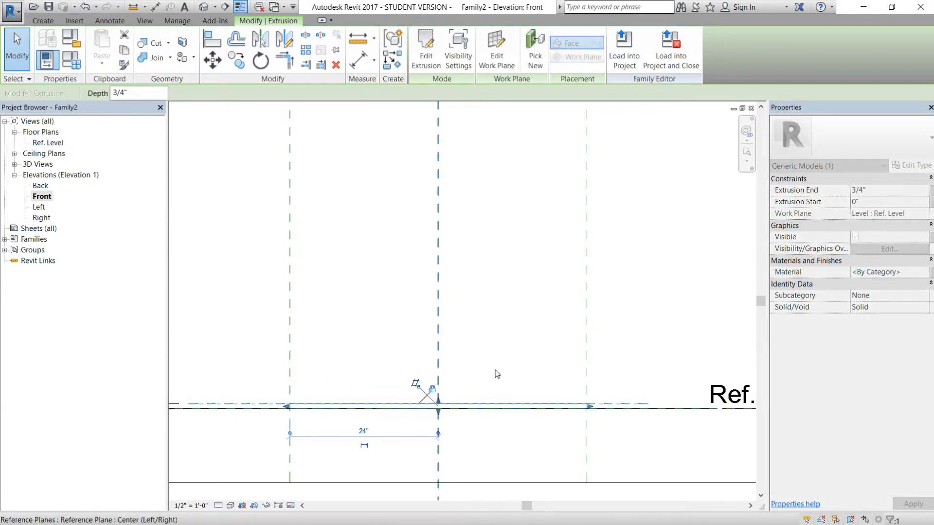
pyautogui.click(496, 373)
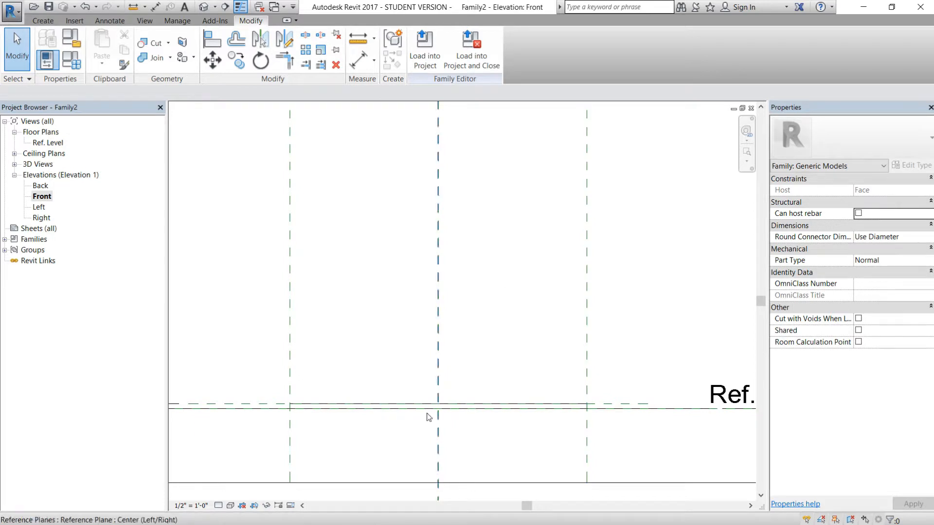
# Step: Examine the plate extrusion and its material property in the default 3D view
pyautogui.click(204, 7)
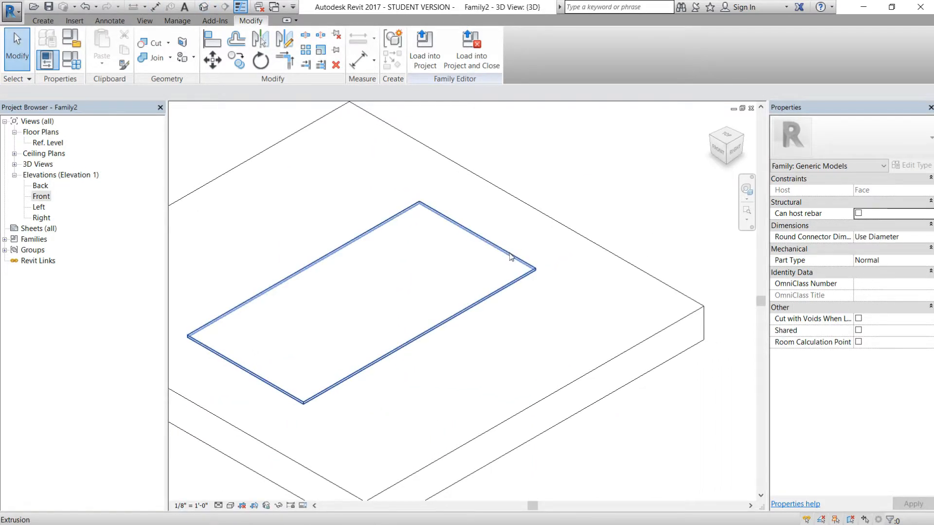
pyautogui.click(397, 317)
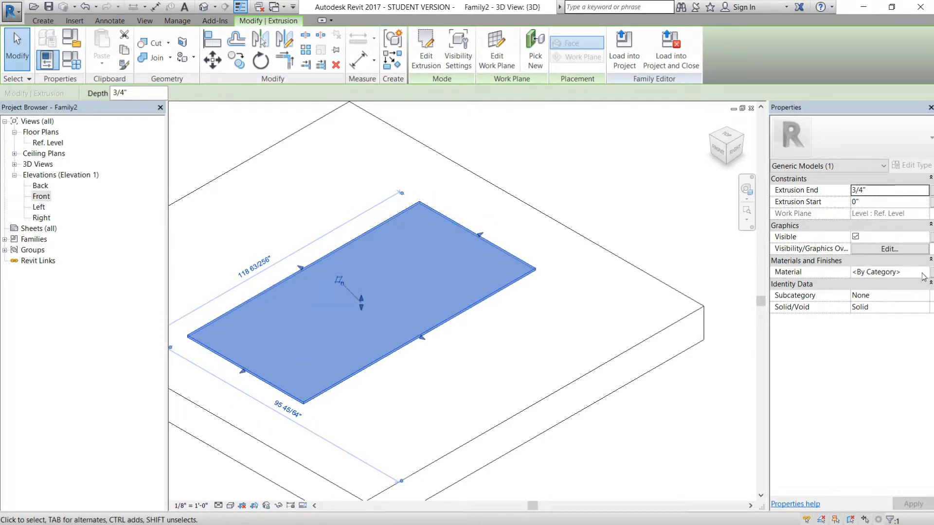
pyautogui.click(726, 375)
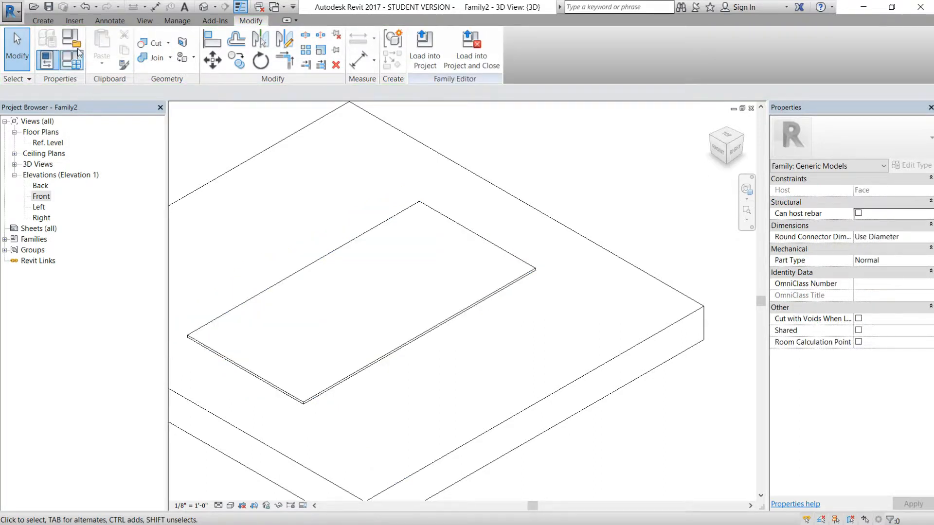
# Step: Add a type family parameter named Material with parameter type Material, grouped under Materials and Finishes
pyautogui.click(76, 64)
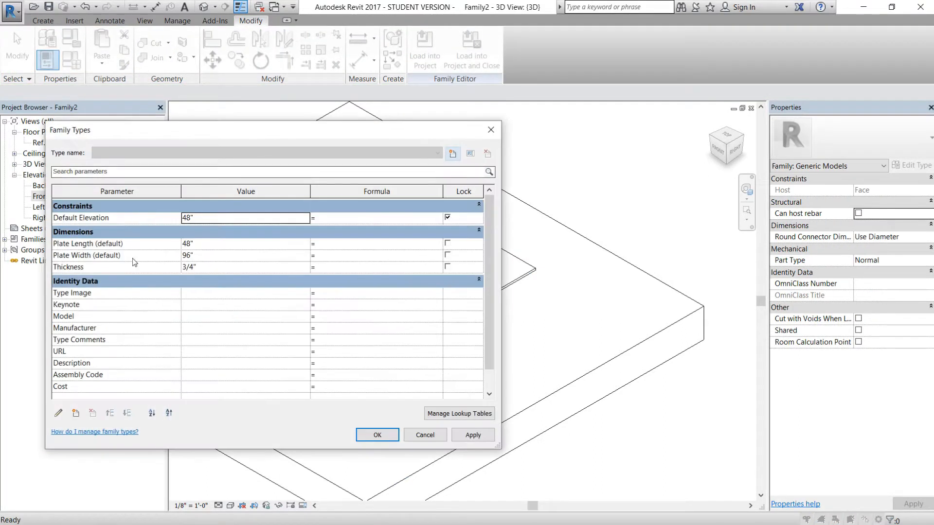
pyautogui.click(77, 414)
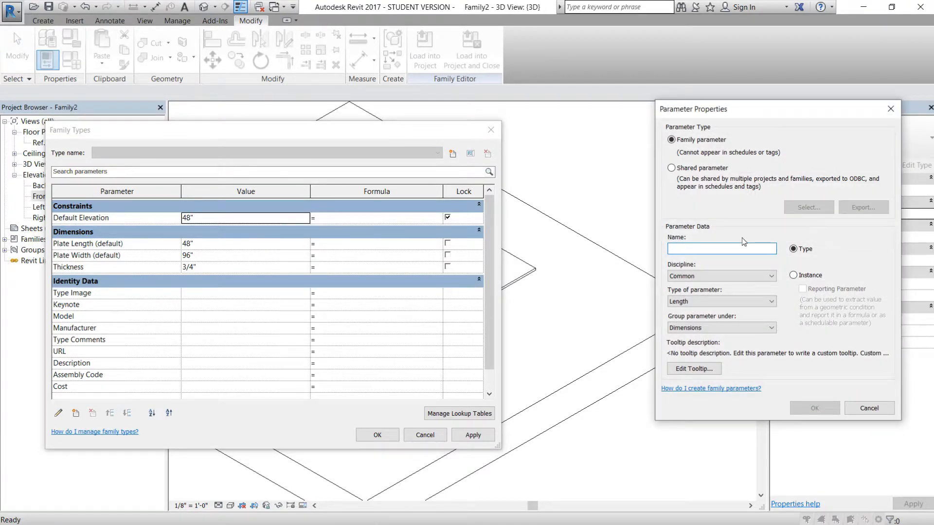
pyautogui.write('Material')
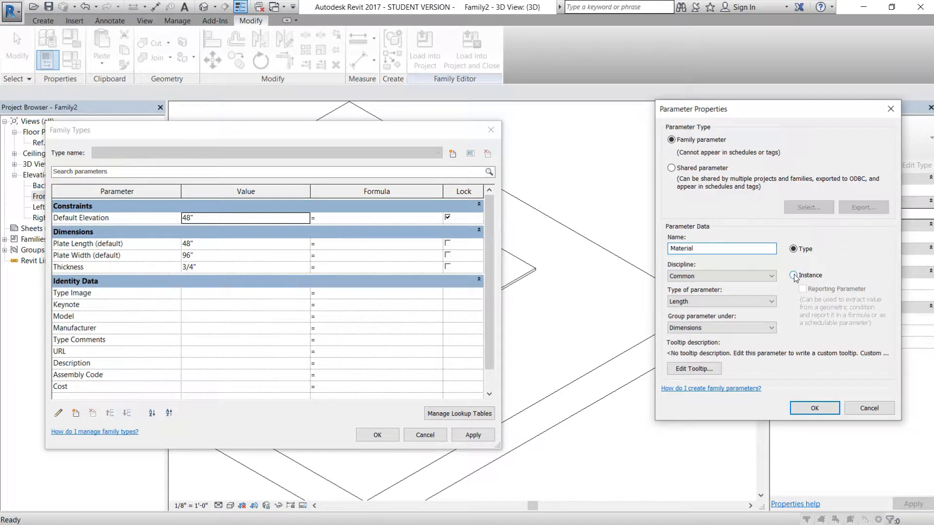
pyautogui.click(748, 302)
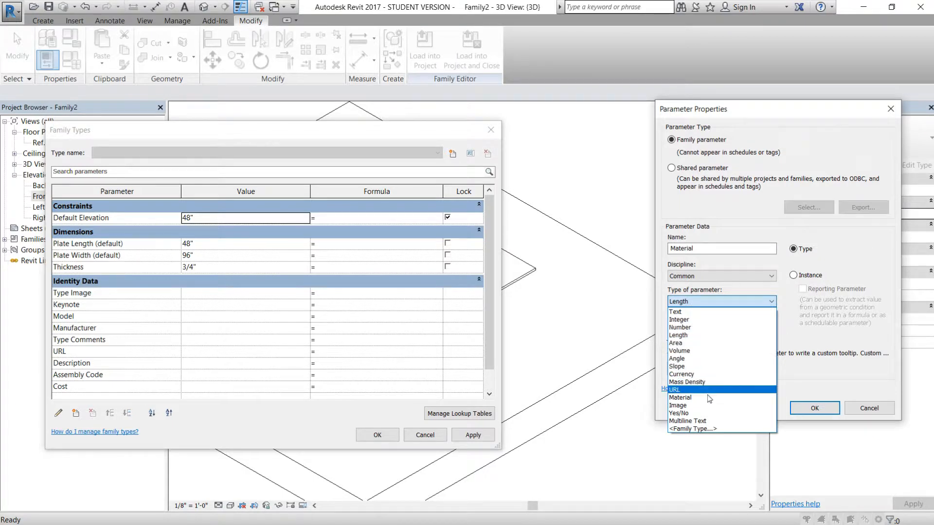
pyautogui.click(711, 398)
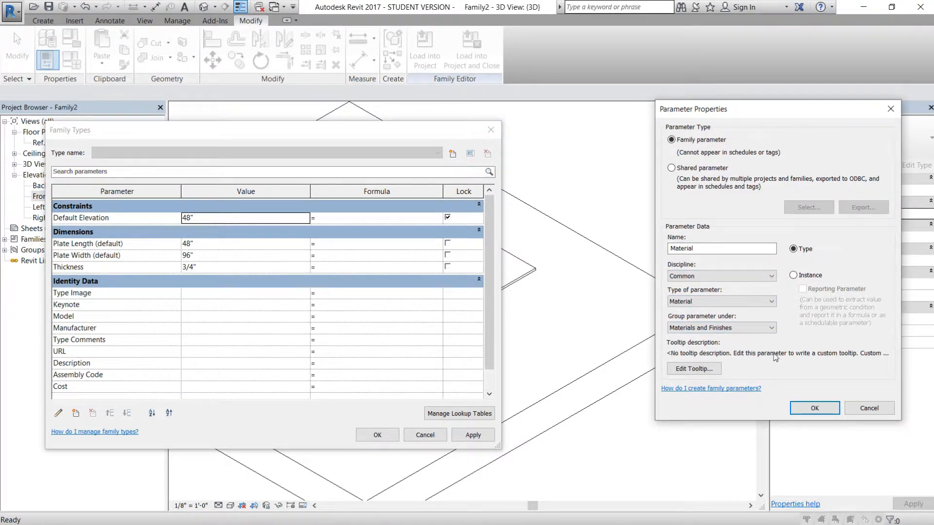
pyautogui.click(814, 408)
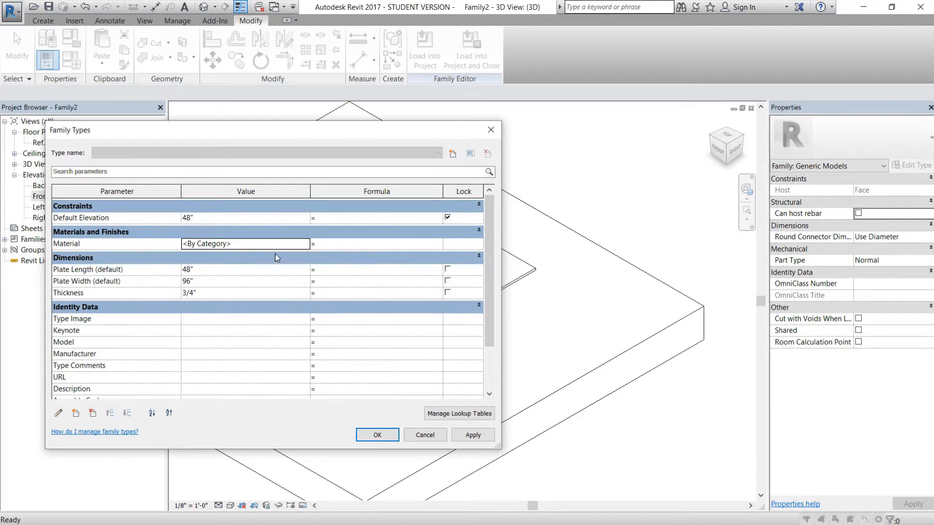
# Step: For the Material parameter's value, load Plywood, Sheathing from the material library and enable Use Render Appearance for its shading
pyautogui.click(297, 243)
pyautogui.click(306, 242)
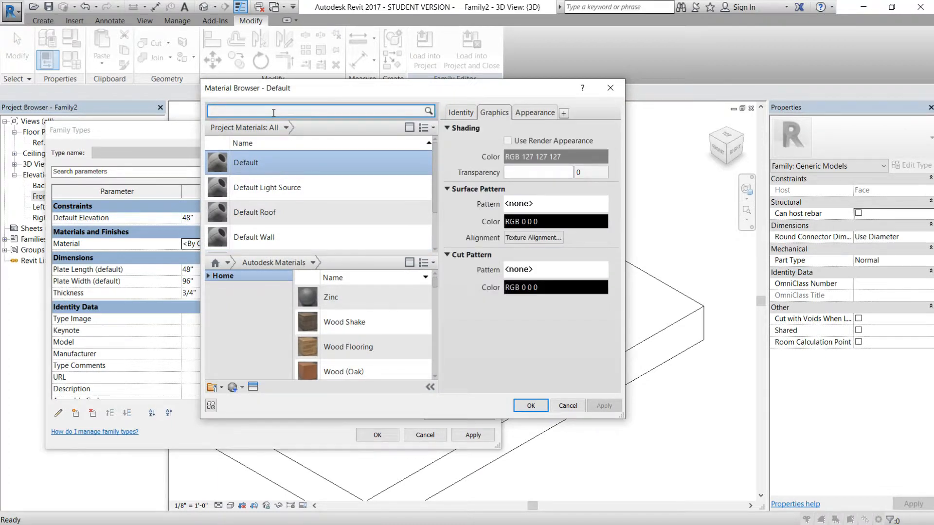
pyautogui.write('ply')
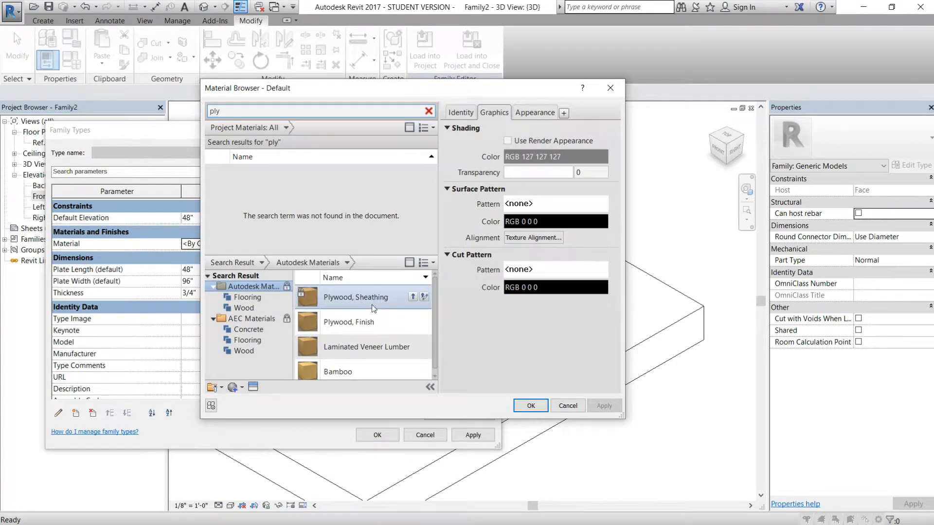
pyautogui.click(413, 296)
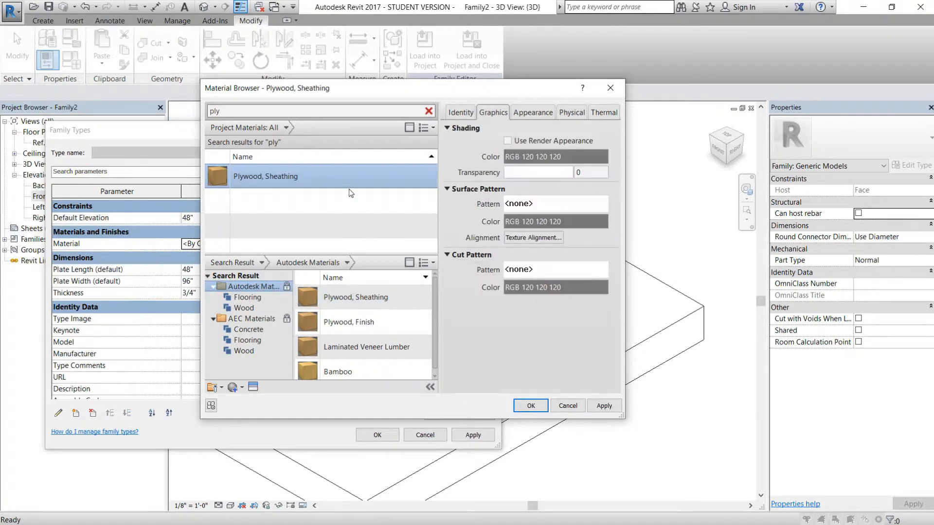
pyautogui.click(508, 141)
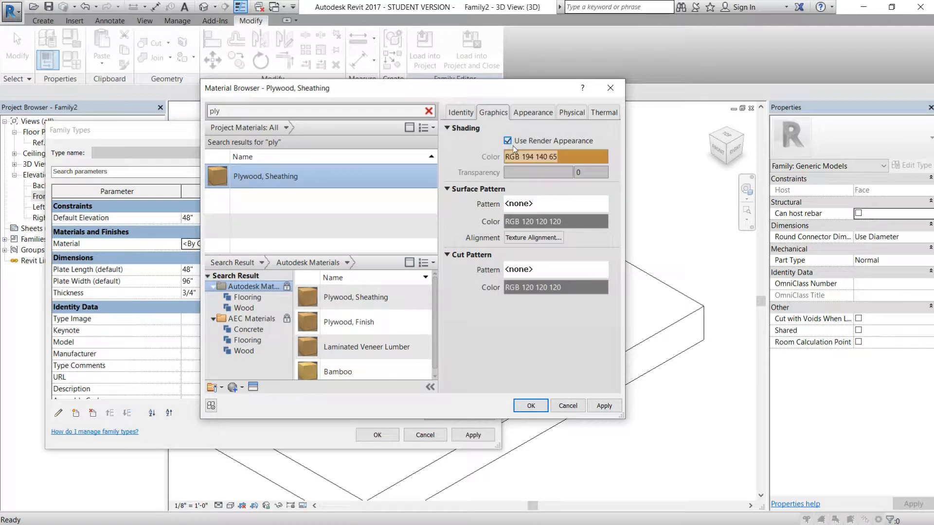
# Step: Examine the available fill patterns for the plywood material's surface and cut patterns
pyautogui.click(453, 192)
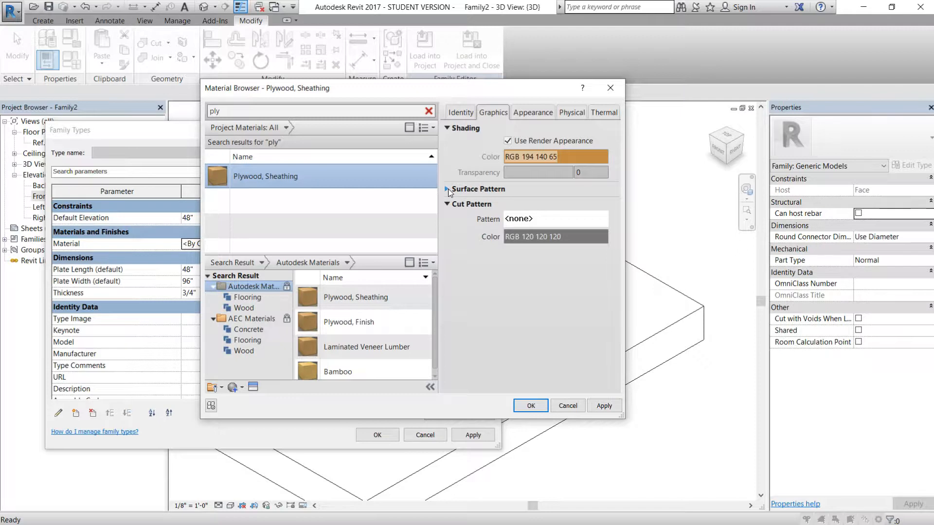
pyautogui.click(453, 190)
pyautogui.click(551, 206)
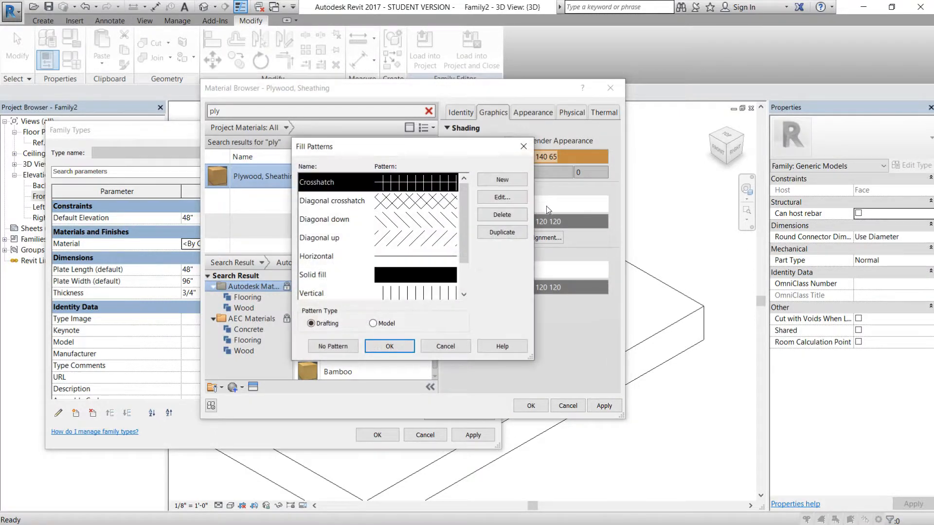
pyautogui.scroll(-1, 423, 267)
pyautogui.scroll(1, 423, 267)
pyautogui.click(523, 147)
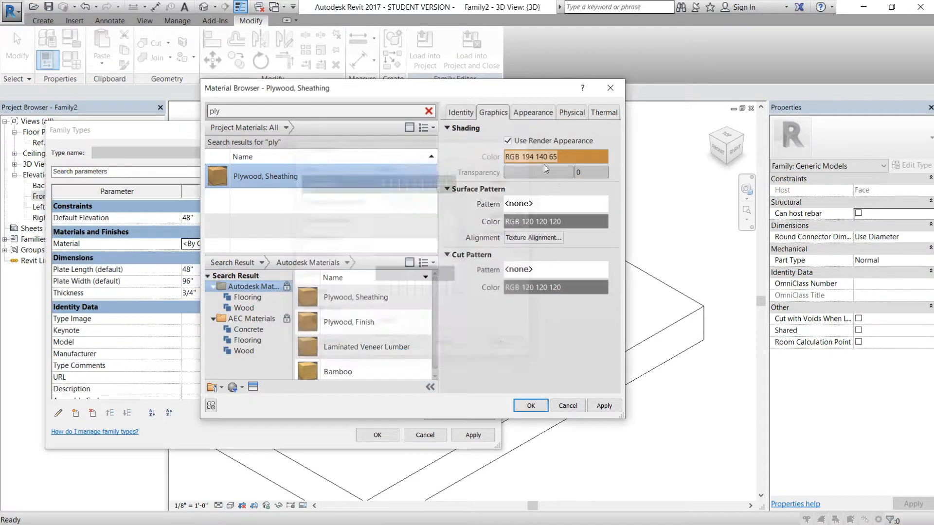
pyautogui.click(525, 270)
pyautogui.scroll(-1, 429, 247)
pyautogui.scroll(1, 429, 247)
pyautogui.click(523, 146)
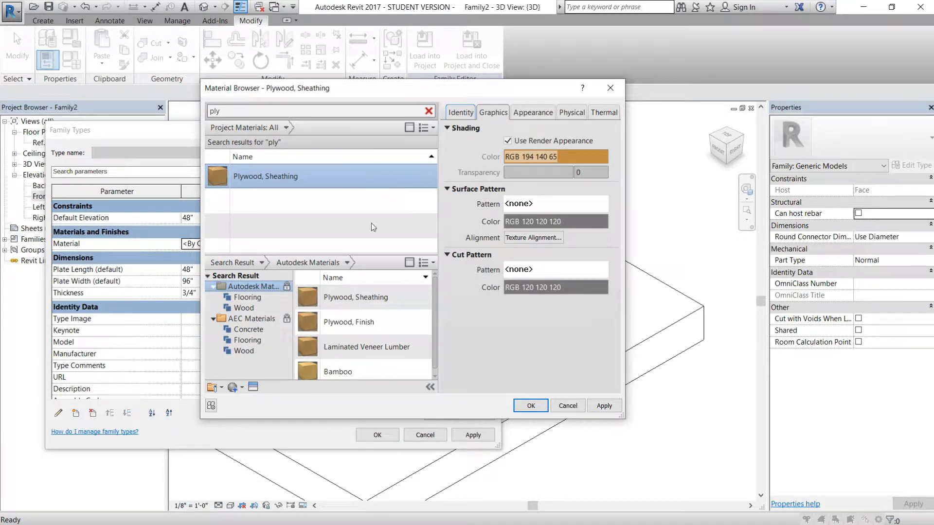
# Step: Assign Plywood, Sheathing as the Material parameter's value and accept the family types
pyautogui.click(603, 406)
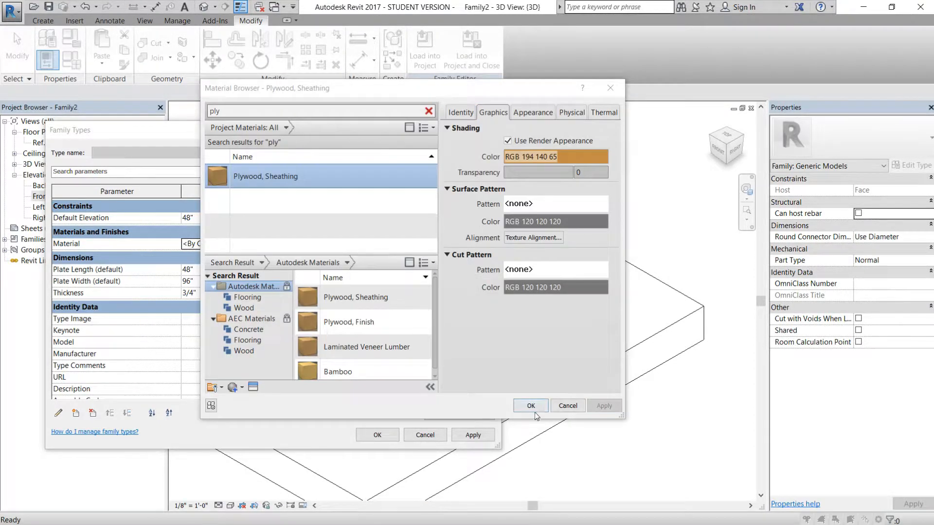
pyautogui.click(527, 409)
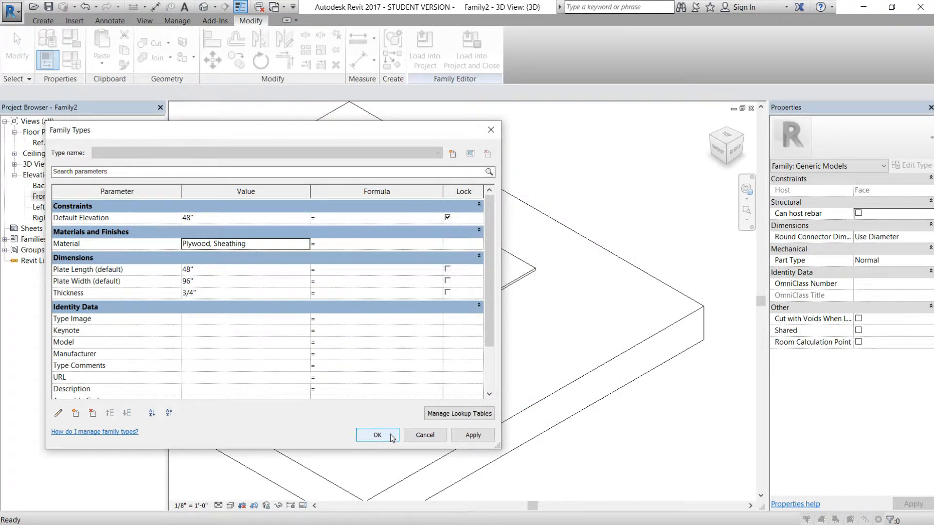
pyautogui.click(376, 435)
# Step: Associate the plate extrusion's Material property with the Material family parameter
pyautogui.click(506, 290)
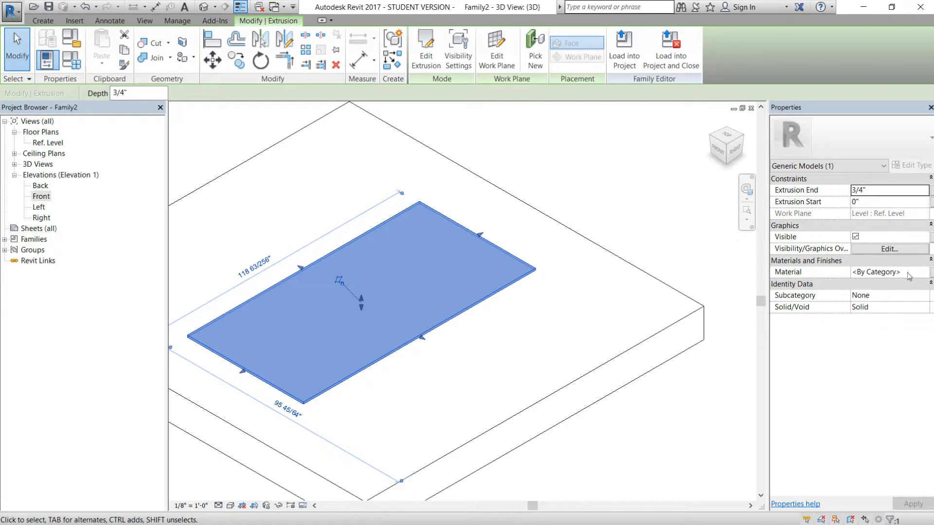
pyautogui.click(931, 284)
pyautogui.click(931, 272)
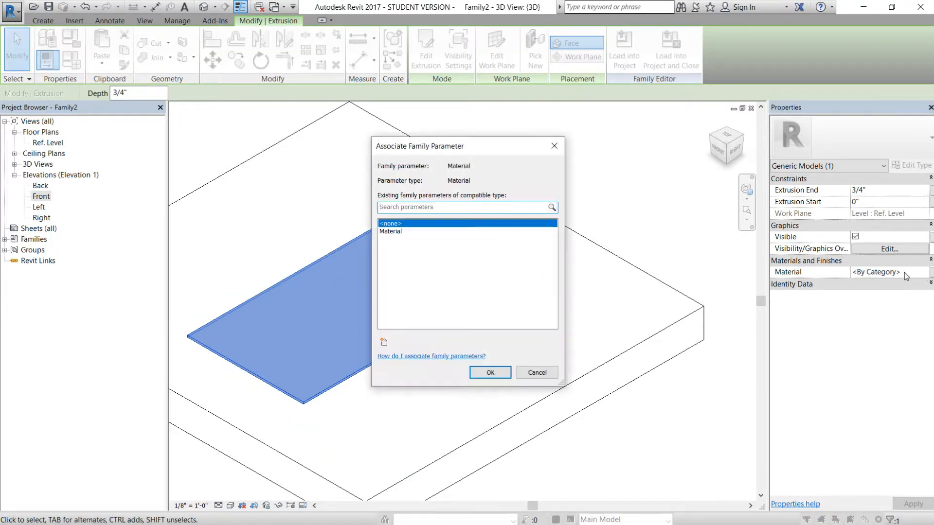
pyautogui.click(396, 233)
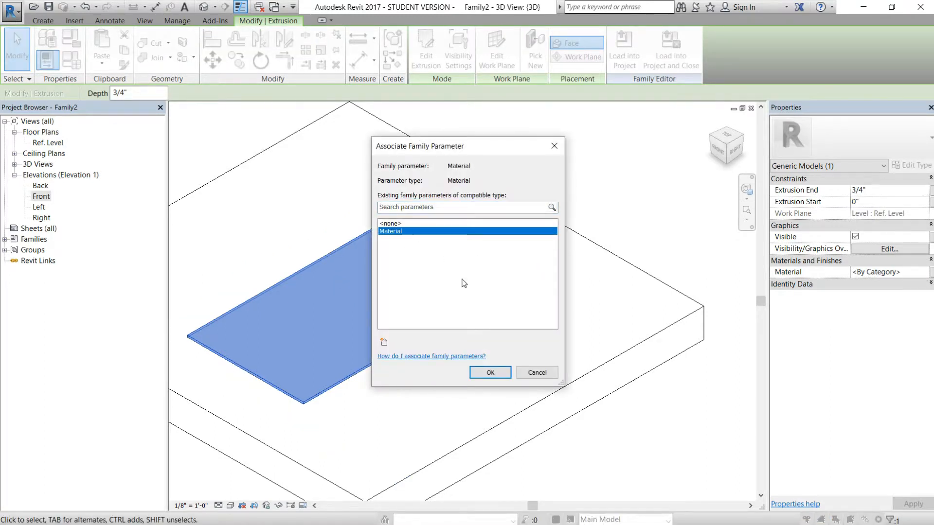
pyautogui.click(490, 373)
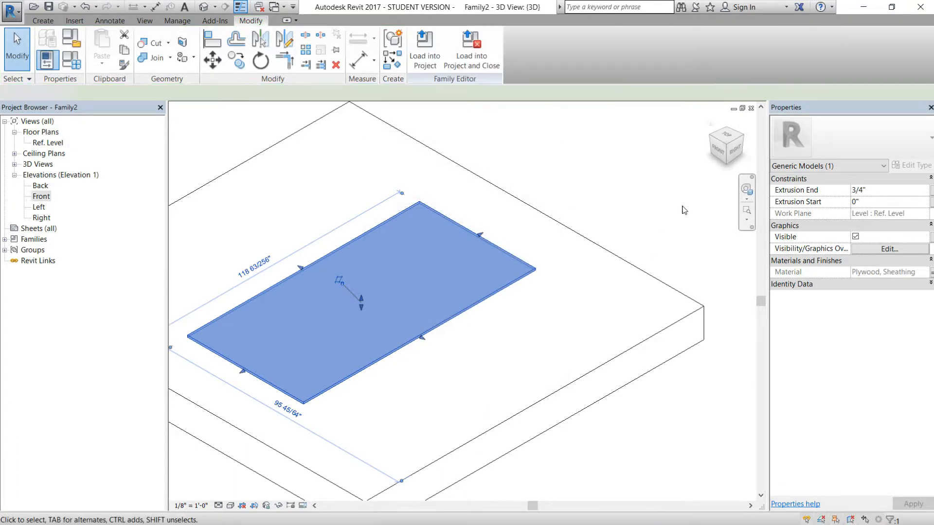
pyautogui.click(530, 238)
# Step: Switch the 3D view's visual style to Consistent Colors to show the plate's plywood material
pyautogui.click(230, 506)
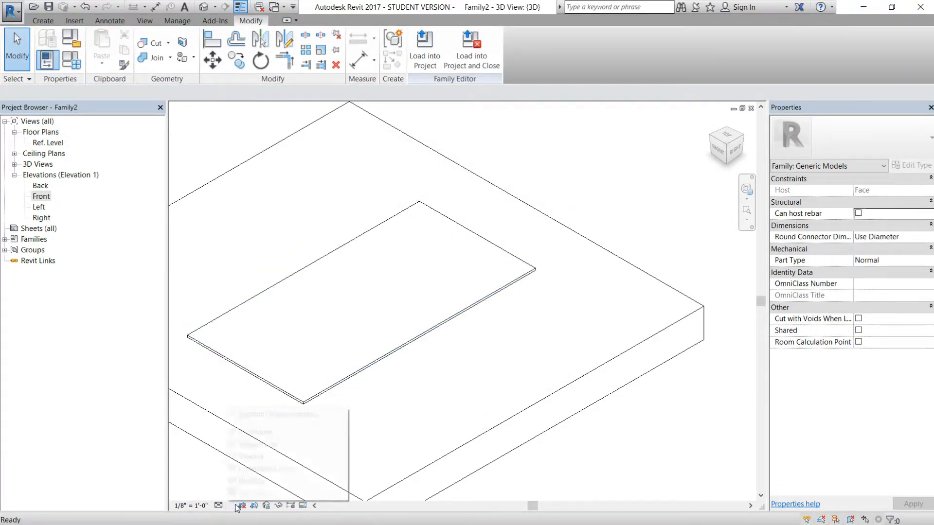
pyautogui.click(262, 471)
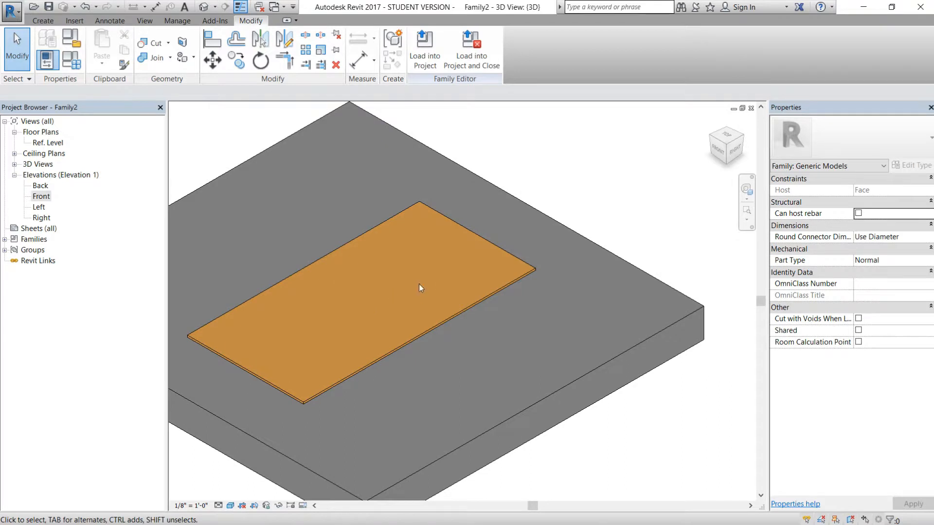
pyautogui.moveTo(565, 298); pyautogui.dragTo(647, 312, button='middle')
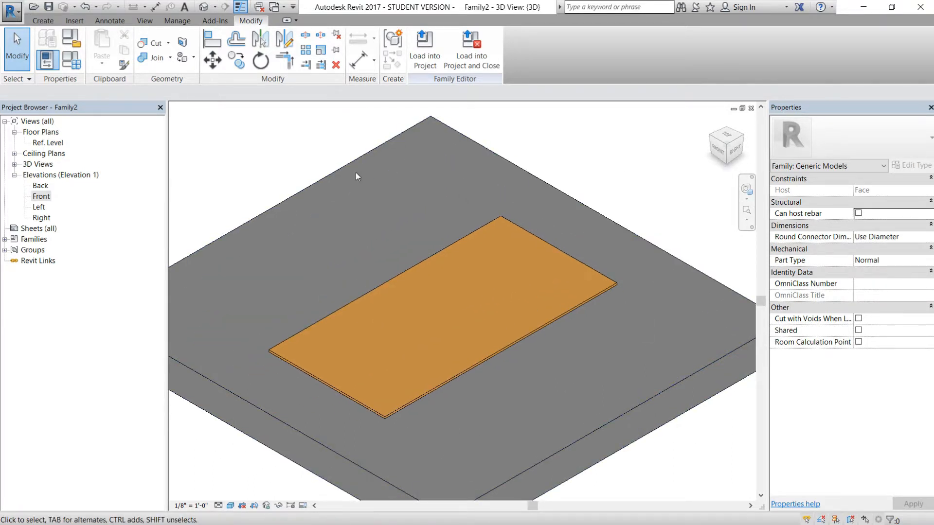
# Step: Create a new family type named 1/2" Plywood
pyautogui.click(73, 63)
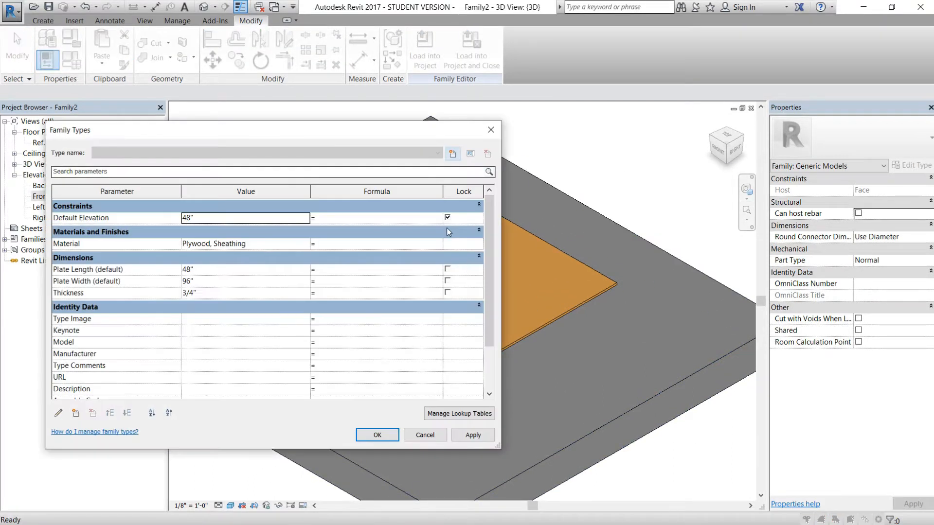
pyautogui.click(453, 154)
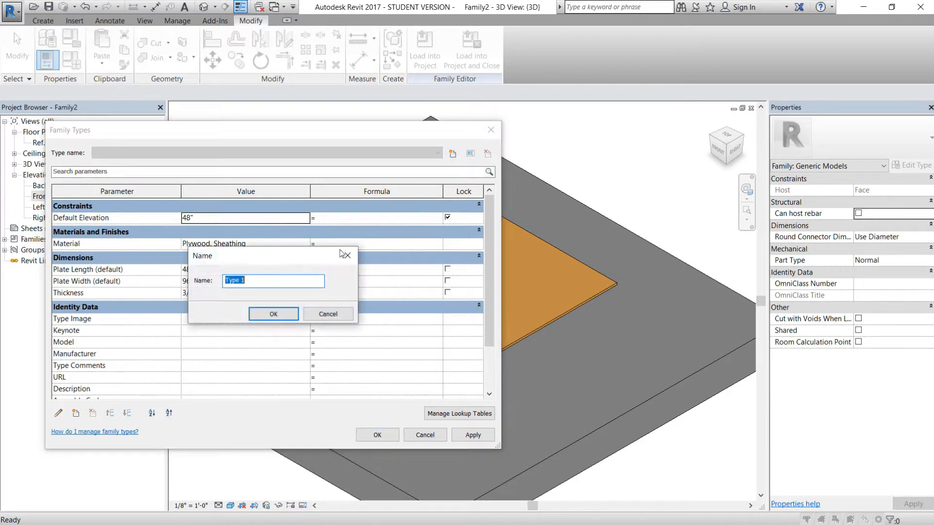
pyautogui.write('1')
pyautogui.press('BackSpace')
pyautogui.press('BackSpace')
pyautogui.click(278, 316)
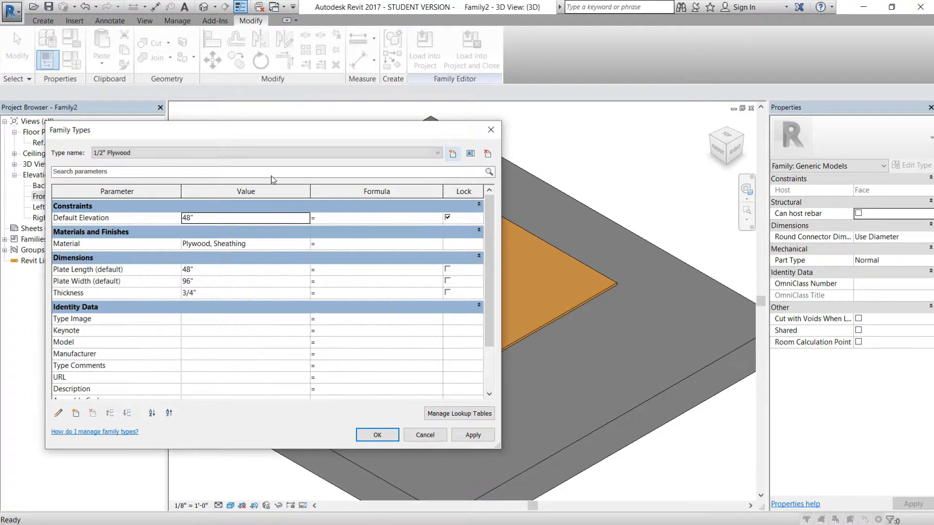
# Step: Create a second family type named 3/4" Plywood and apply it
pyautogui.click(453, 154)
pyautogui.write('3/4"')
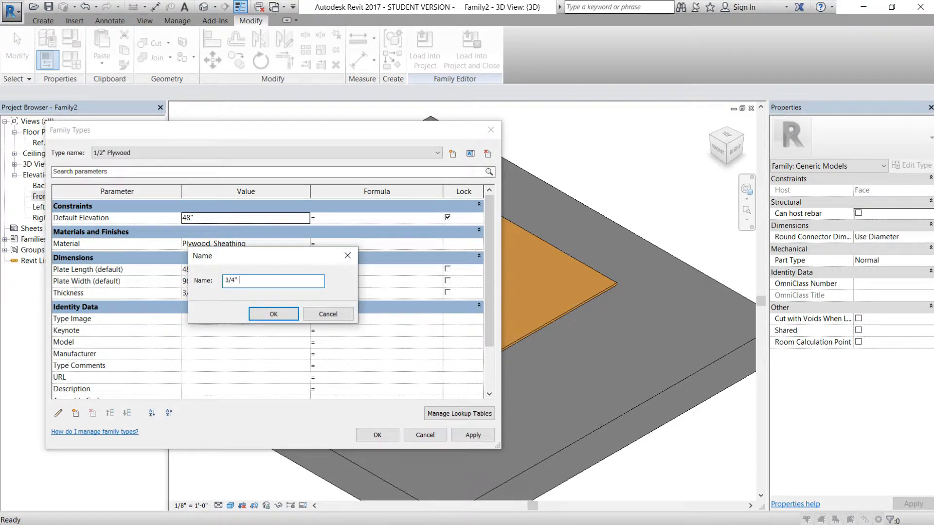
pyautogui.write(' Plywood')
pyautogui.click(285, 315)
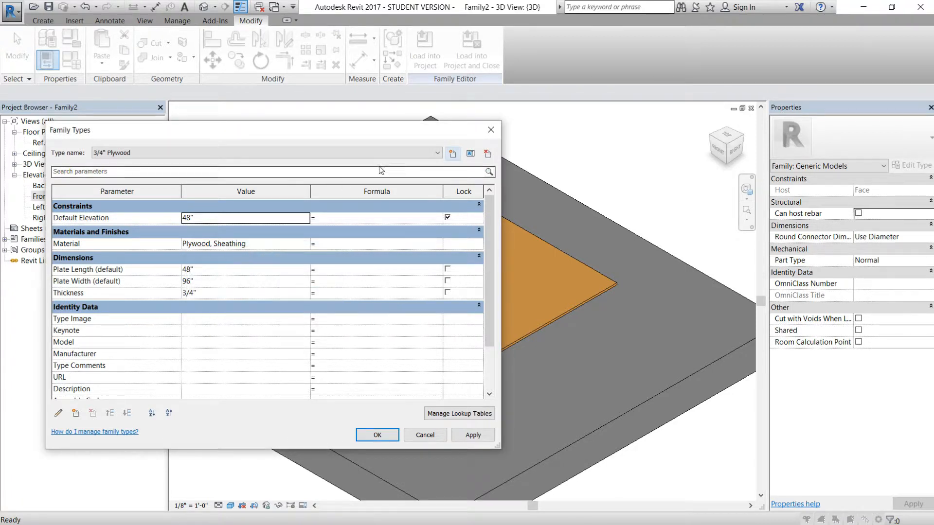
pyautogui.click(472, 435)
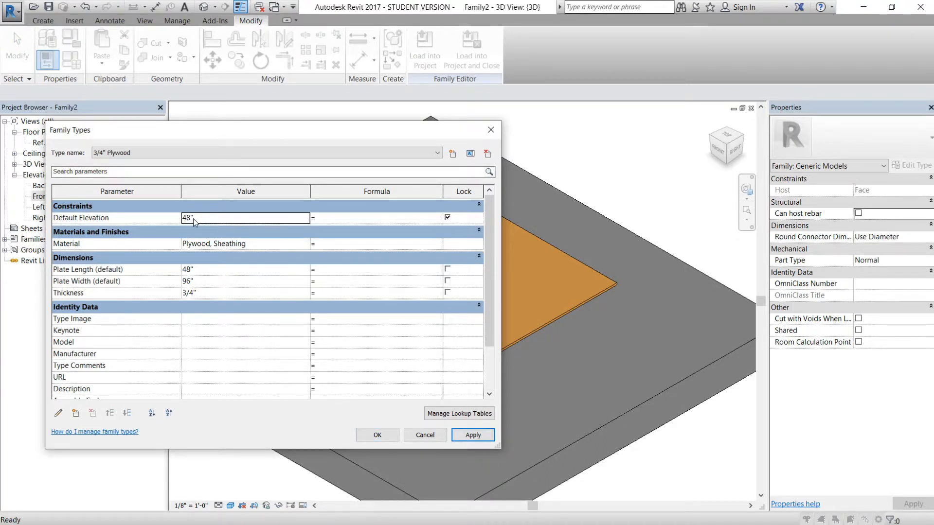
# Step: Set the Thickness of the 1/2" Plywood family type to 1/2"
pyautogui.click(265, 152)
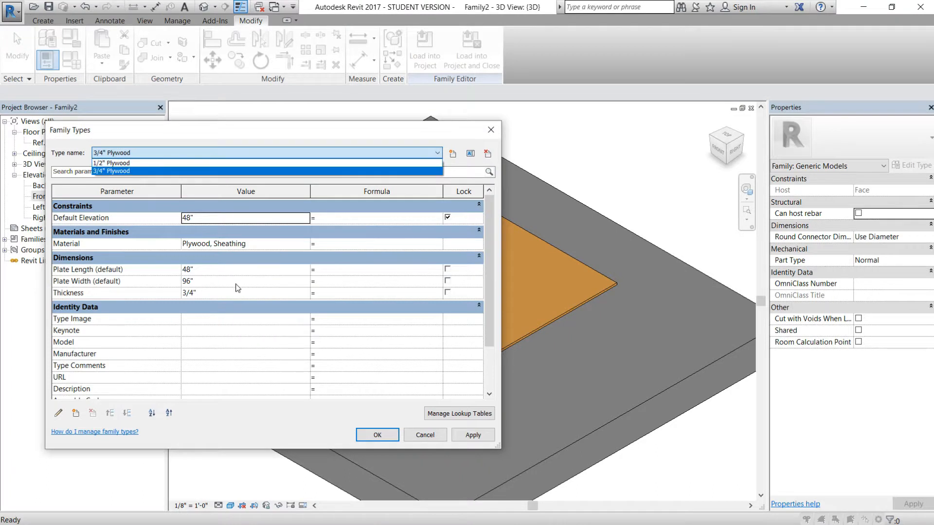
pyautogui.click(237, 164)
pyautogui.click(228, 292)
pyautogui.press('BackSpace')
pyautogui.write('1/2')
pyautogui.press('Tab')
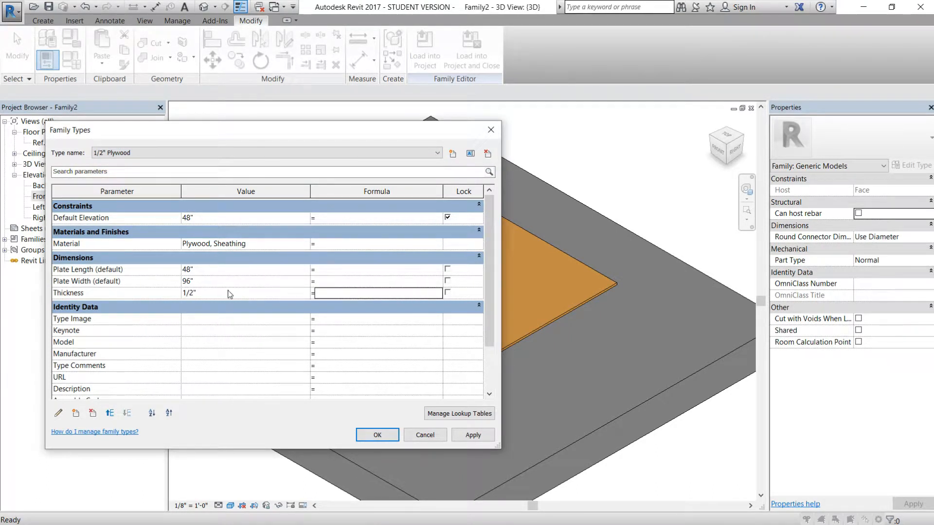
pyautogui.click(250, 282)
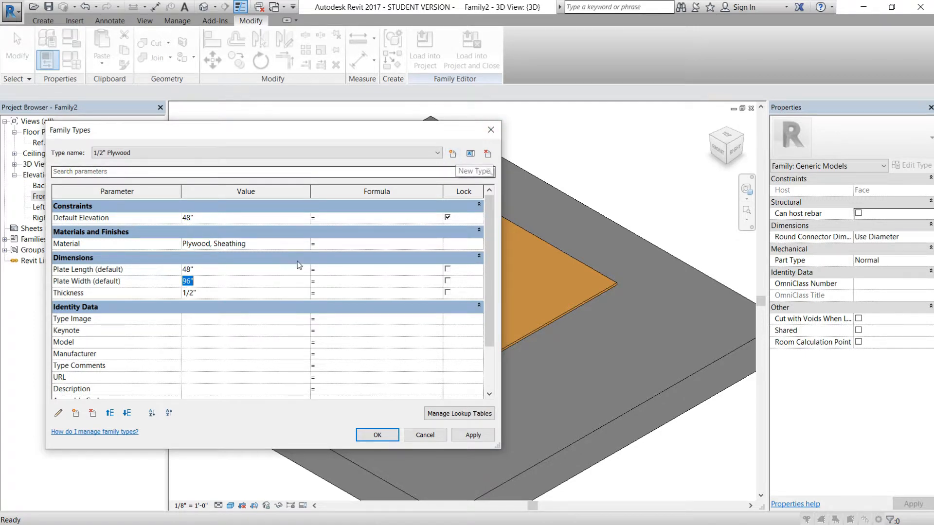
# Step: Start a new shared parameter and load the shared parameter file Steel Parameters.txt from the ODDBIM Revit Families Steel folder
pyautogui.click(76, 413)
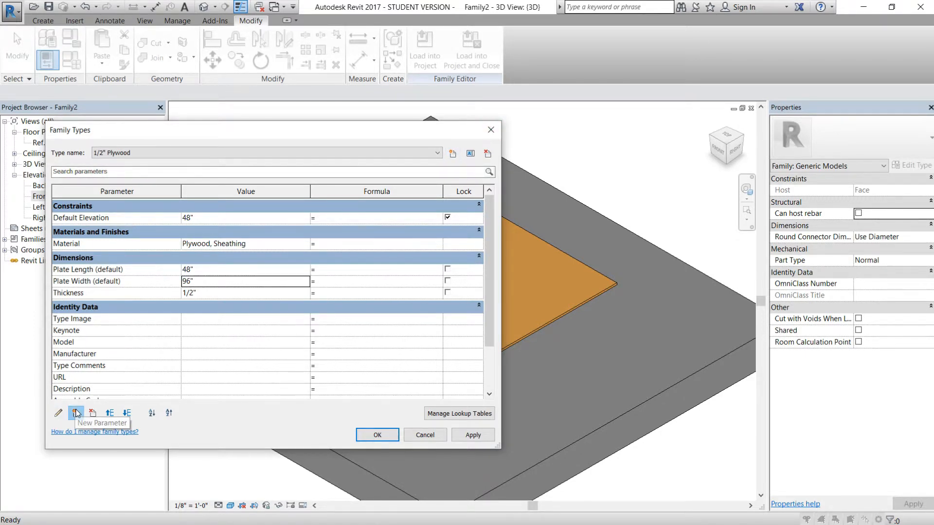
pyautogui.click(671, 167)
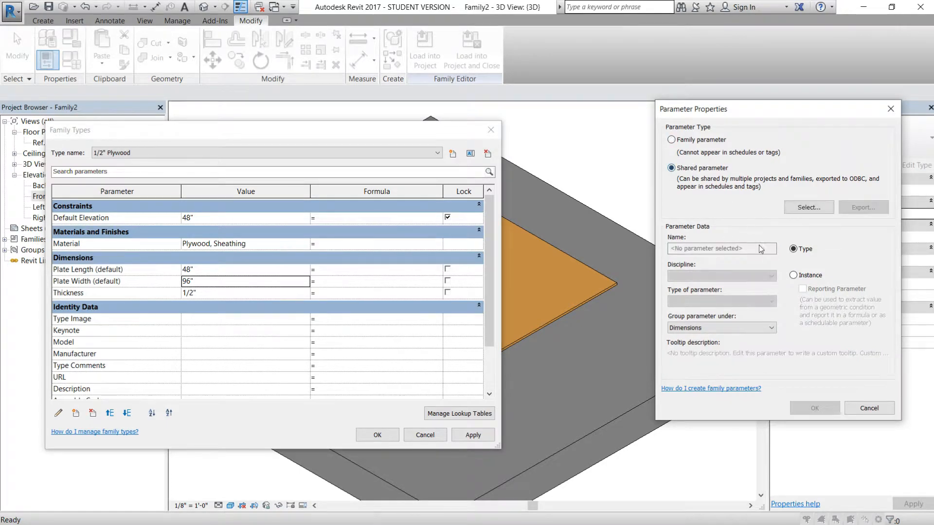
pyautogui.click(803, 209)
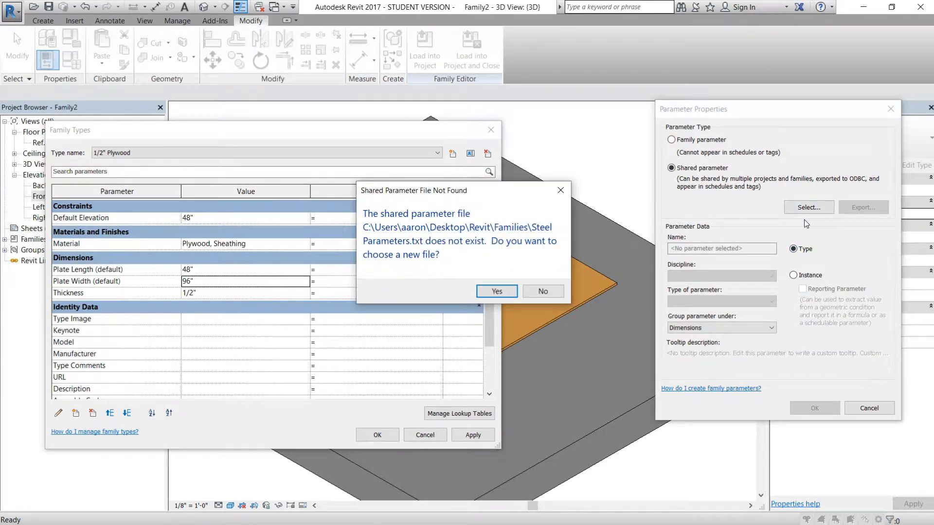
pyautogui.click(511, 292)
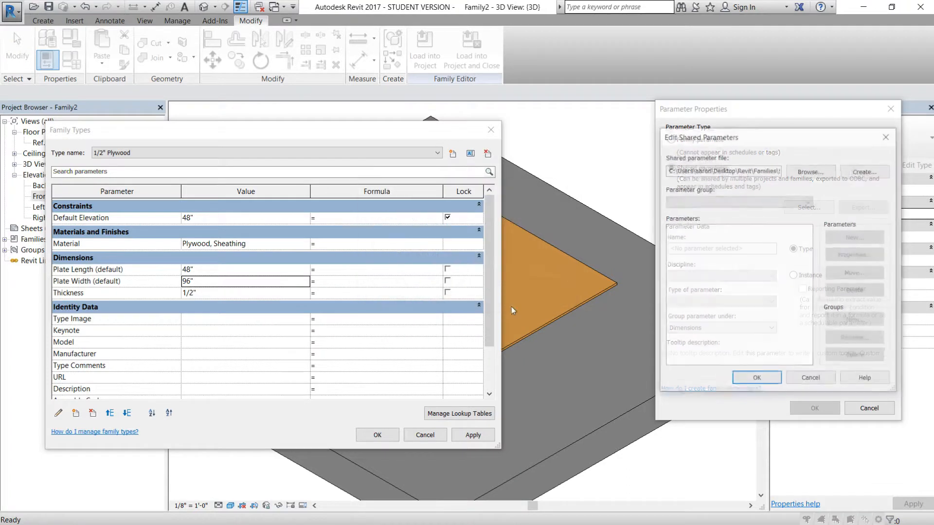
pyautogui.click(810, 174)
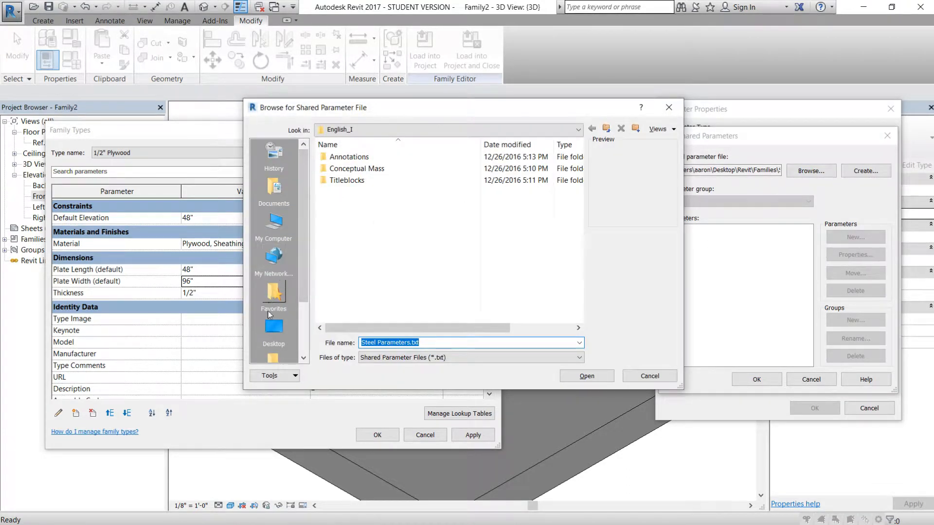
pyautogui.click(273, 328)
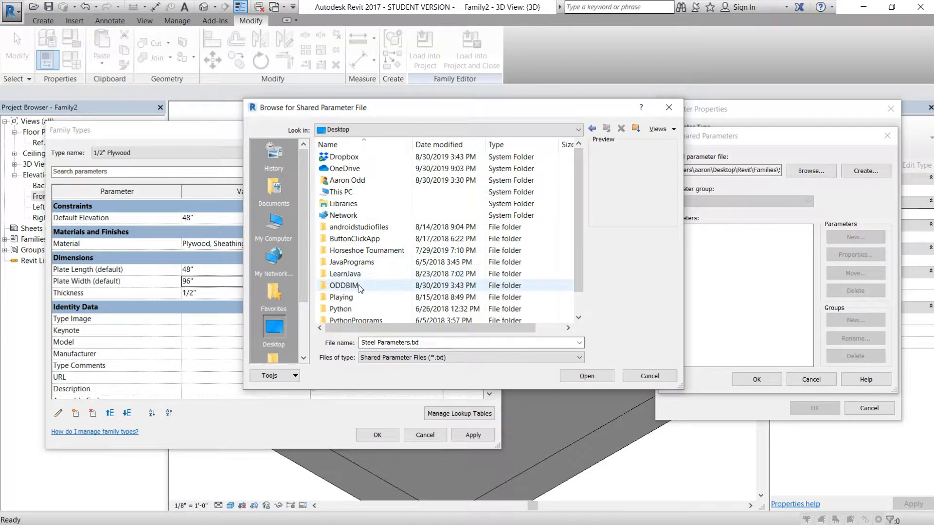
pyautogui.doubleClick(359, 285)
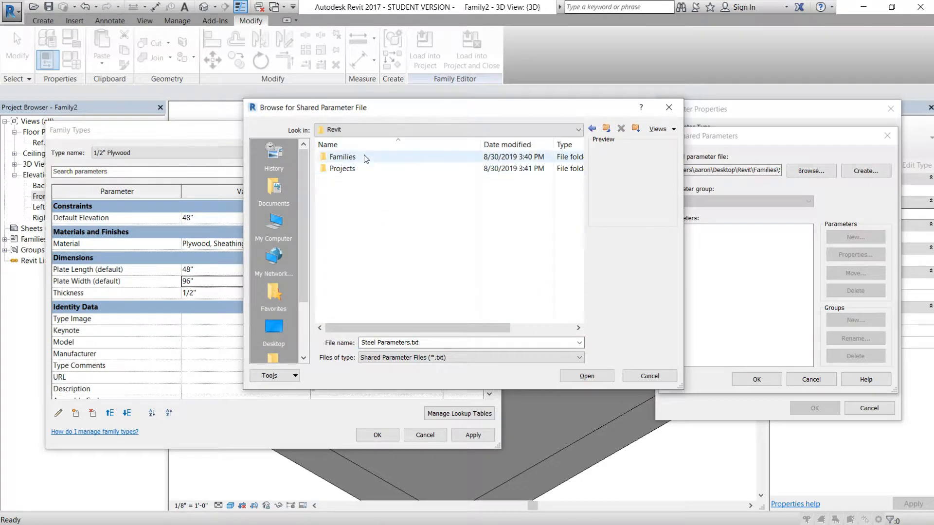
pyautogui.doubleClick(363, 159)
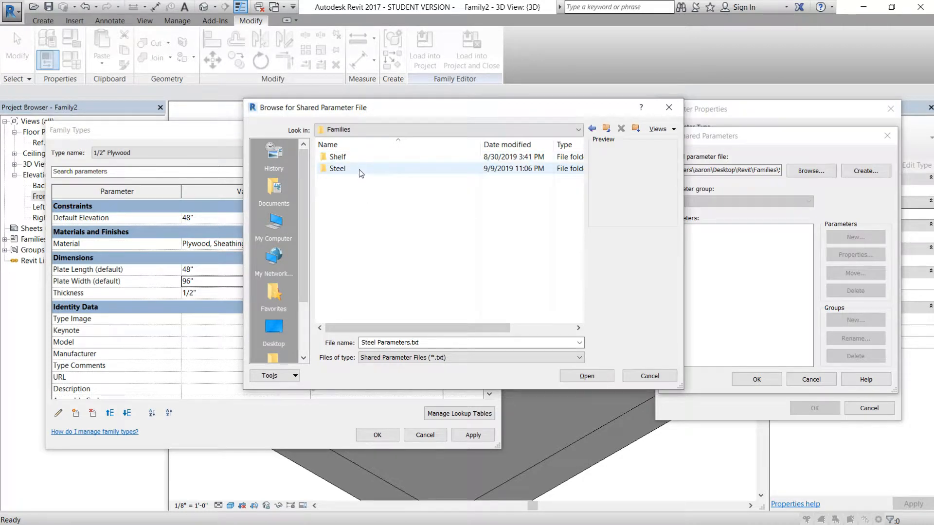
pyautogui.doubleClick(366, 168)
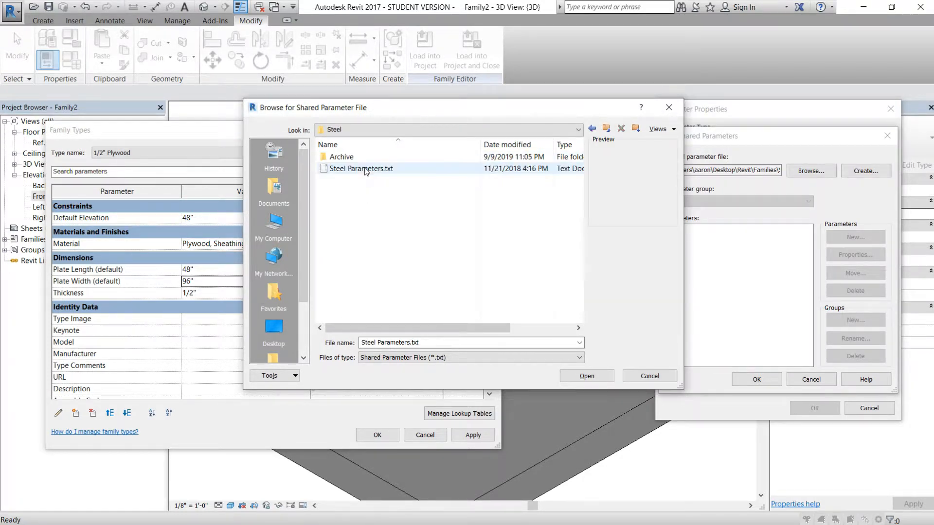
pyautogui.click(366, 170)
pyautogui.click(605, 375)
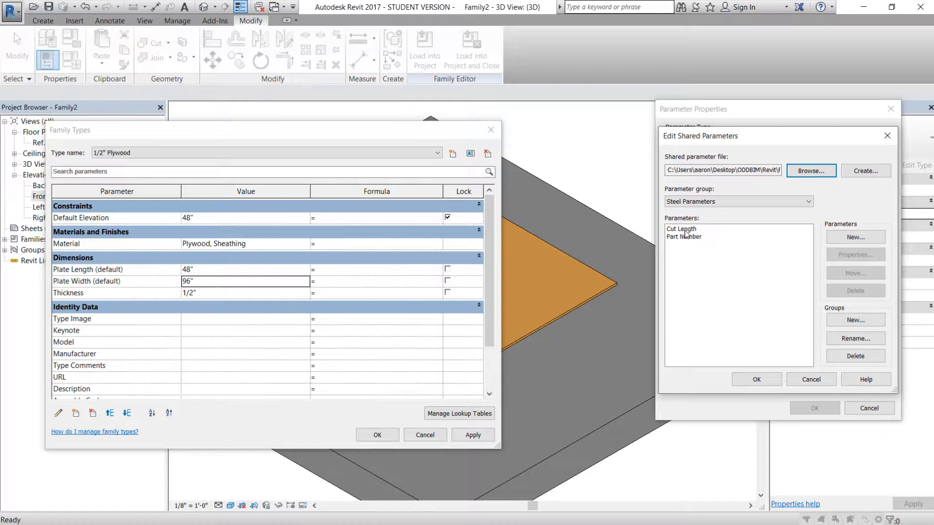
# Step: Add the shared parameter Cut Length to the family as an instance parameter grouped under Dimensions
pyautogui.click(686, 231)
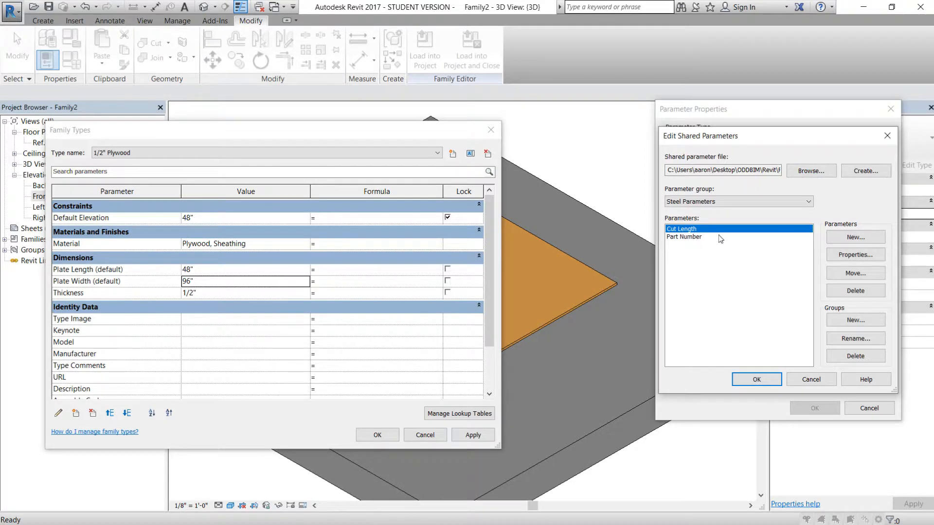
pyautogui.click(757, 379)
pyautogui.click(749, 368)
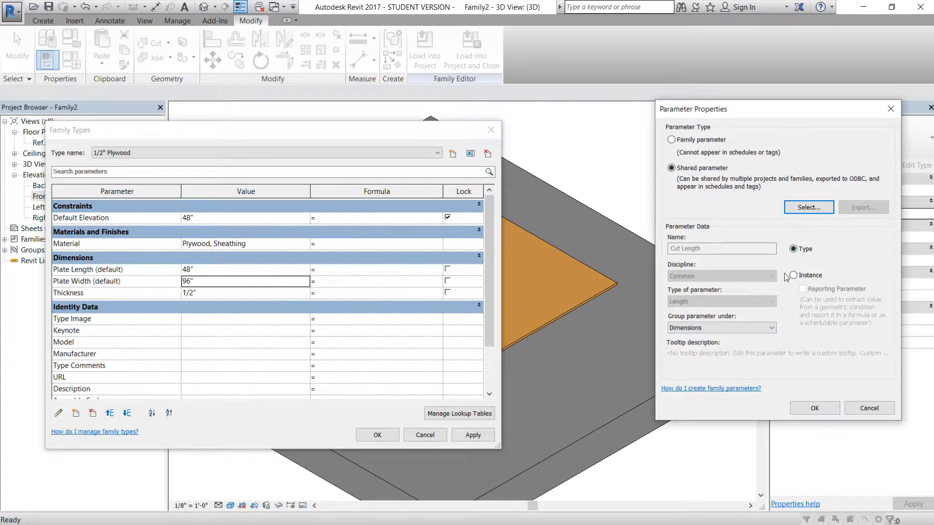
pyautogui.click(795, 276)
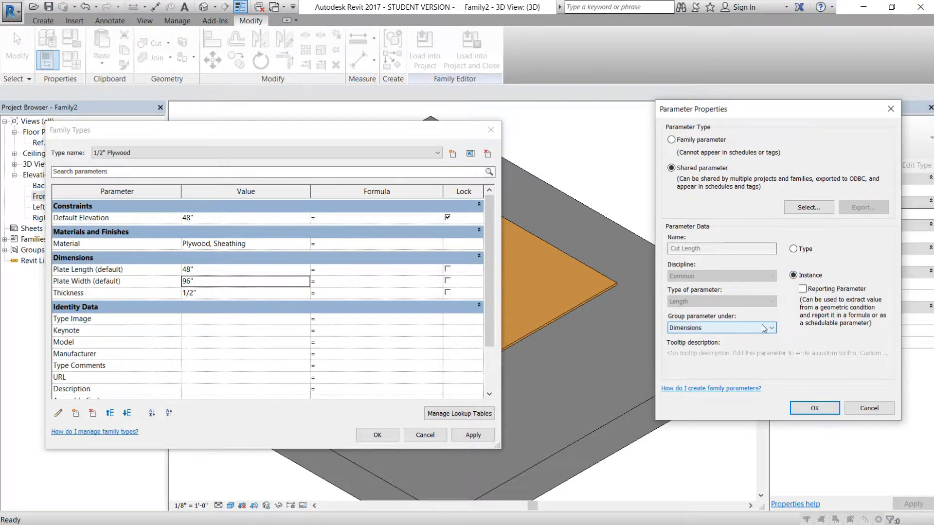
pyautogui.click(815, 411)
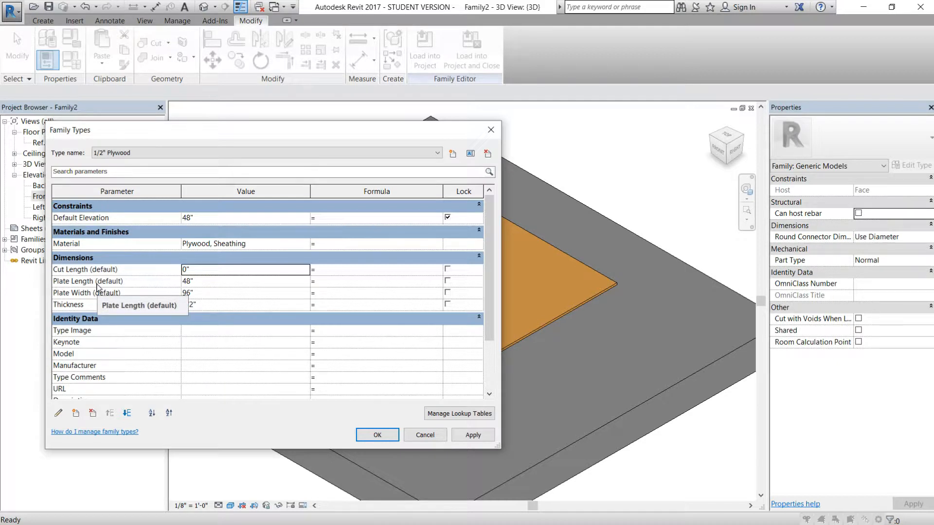
# Step: Set the Cut Length formula to Plate Length and apply it
pyautogui.click(337, 270)
pyautogui.write('Plate ')
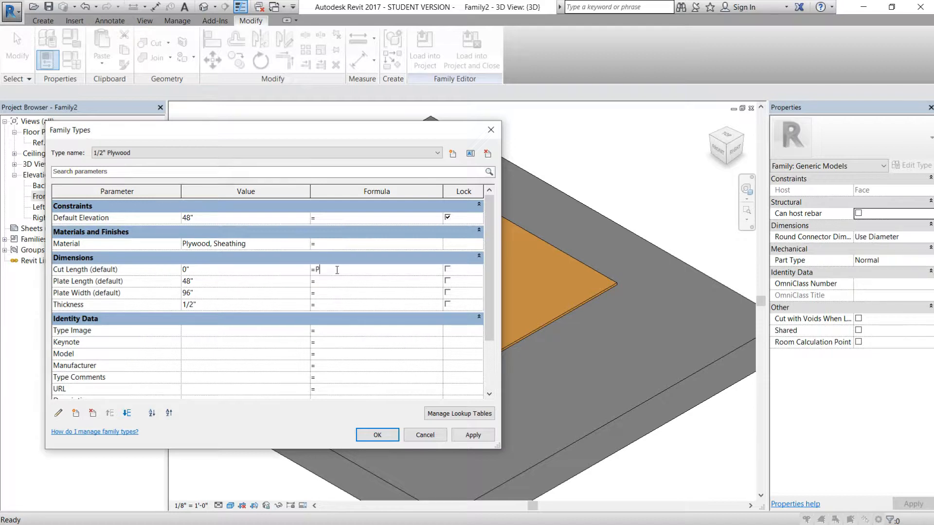
pyautogui.write('Length')
pyautogui.click(473, 435)
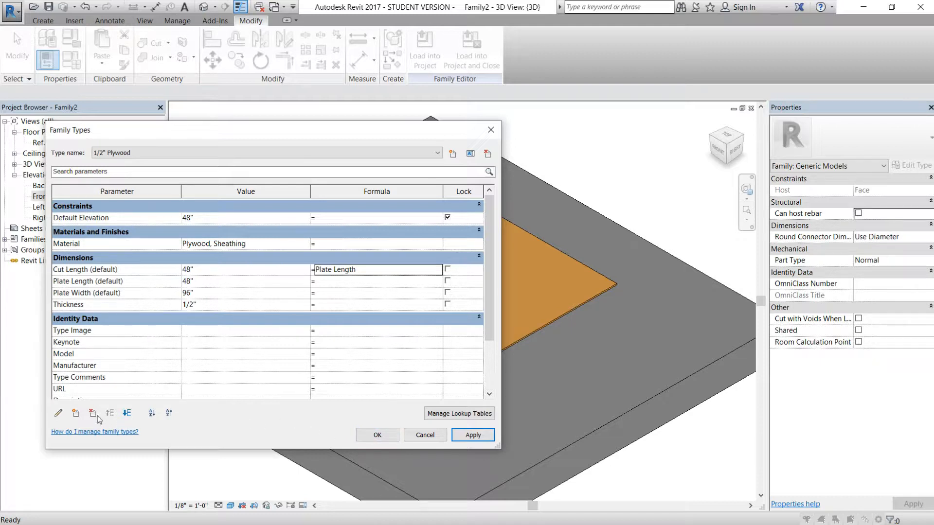
# Step: Add the shared parameter Part Number as a type parameter grouped under Identity Data
pyautogui.click(75, 413)
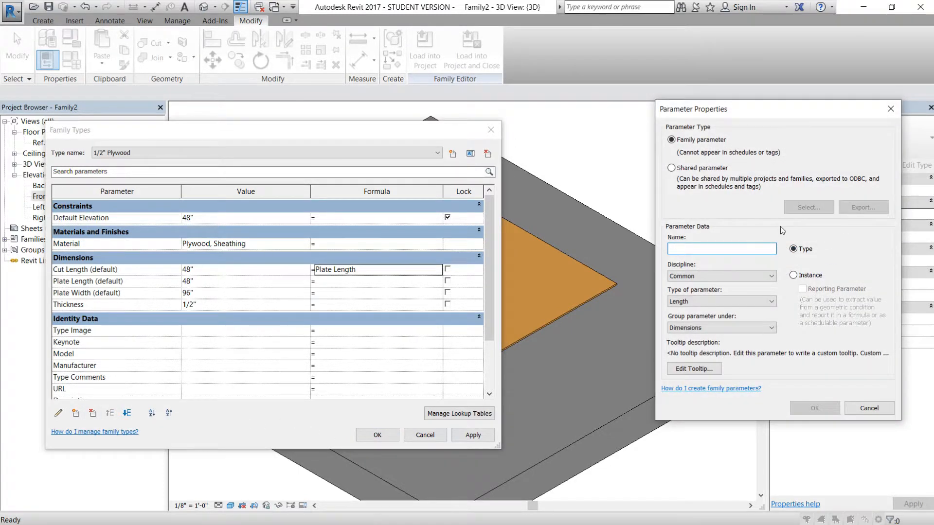
pyautogui.click(672, 168)
pyautogui.click(796, 208)
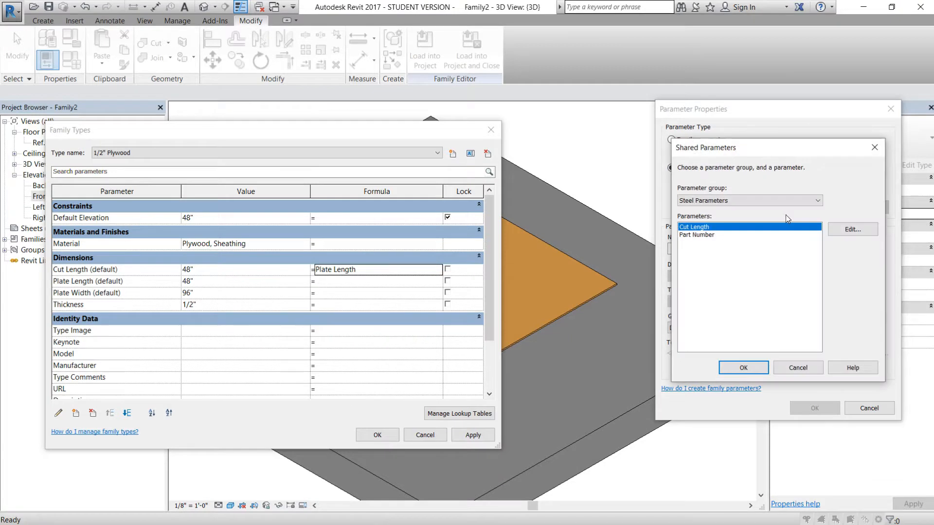
pyautogui.click(736, 235)
pyautogui.click(744, 369)
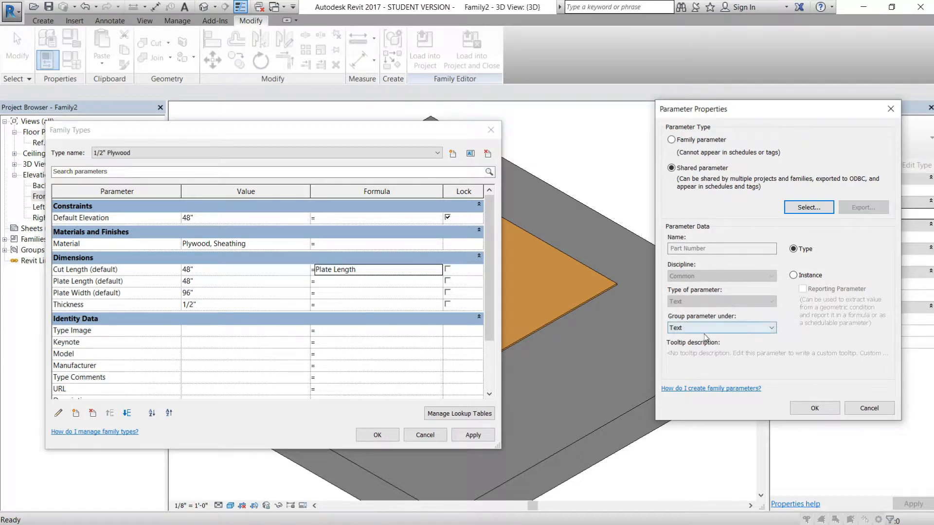
pyautogui.click(770, 327)
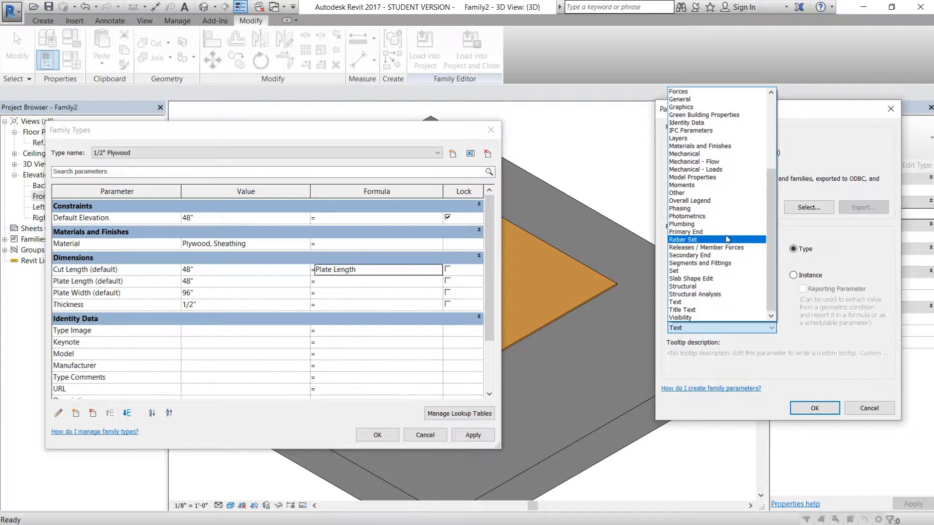
pyautogui.click(739, 116)
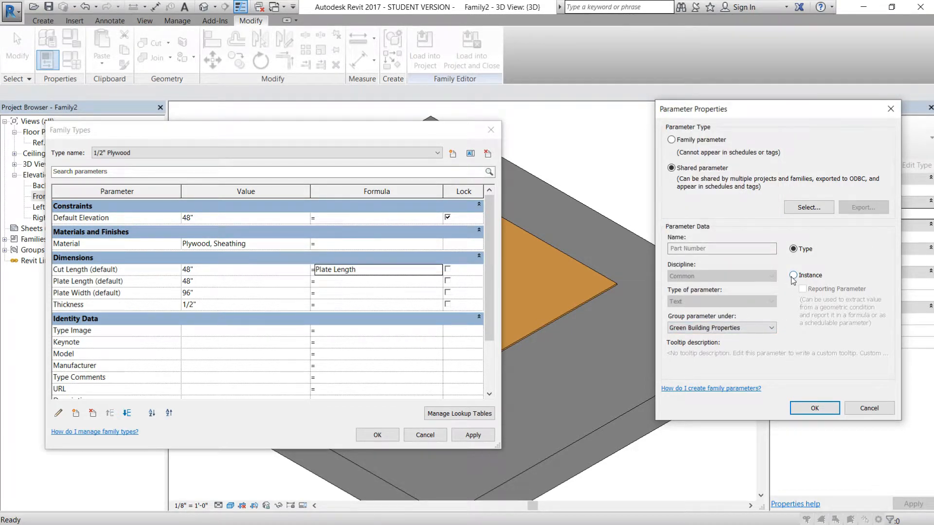
pyautogui.click(734, 330)
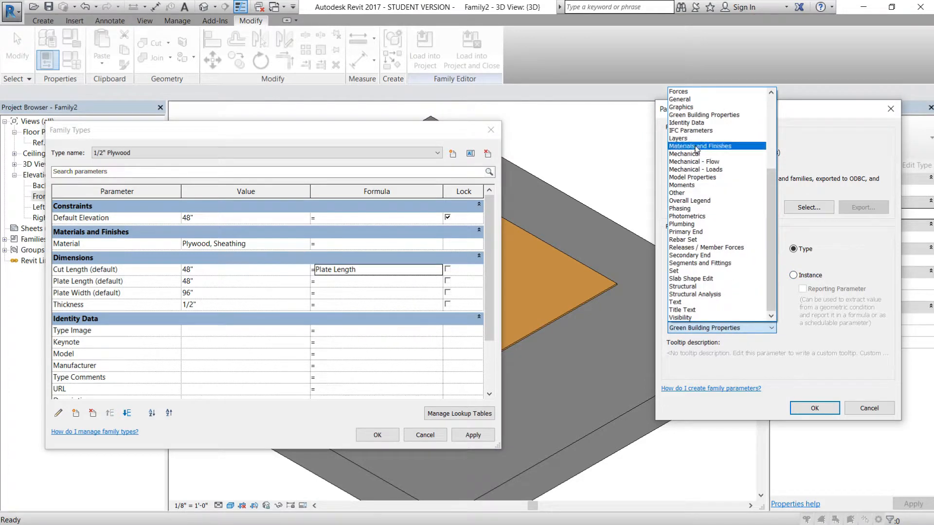
pyautogui.click(700, 122)
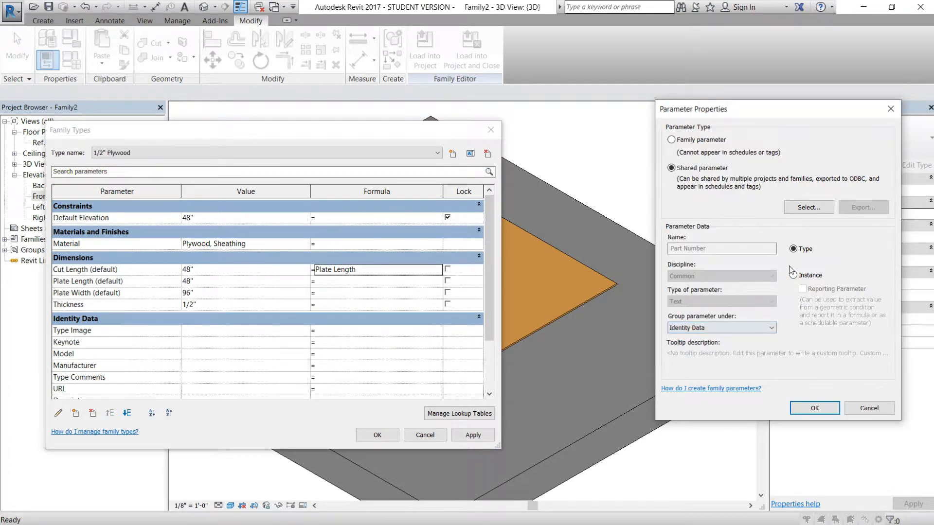
pyautogui.click(815, 409)
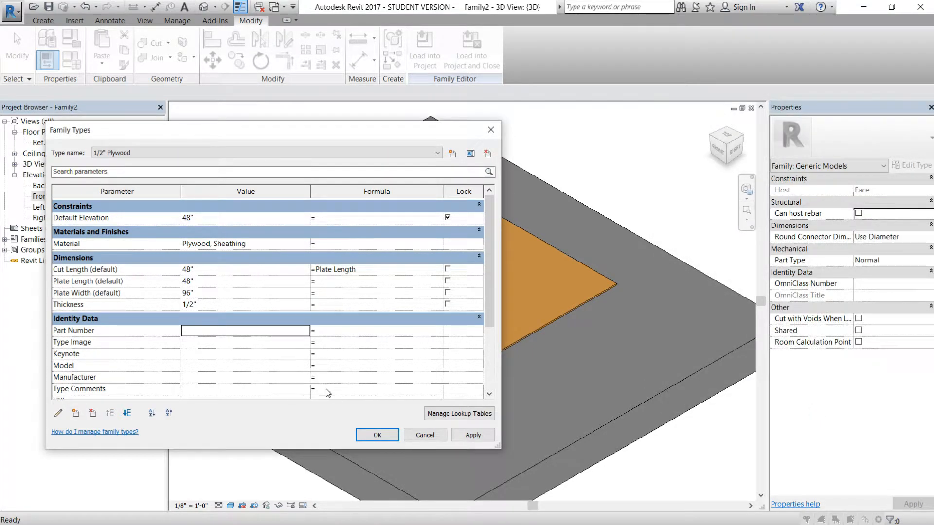
# Step: Enter "- 1/2" Plywoood FR" as the Part Number of the 1/2" Plywood type
pyautogui.scroll(-1, 250, 365)
pyautogui.click(233, 305)
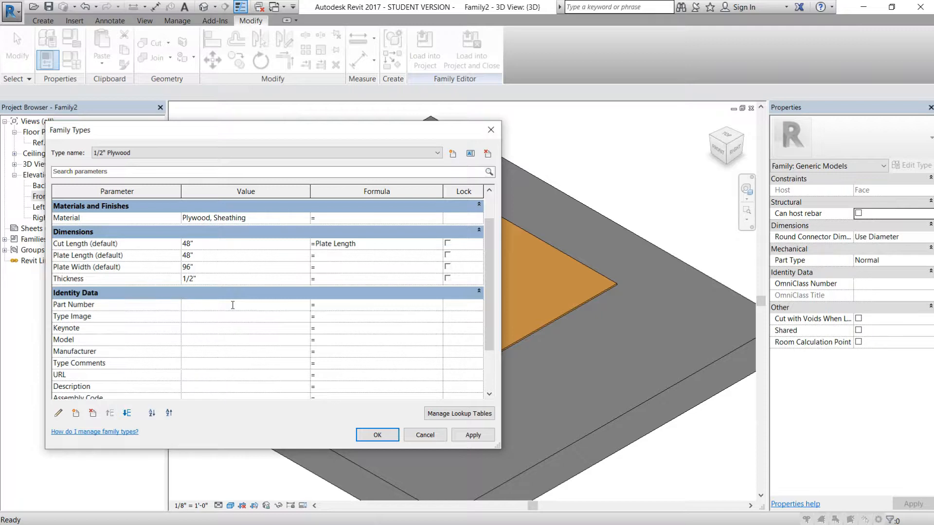
pyautogui.write('-')
pyautogui.write('3/4')
pyautogui.press('BackSpace')
pyautogui.press('BackSpace')
pyautogui.press('BackSpace')
pyautogui.write('1/2" Plywoo')
pyautogui.write('d FR')
# Step: Set the Description of the 1/2" Plywood type to "- 1/2" Plywood FR"
pyautogui.click(205, 387)
pyautogui.scroll(-1, 245, 325)
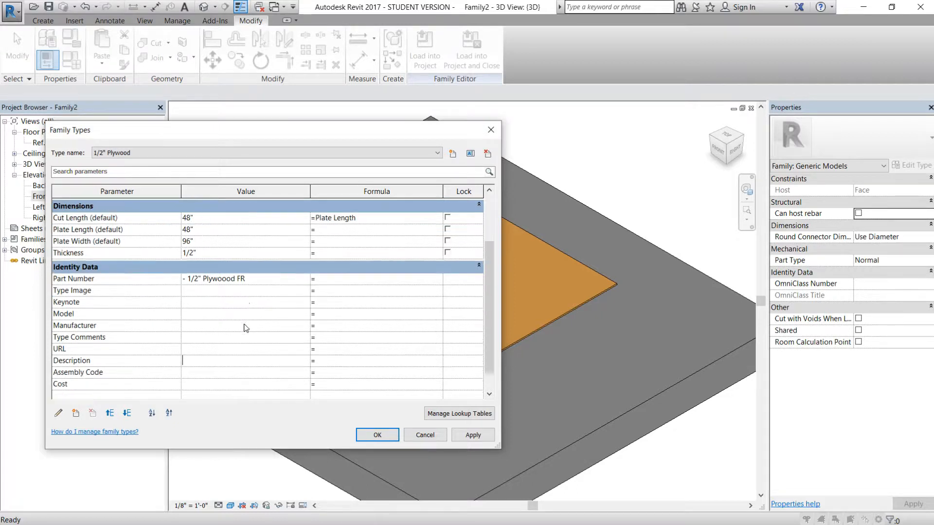
pyautogui.scroll(-1, 245, 330)
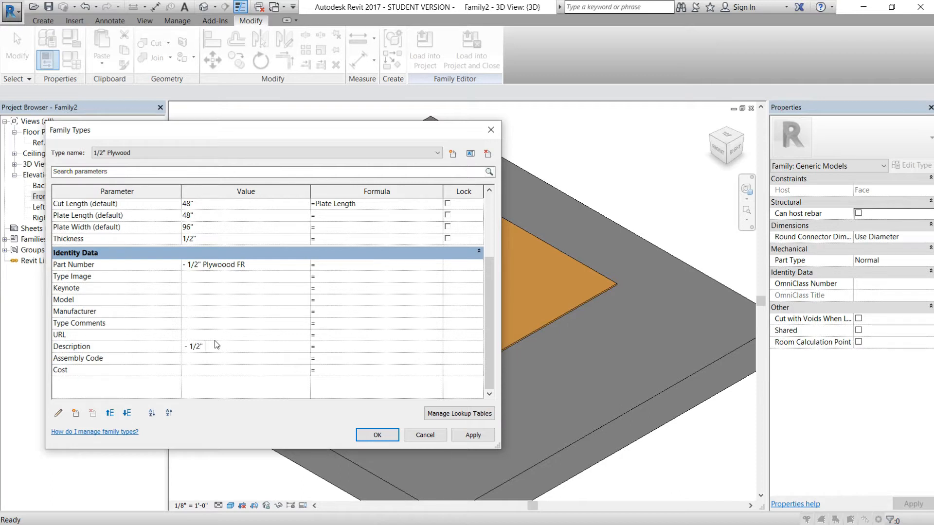
pyautogui.write('Plywoood FR')
pyautogui.press('BackSpace')
pyautogui.press('BackSpace')
pyautogui.write('1/2')
pyautogui.press('BackSpace')
pyautogui.press('BackSpace')
pyautogui.press('BackSpace')
pyautogui.write('FR')
# Step: Replace the Part Number of the 1/2" Plywood type with PLYWOOD BACKING
pyautogui.click(281, 269)
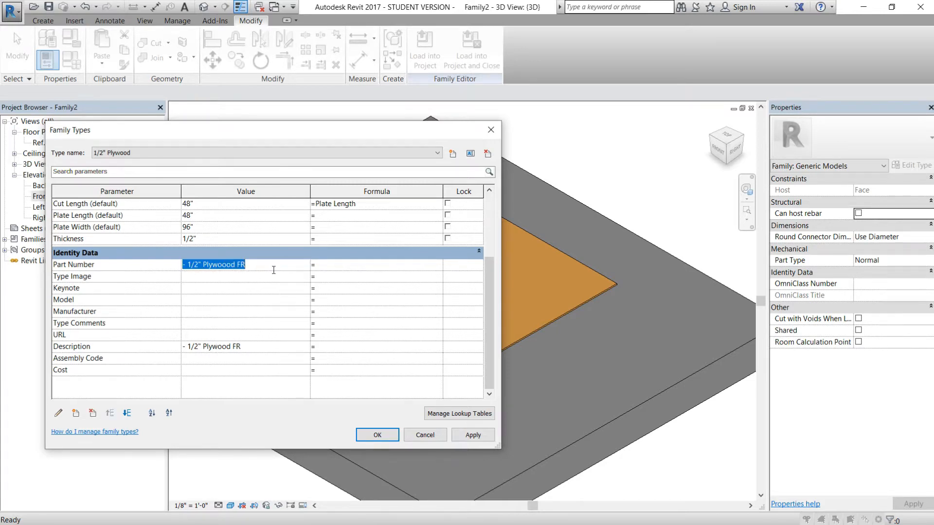
pyautogui.press('BackSpace')
pyautogui.write('Backing')
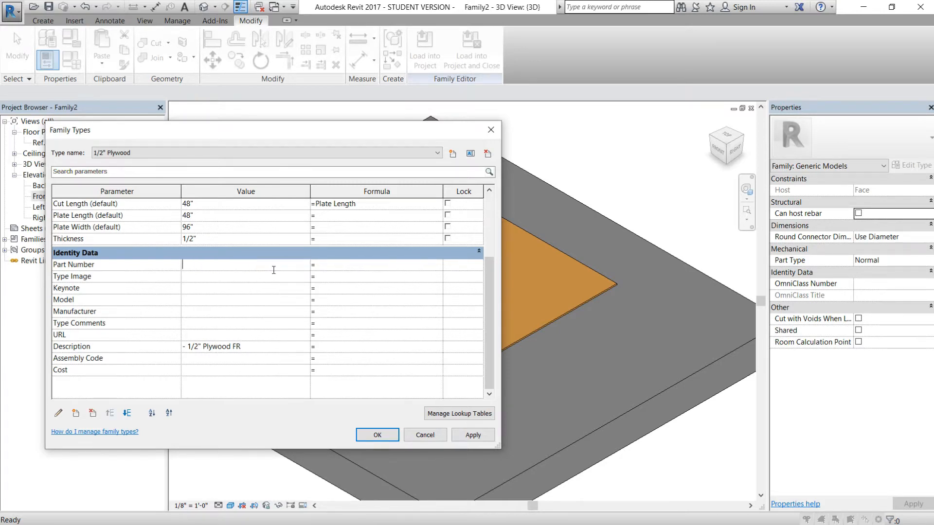
pyautogui.press('BackSpace')
pyautogui.press('BackSpace')
pyautogui.press('BackSpace')
pyautogui.press('BackSpace')
pyautogui.press('BackSpace')
pyautogui.press('BackSpace')
pyautogui.press('BackSpace')
pyautogui.press('BackSpace')
pyautogui.write('PLYWOOD BACKING')
pyautogui.click(263, 291)
pyautogui.click(247, 267)
pyautogui.click(250, 294)
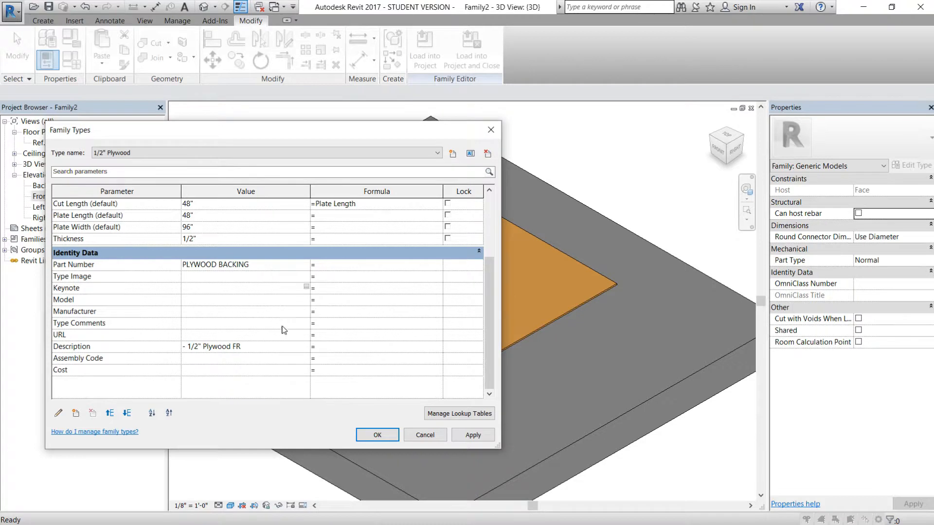
pyautogui.click(252, 314)
# Step: For the 3/4" Plywood type, set the Part Number to PLYWOOD BAKCING and the Description to "- 3/4" Plywood FR"
pyautogui.click(428, 153)
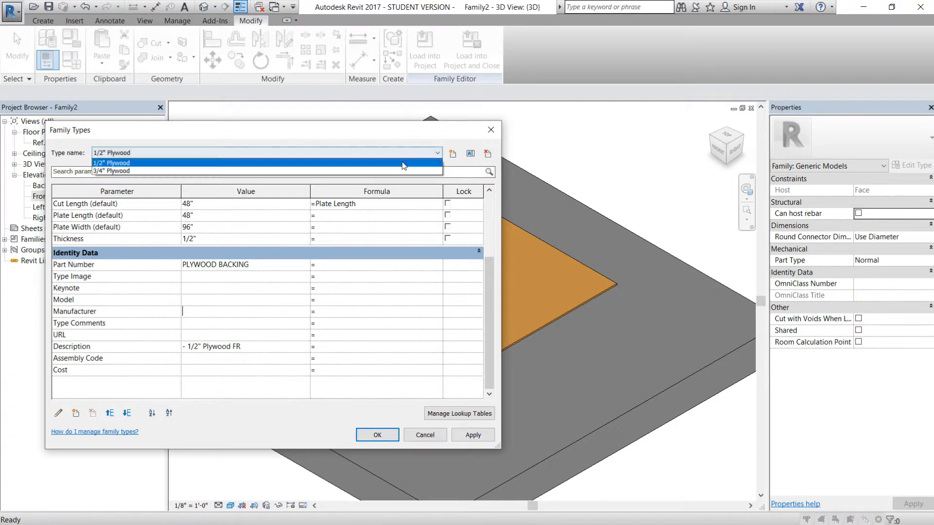
pyautogui.click(211, 171)
pyautogui.click(233, 264)
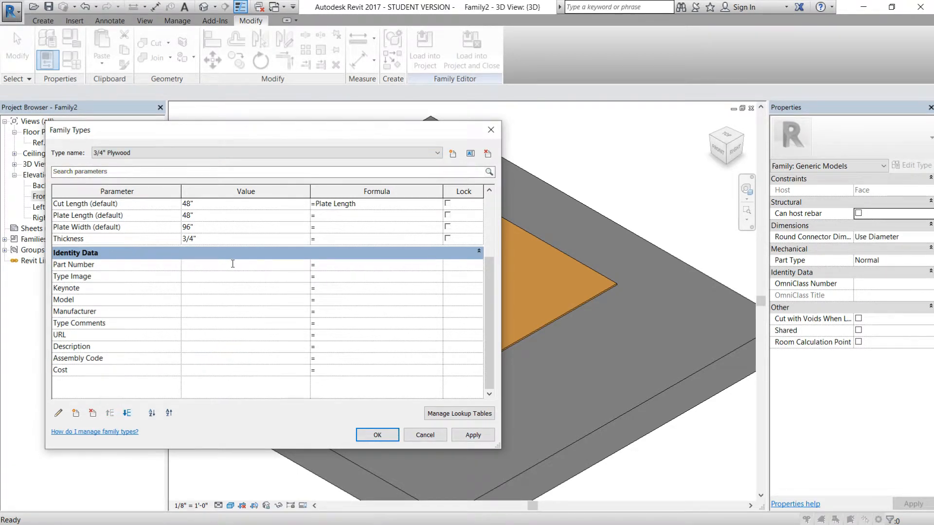
pyautogui.write('PLYWOOD BAKCING')
pyautogui.click(207, 347)
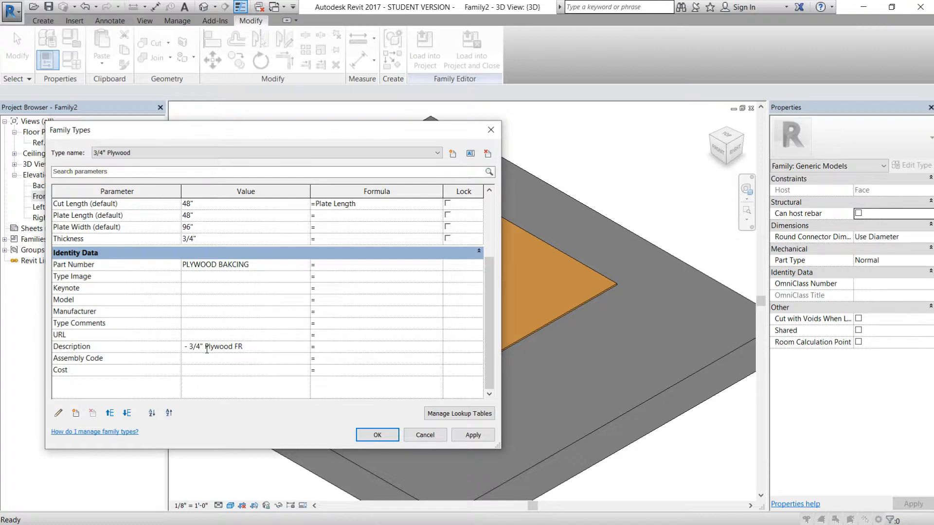
# Step: Create a new family type named 3/4" Fire Rated Plywood
pyautogui.click(452, 154)
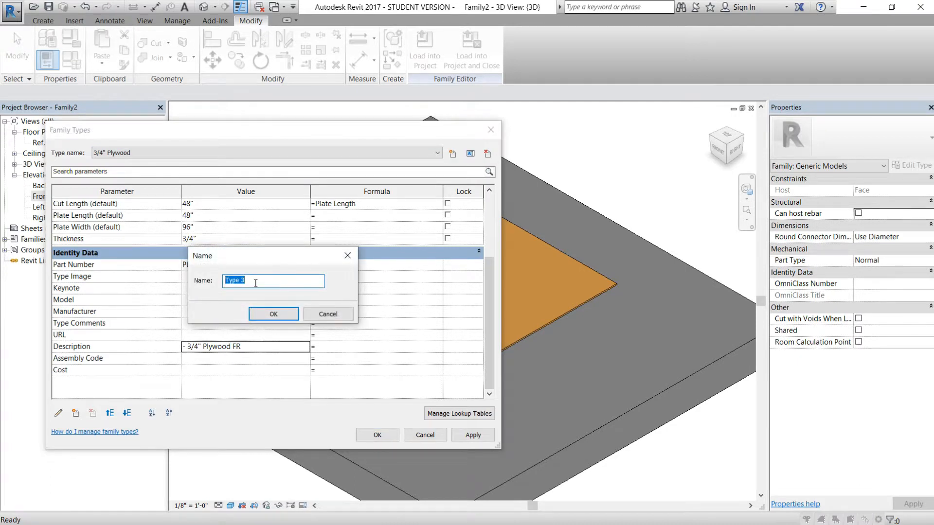
pyautogui.write('3/4" Fire Rated Plywood')
pyautogui.click(294, 320)
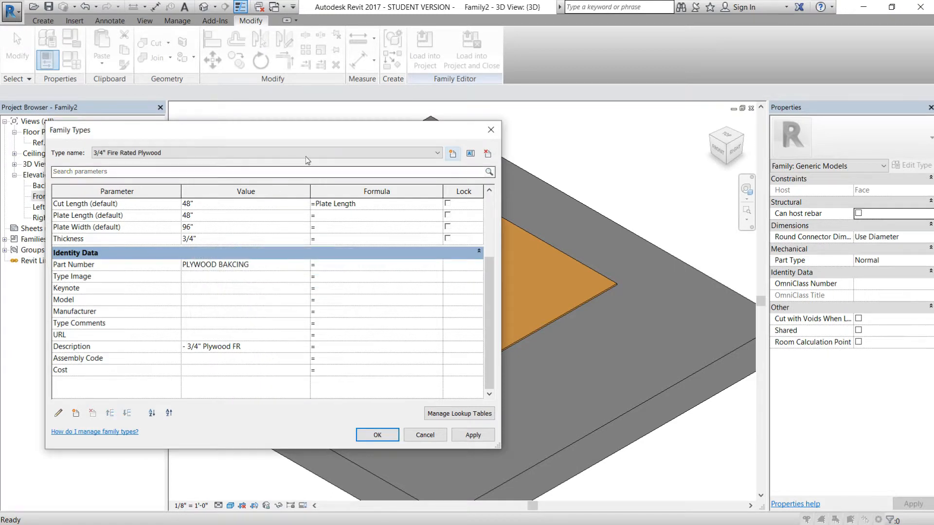
# Step: Edit the Description of the 3/4" Plywood type and apply the family type changes
pyautogui.click(427, 157)
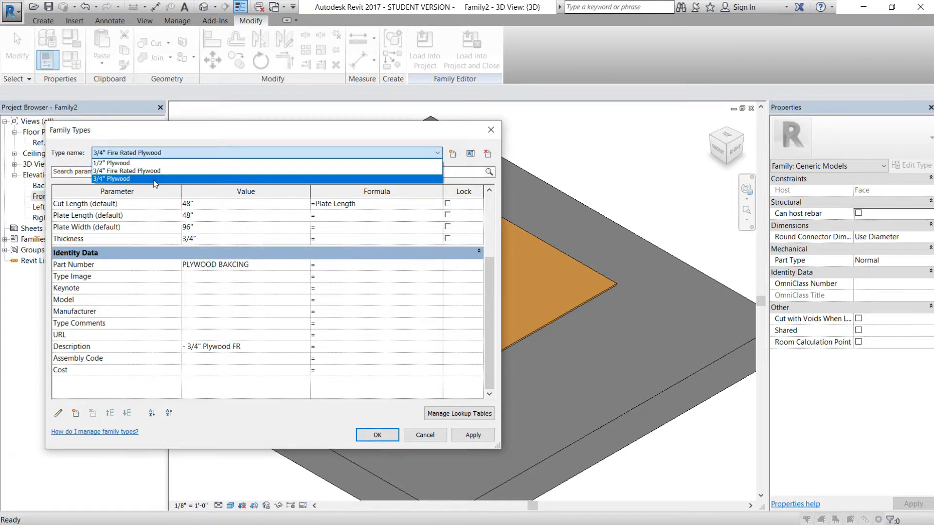
pyautogui.click(408, 177)
pyautogui.click(271, 347)
pyautogui.click(271, 346)
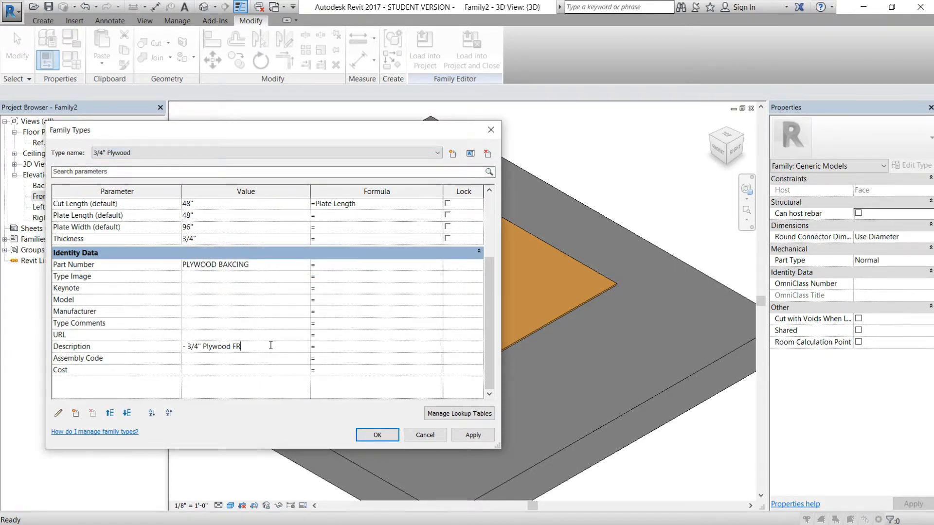
pyautogui.click(473, 435)
pyautogui.click(384, 437)
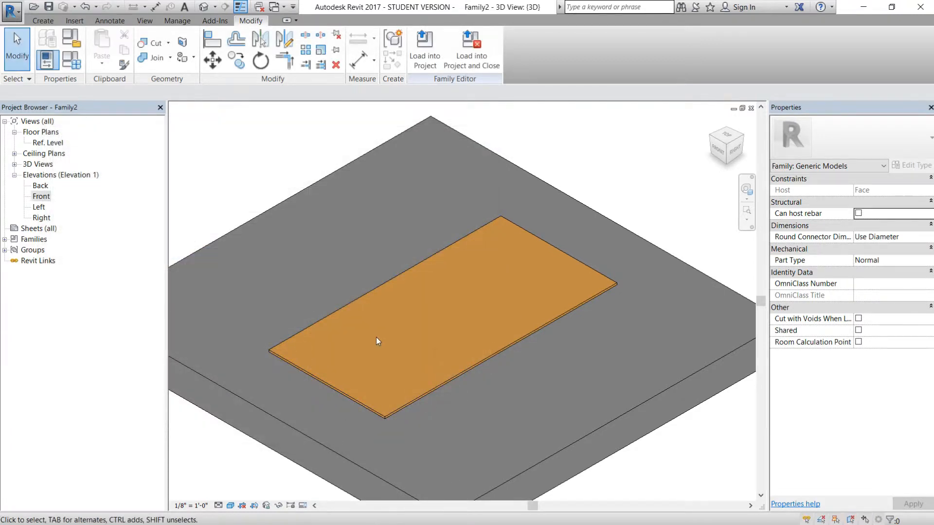
# Step: In the Ref. Level floor plan, move the Right reference plane outward to flex the Plate Length to about 82"
pyautogui.keyDown('shift'); pyautogui.moveTo(376, 338); pyautogui.dragTo(523, 311, button='middle'); pyautogui.keyUp('shift')
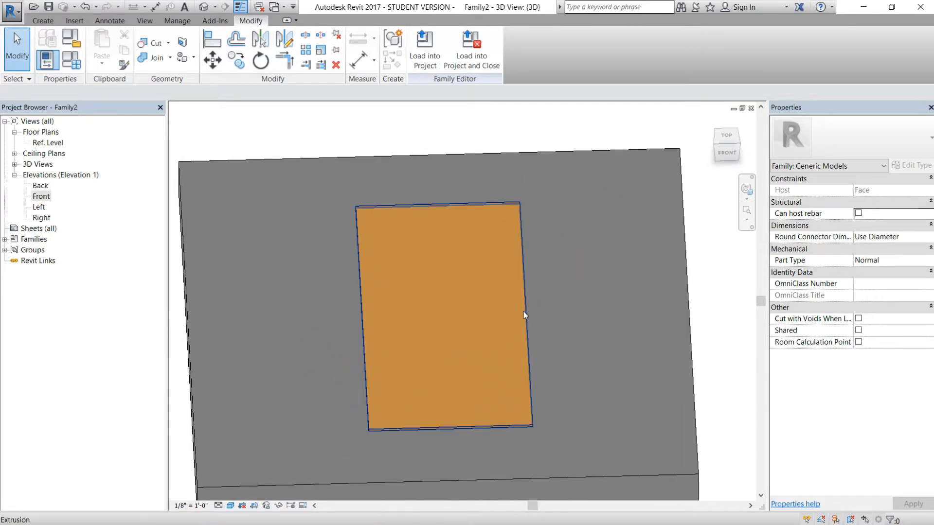
pyautogui.doubleClick(48, 143)
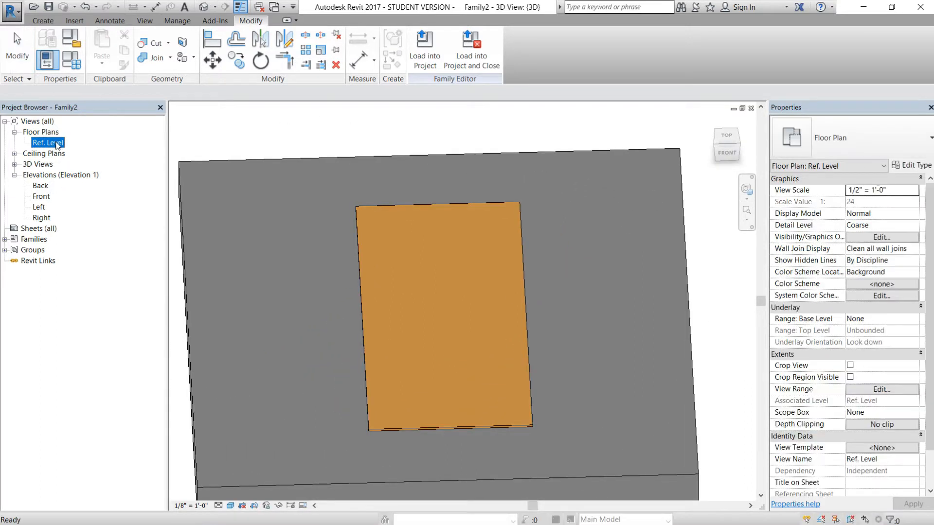
pyautogui.click(458, 185)
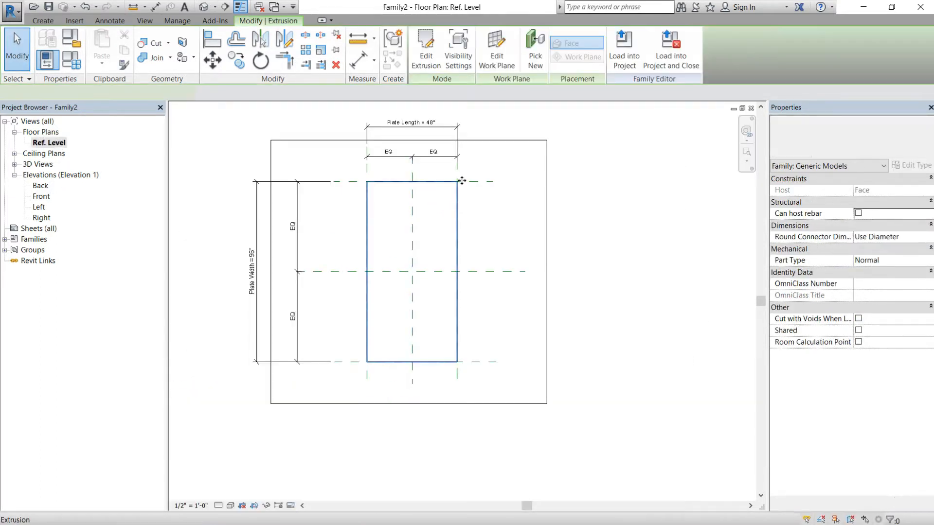
pyautogui.click(501, 268)
pyautogui.click(462, 378)
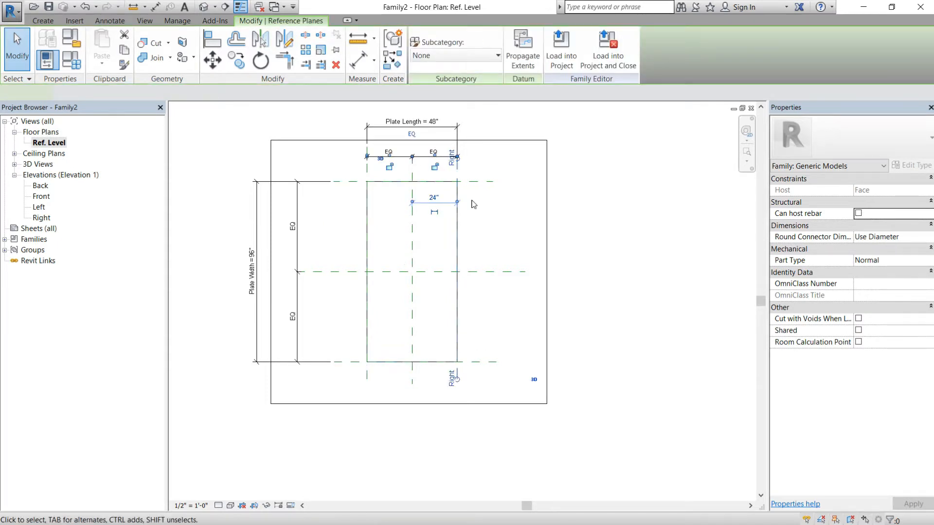
pyautogui.scroll(2, 460, 370)
pyautogui.press('Escape')
pyautogui.click(457, 371)
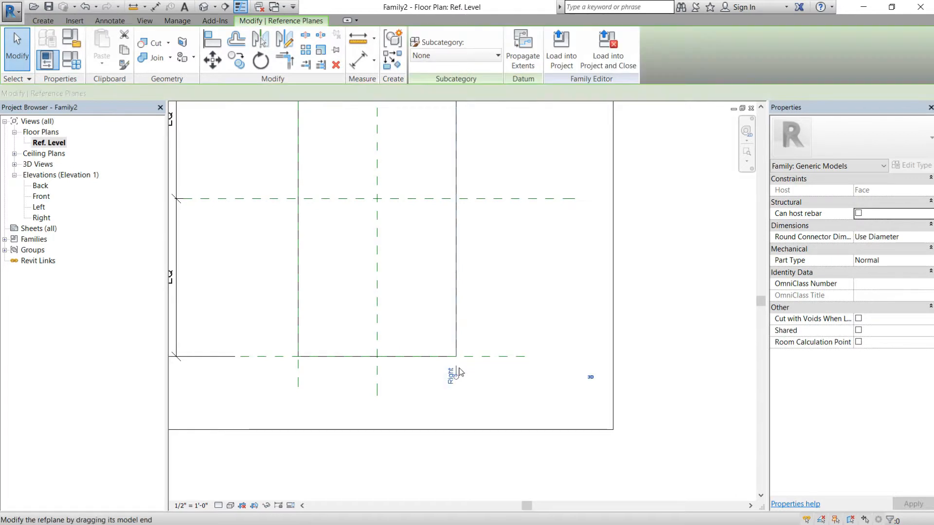
pyautogui.moveTo(457, 371); pyautogui.dragTo(514, 359)
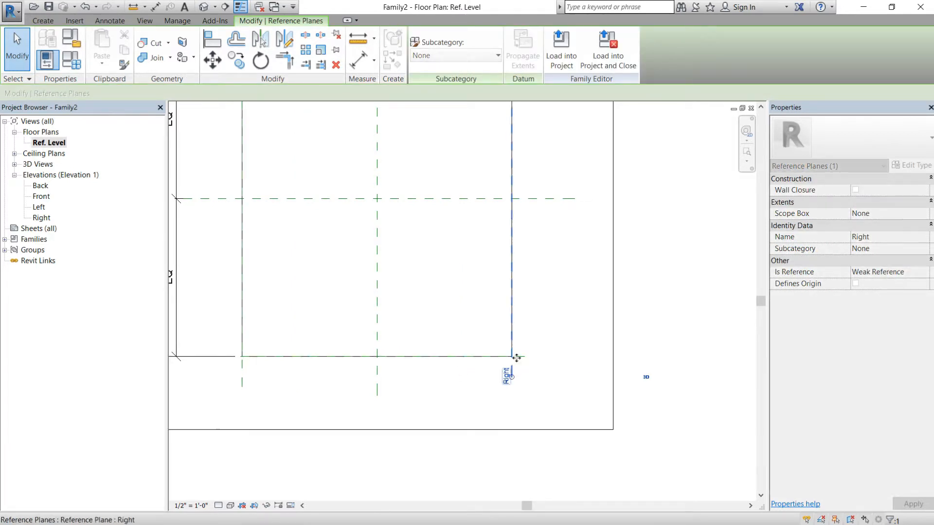
pyautogui.scroll(-3, 514, 360)
pyautogui.scroll(2, 396, 210)
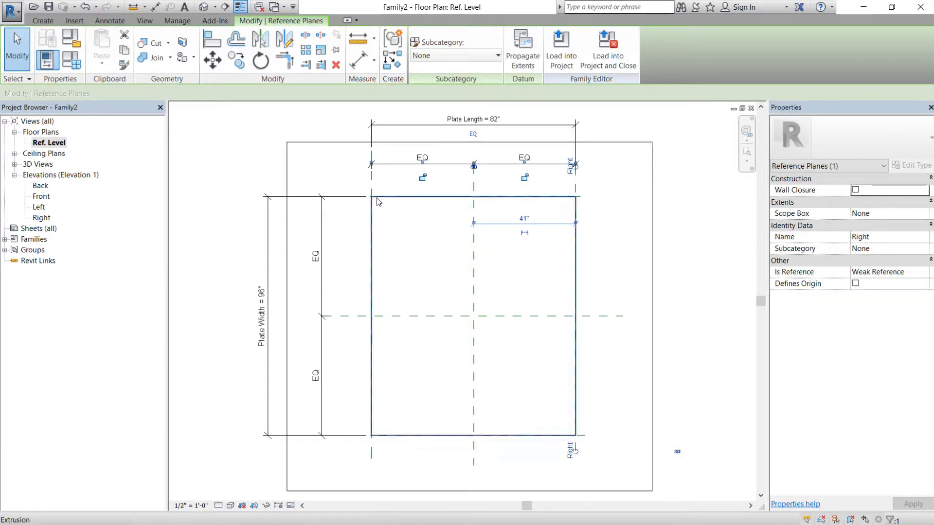
# Step: Flex the plate by setting the Plate Width dimension to 10'
pyautogui.click(254, 301)
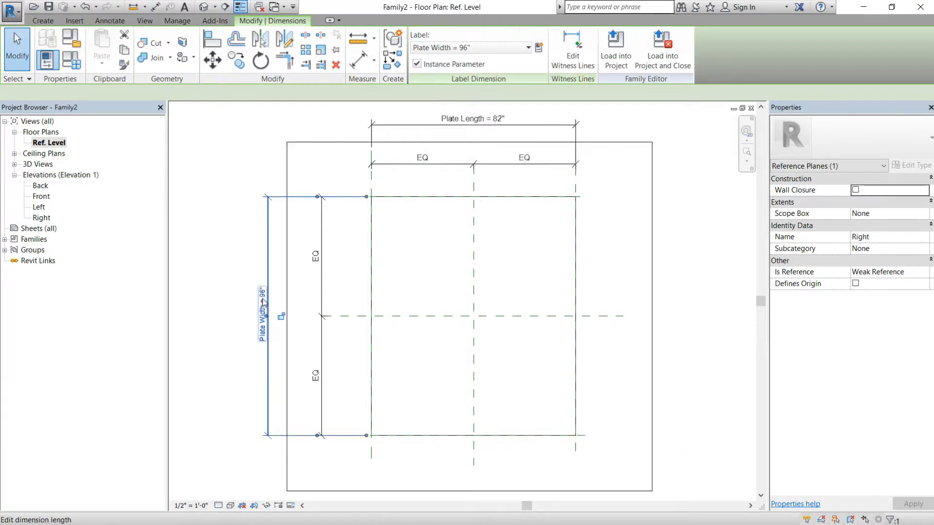
pyautogui.click(264, 302)
pyautogui.write("10'")
pyautogui.press('Return')
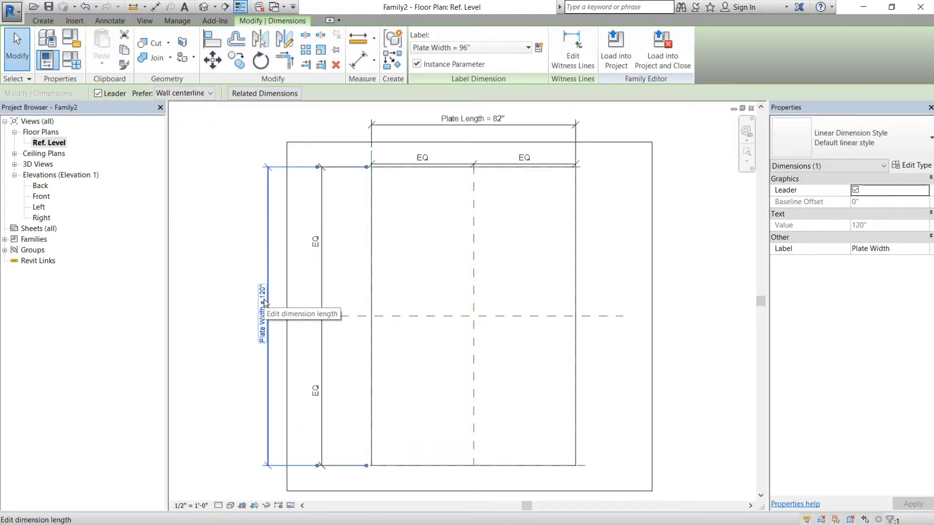
# Step: Try a Plate Width of 8" and correct it to 8'
pyautogui.click(265, 309)
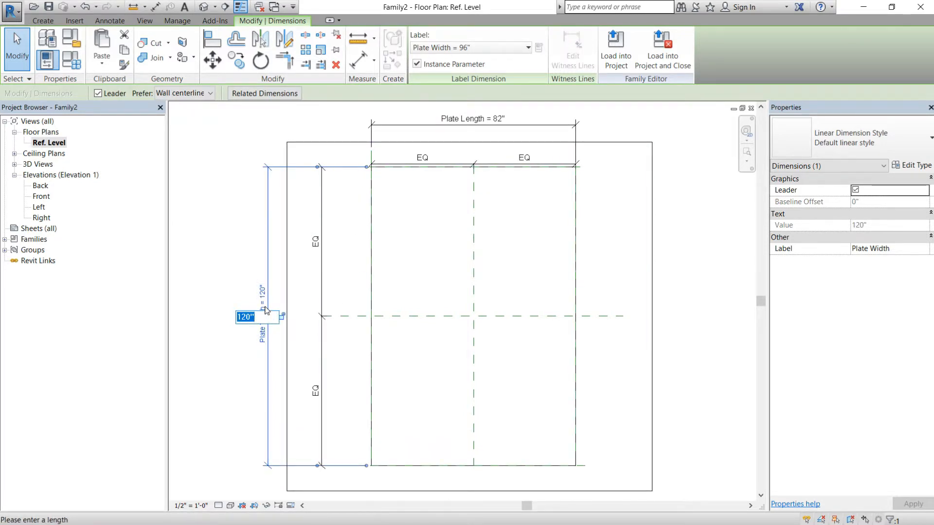
pyautogui.write('8"')
pyautogui.press('Return')
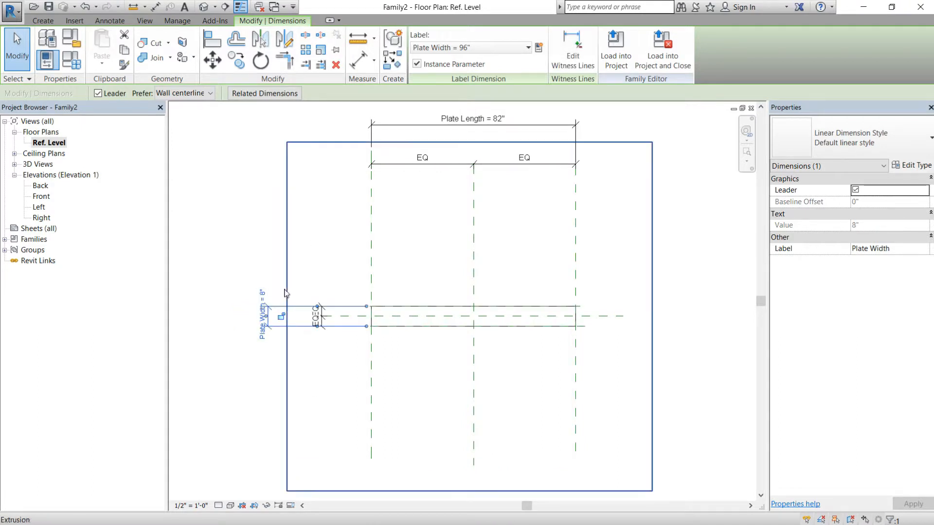
pyautogui.click(262, 301)
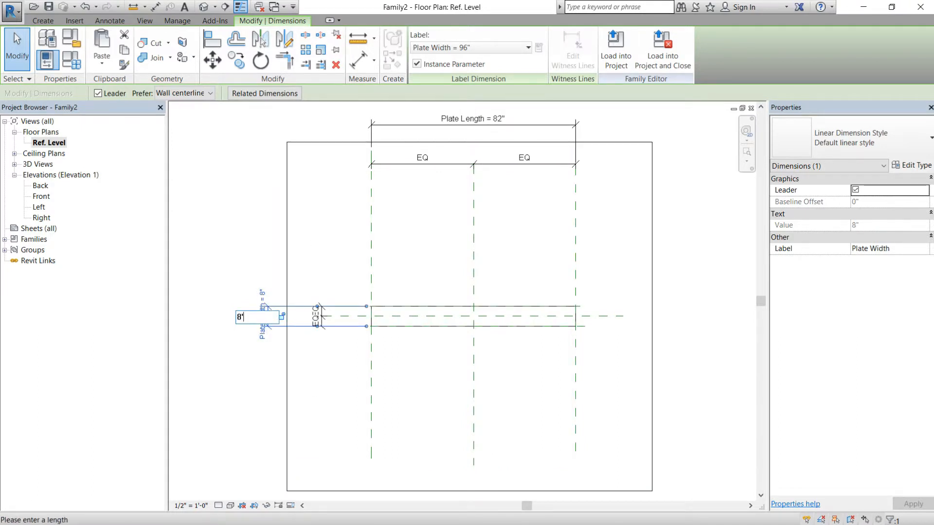
pyautogui.write("8'")
pyautogui.press('Return')
# Step: Flex the plate by setting the Plate Length dimension to 24"
pyautogui.click(475, 121)
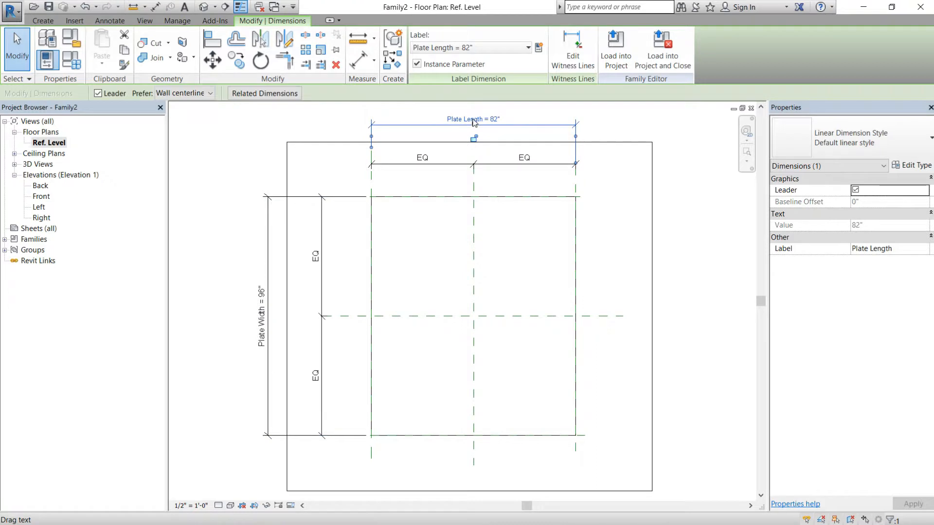
pyautogui.click(474, 120)
pyautogui.write('24')
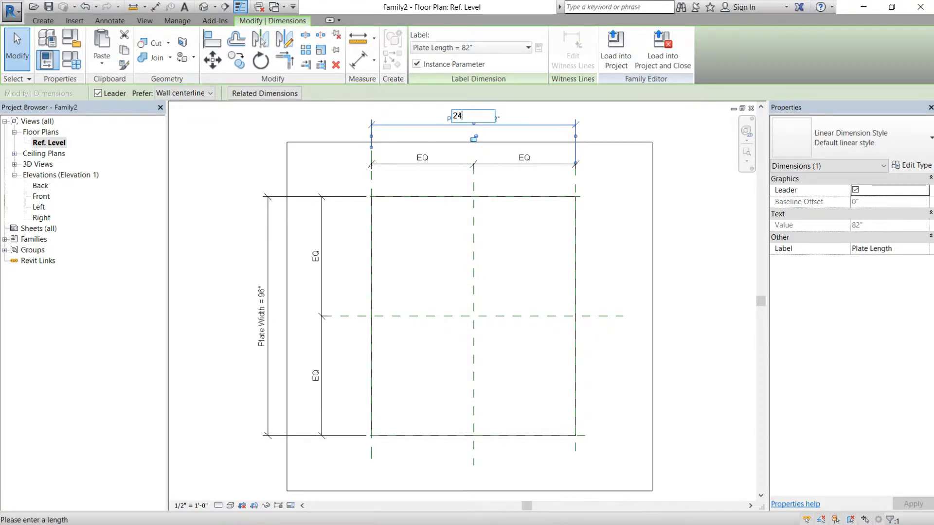
pyautogui.press('Return')
pyautogui.click(562, 205)
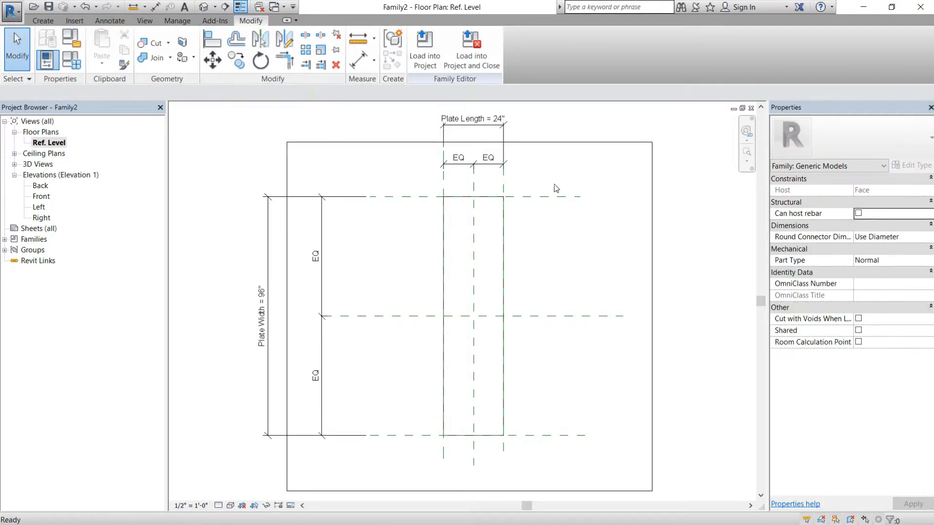
# Step: Set the Plate Length dimension to 48"
pyautogui.click(497, 117)
pyautogui.click(495, 119)
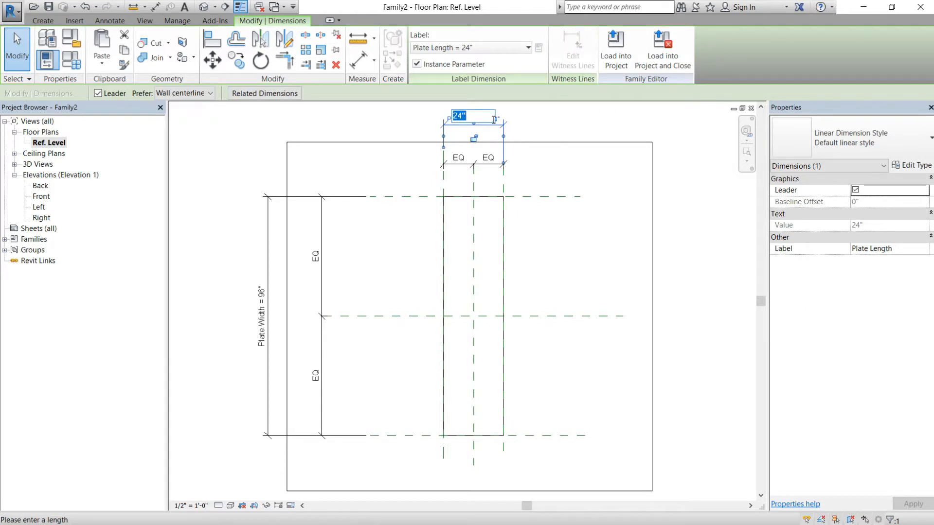
pyautogui.press('Return')
pyautogui.press('Escape')
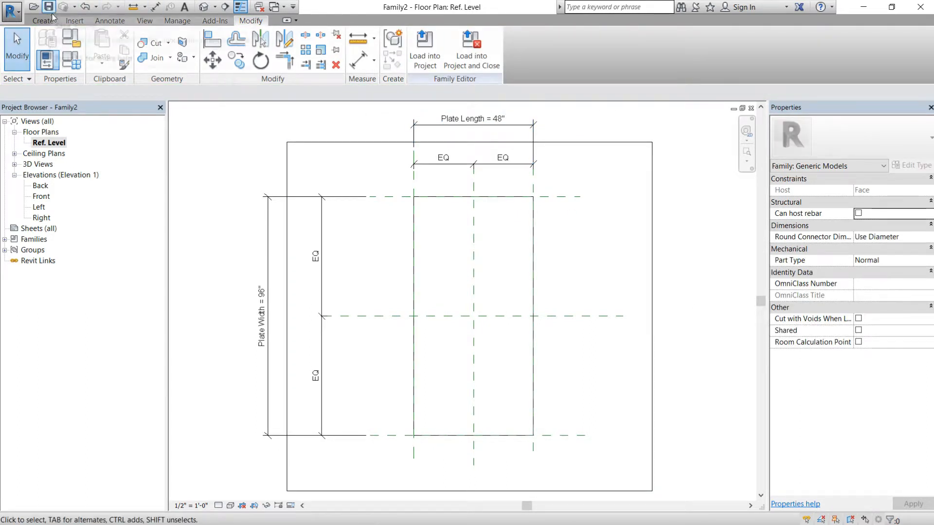
# Step: Save the family as Plywood Backing in the Steel folder, accepting the file save options
pyautogui.click(12, 10)
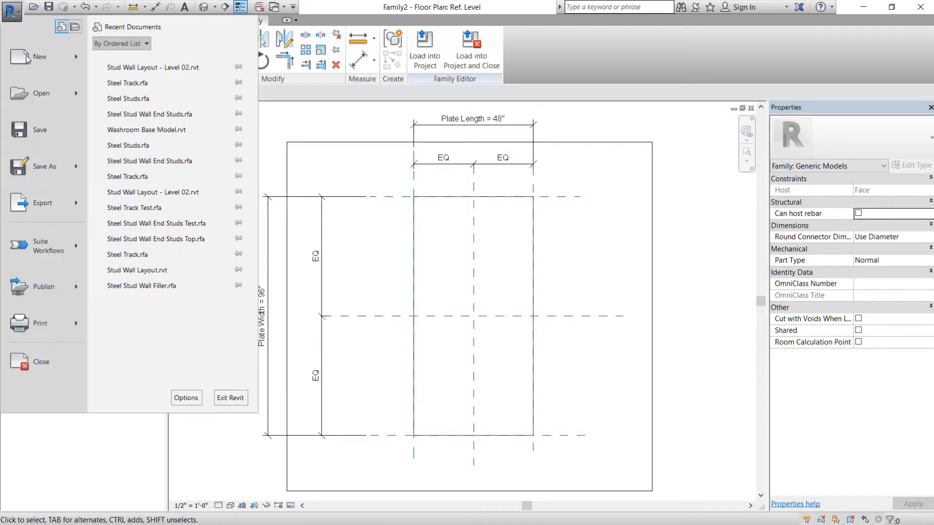
pyautogui.moveTo(69, 171)
pyautogui.click(146, 122)
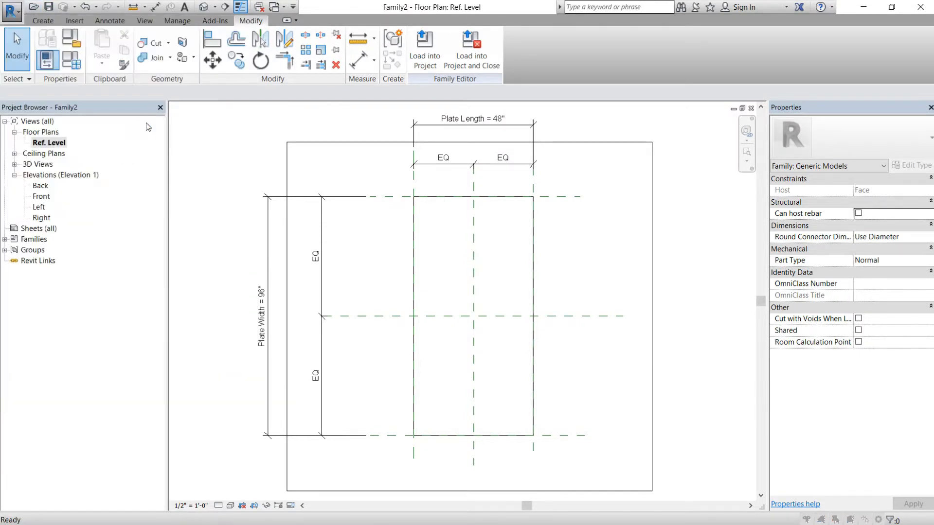
pyautogui.press('BackSpace')
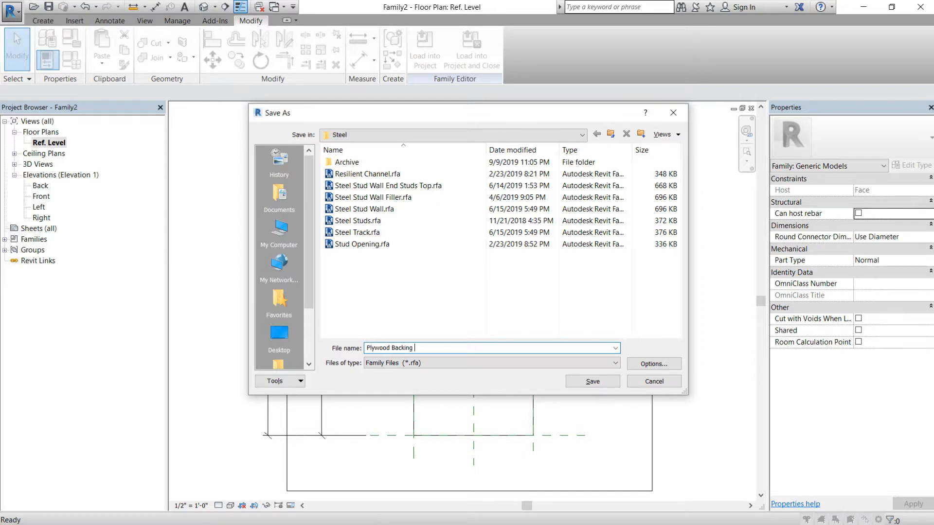
pyautogui.click(653, 364)
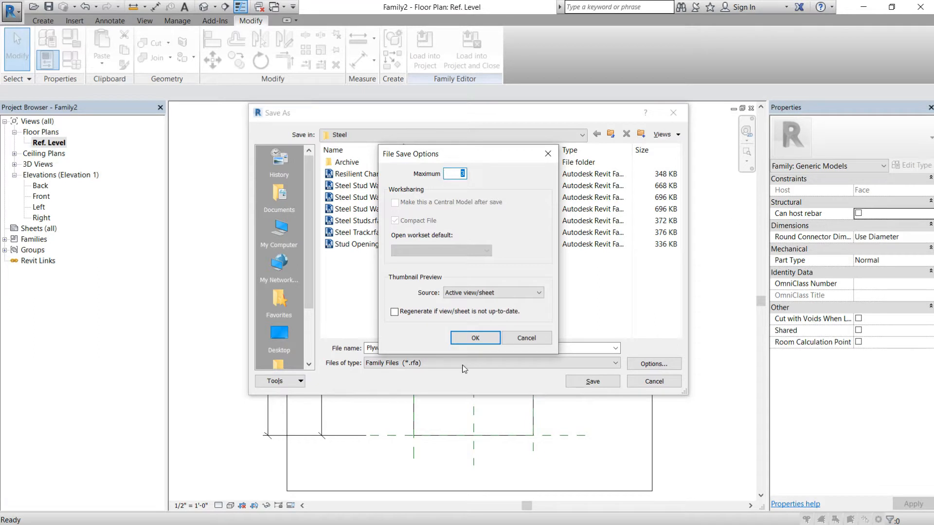
pyautogui.click(468, 338)
pyautogui.click(592, 386)
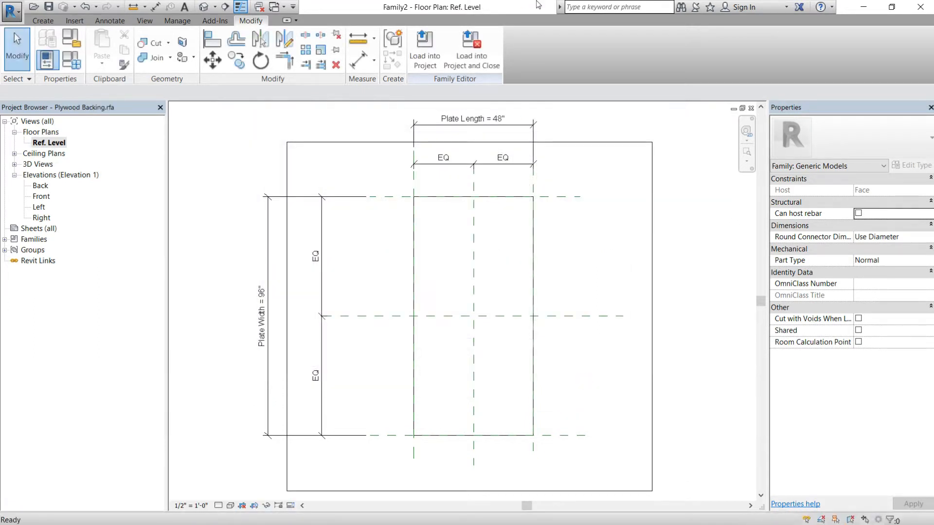
# Step: Load the family into the Stud Wall Layout - Level 02 project, close it, and preview vertical-face placement along the vertical grid line
pyautogui.click(485, 62)
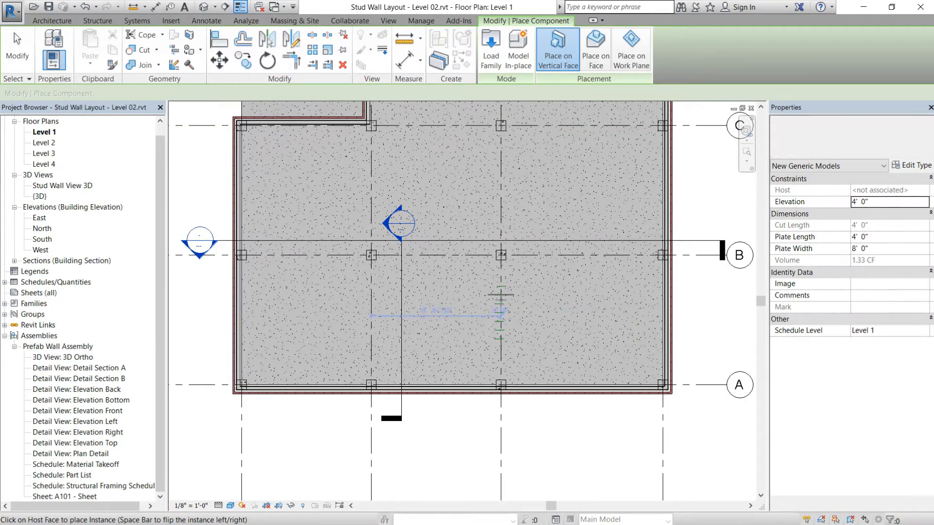
pyautogui.scroll(5, 501, 300)
pyautogui.scroll(1, 501, 300)
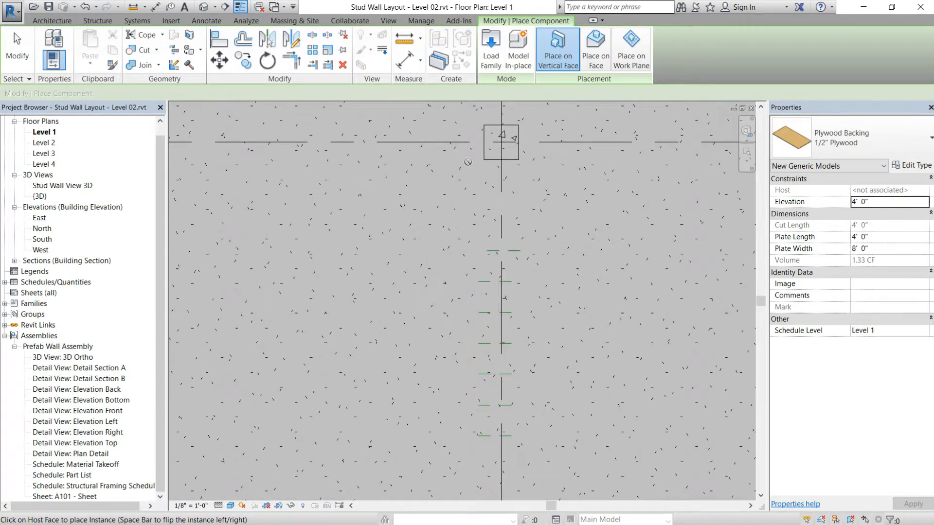
pyautogui.scroll(4, 431, 145)
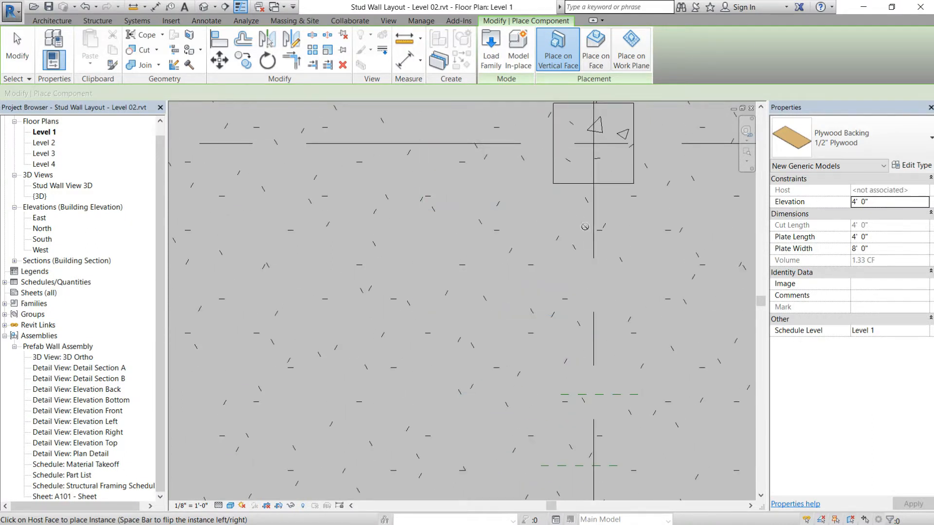
pyautogui.moveTo(584, 339); pyautogui.dragTo(501, 194, button='middle')
pyautogui.scroll(-2, 496, 234)
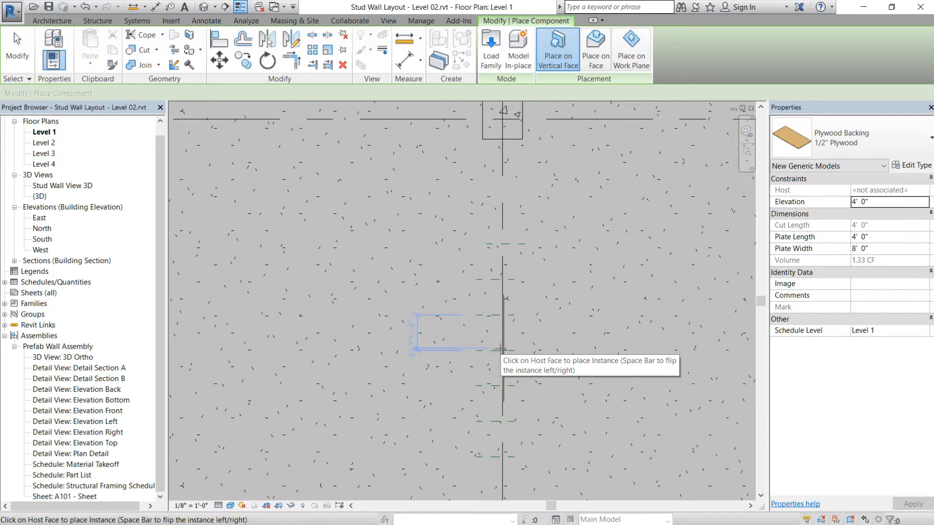
pyautogui.scroll(2, 500, 411)
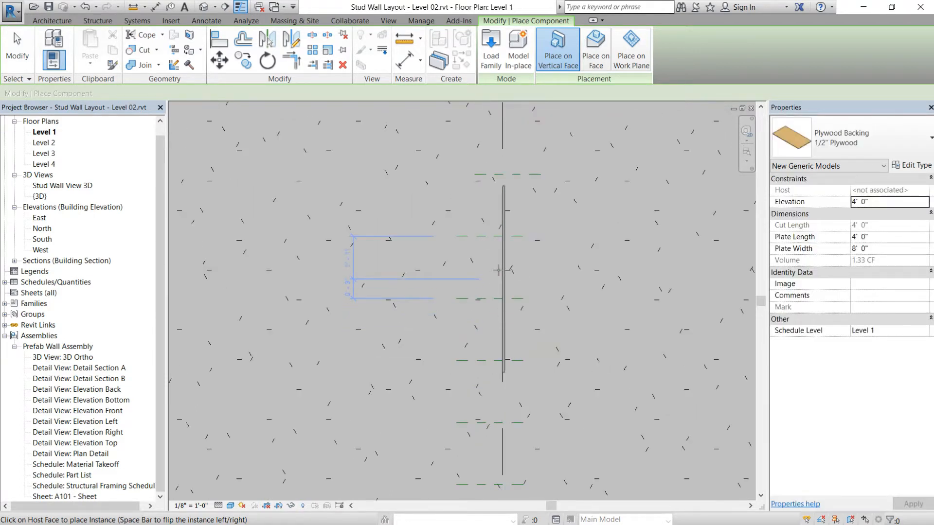
pyautogui.scroll(-2, 446, 341)
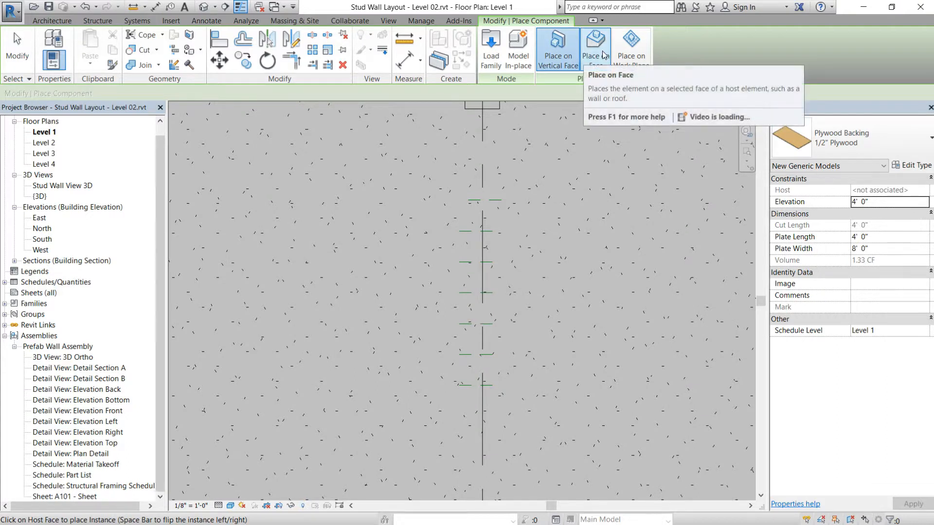
# Step: Place a trial 1/2" Plywood backing panel on the Level 1 work plane beside the reference planes and delete it
pyautogui.click(637, 57)
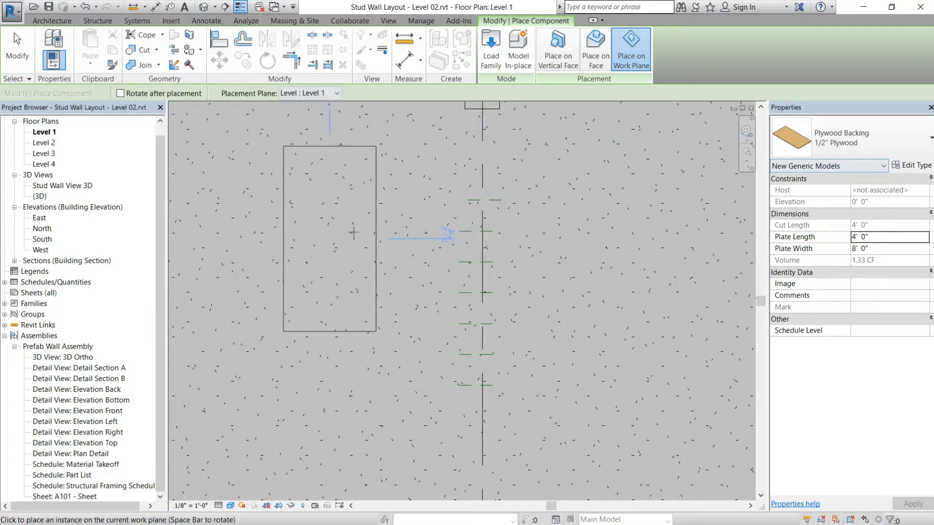
pyautogui.click(385, 278)
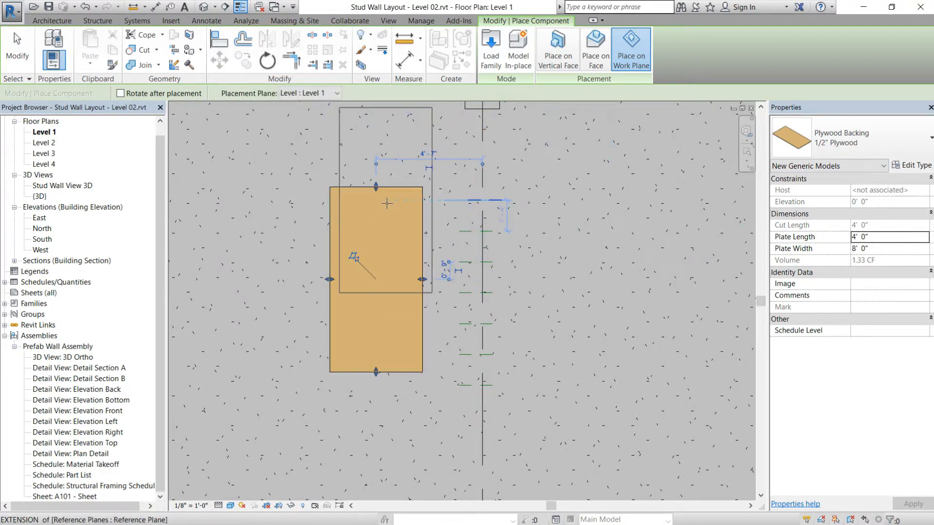
pyautogui.press('Escape')
pyautogui.press('Escape')
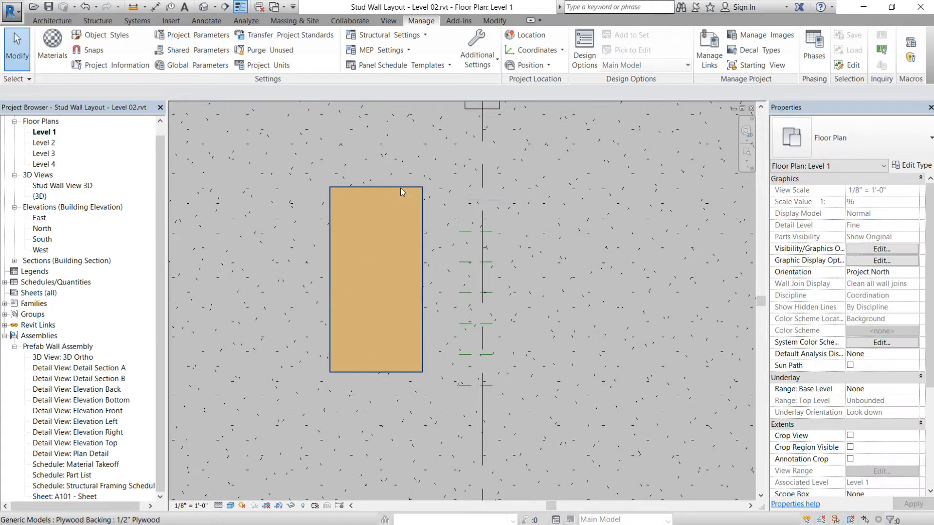
pyautogui.click(400, 188)
pyautogui.press('Delete')
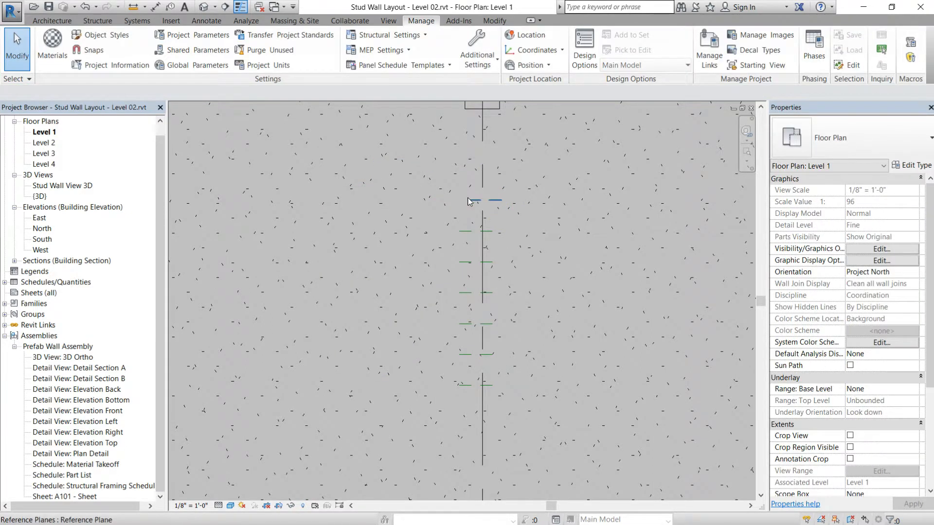
pyautogui.moveTo(463, 193); pyautogui.dragTo(439, 333, button='middle')
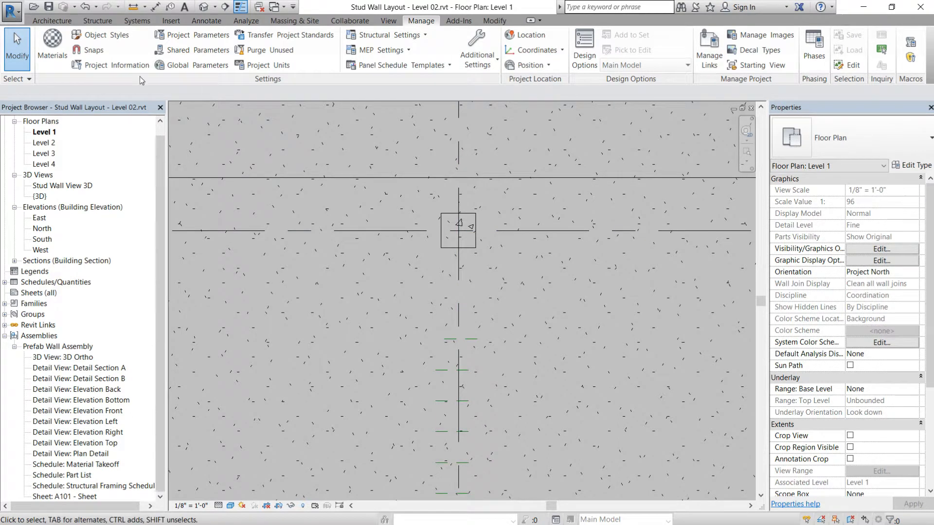
pyautogui.click(52, 20)
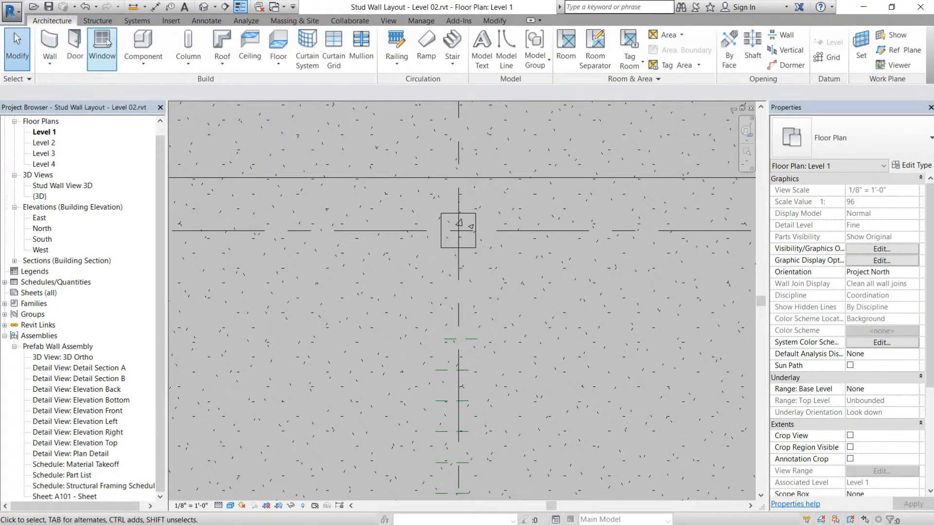
pyautogui.click(142, 42)
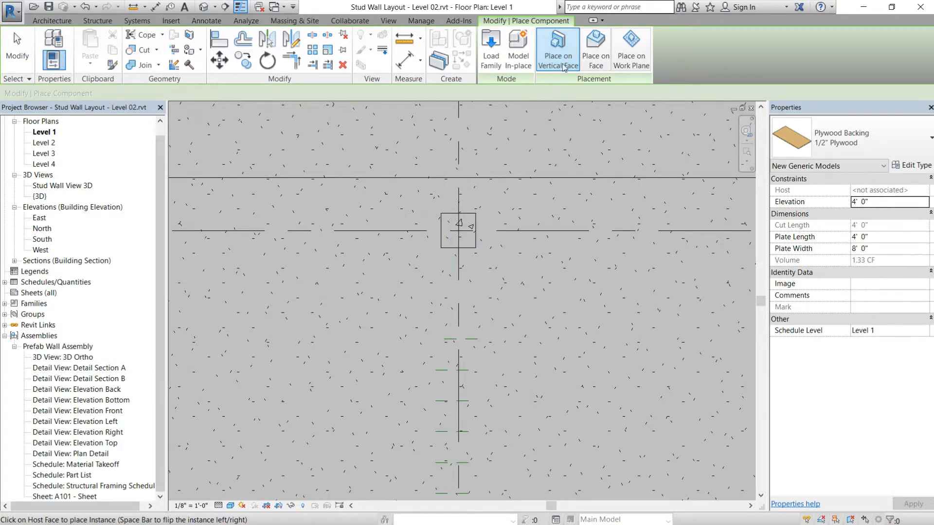
pyautogui.click(632, 48)
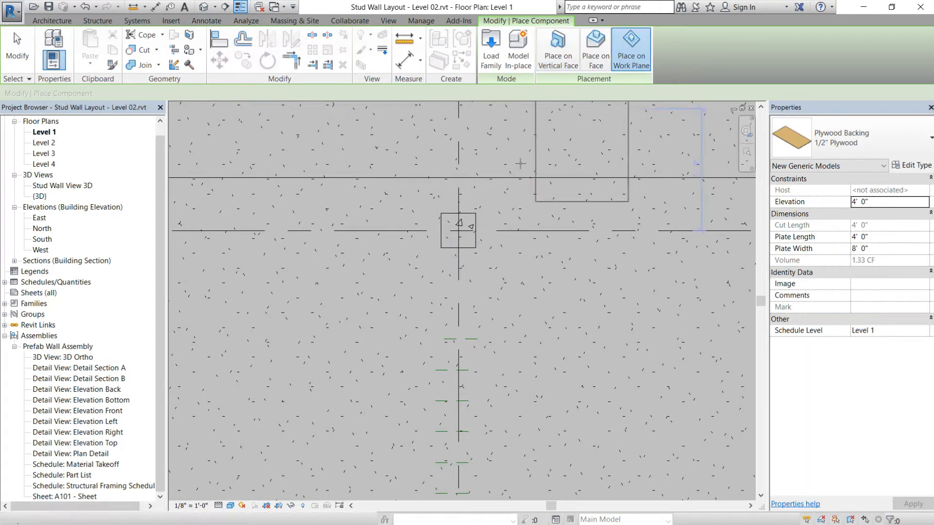
pyautogui.click(596, 49)
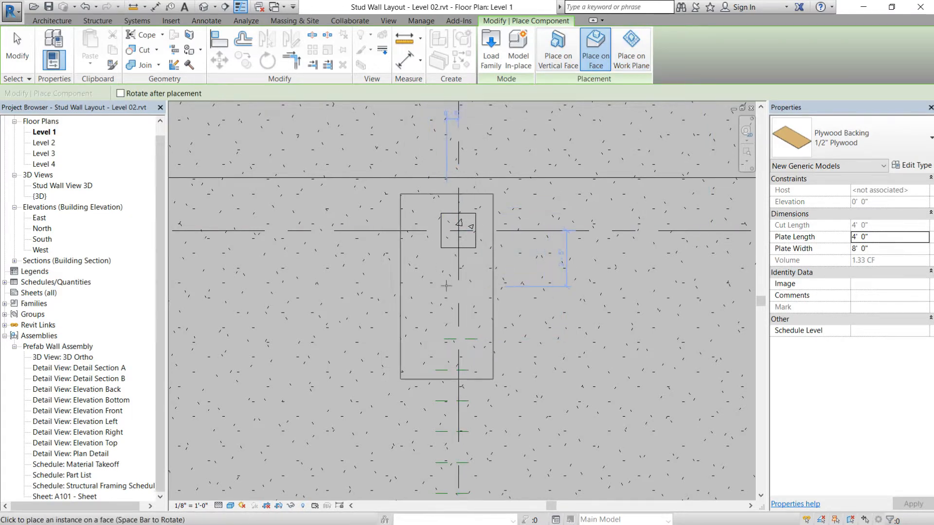
pyautogui.moveTo(389, 340); pyautogui.dragTo(442, 251, button='middle')
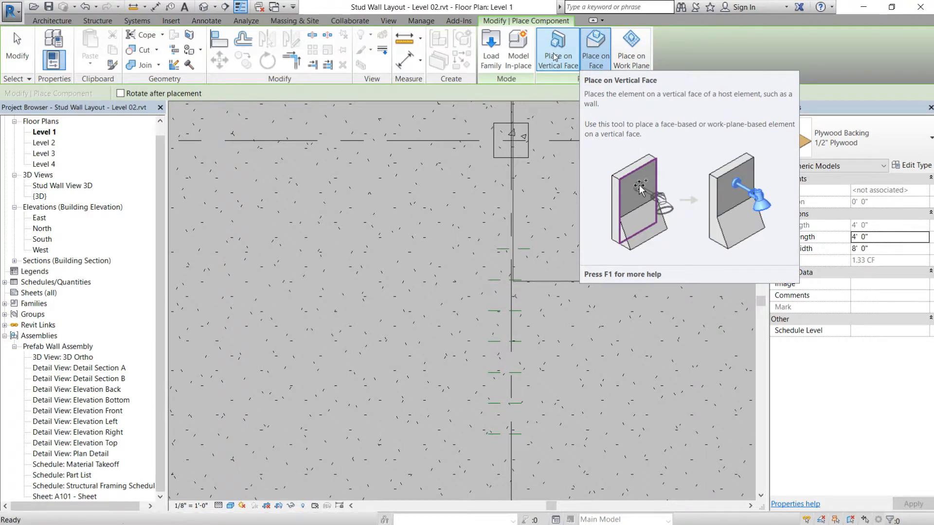
pyautogui.press('Escape')
pyautogui.press('Escape')
# Step: Open the Level 2 floor plan and go to Section 3, which looks onto the stud wall
pyautogui.scroll(-3, 413, 321)
pyautogui.moveTo(423, 308); pyautogui.dragTo(413, 261, button='middle')
pyautogui.moveTo(229, 244); pyautogui.dragTo(238, 324, button='middle')
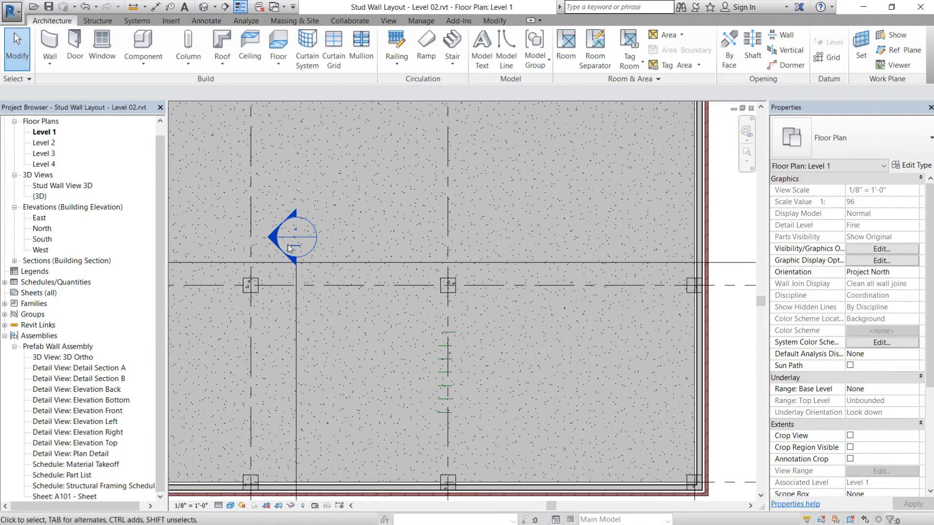
pyautogui.doubleClick(53, 144)
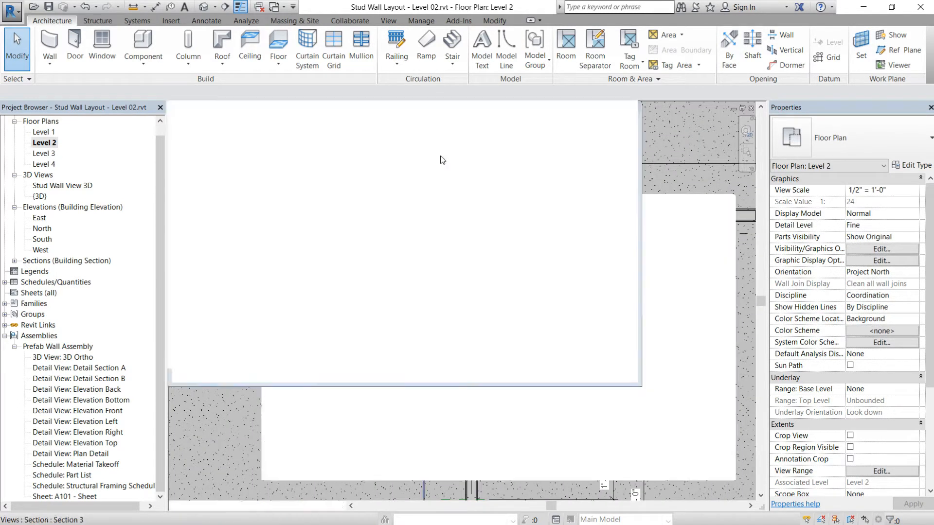
pyautogui.doubleClick(442, 160)
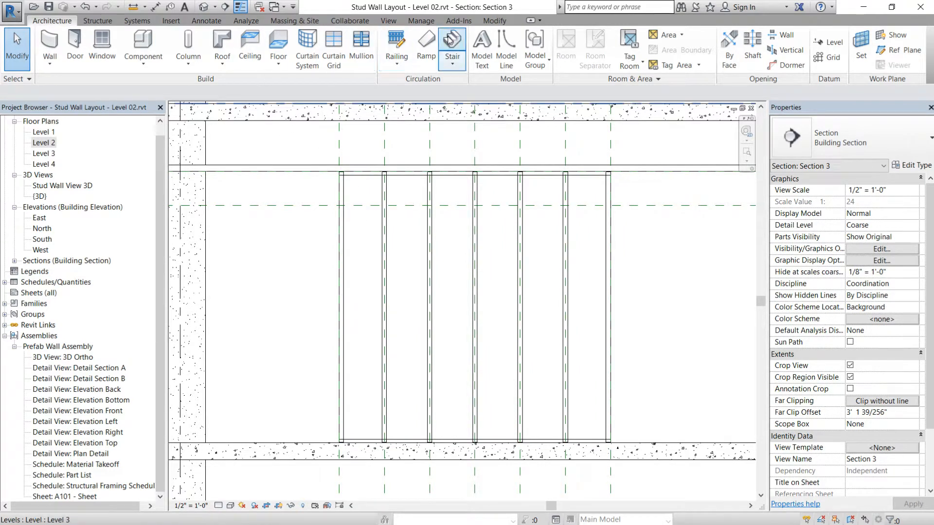
# Step: Place a 1/2" Plywood Backing component on the face of the middle steel stud in Section 3
pyautogui.click(143, 45)
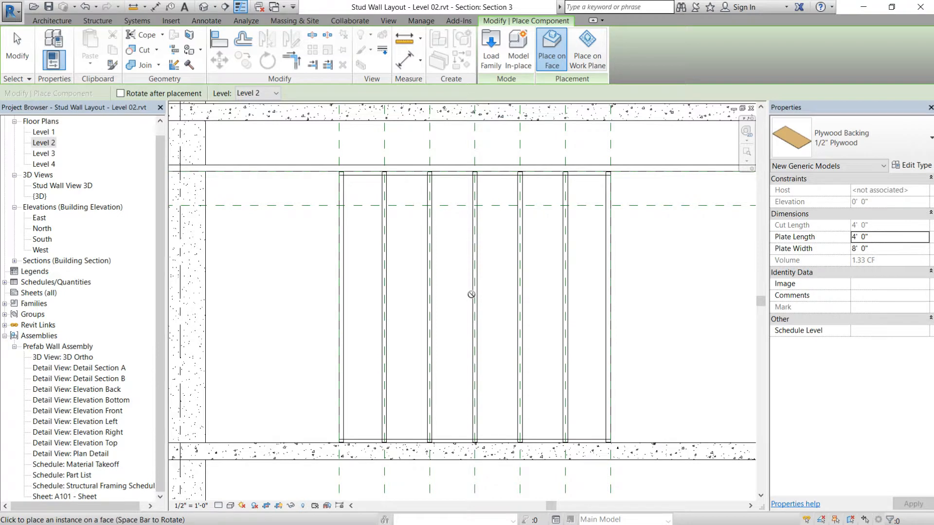
pyautogui.scroll(5, 474, 303)
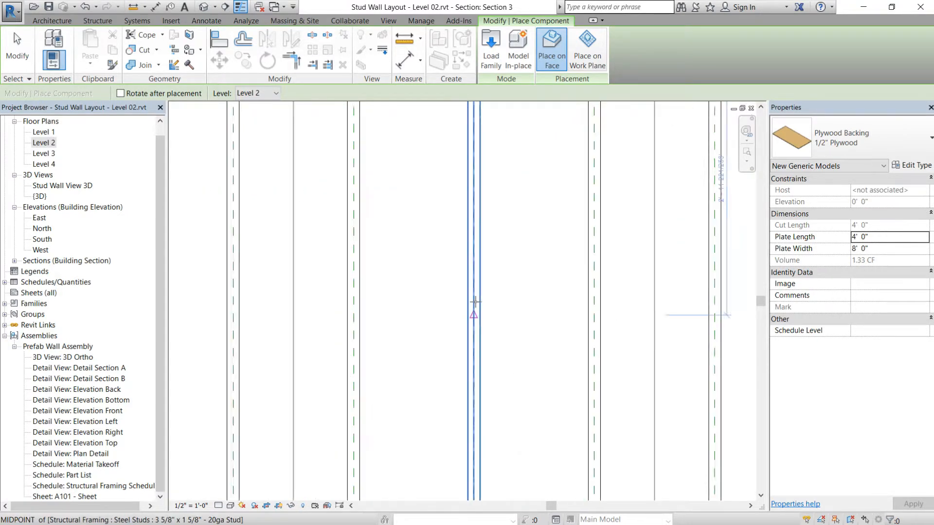
pyautogui.scroll(-5, 481, 286)
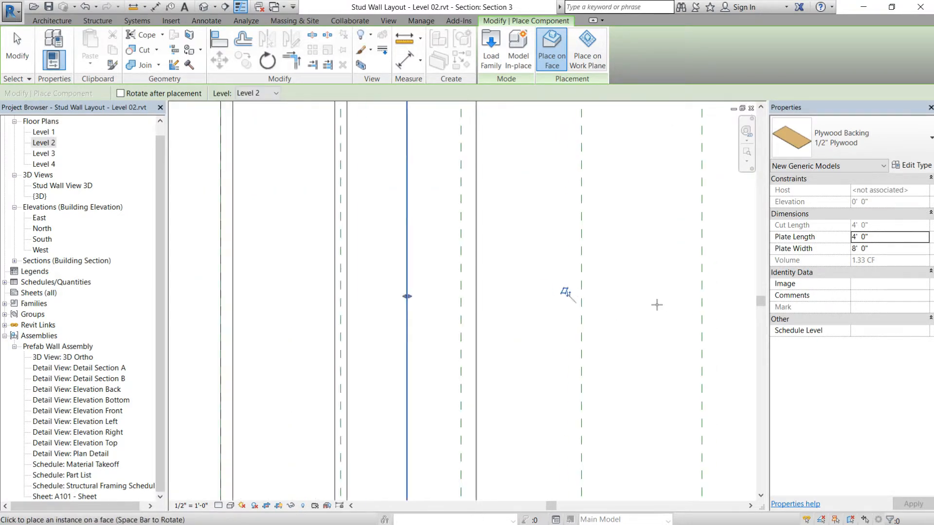
pyautogui.press('Escape')
pyautogui.press('Escape')
# Step: Shorten the plywood panel by stretching its edges, keeping its upper edge just below the horizontal reference plane
pyautogui.click(440, 148)
pyautogui.moveTo(452, 139); pyautogui.dragTo(457, 202)
pyautogui.moveTo(562, 430); pyautogui.dragTo(545, 289, button='middle')
pyautogui.scroll(-2, 545, 289)
pyautogui.moveTo(461, 390); pyautogui.dragTo(497, 288)
pyautogui.moveTo(552, 214)
pyautogui.mouseDown()
pyautogui.moveTo(564, 214)
pyautogui.moveTo(550, 216)
pyautogui.mouseUp()
pyautogui.moveTo(587, 242); pyautogui.dragTo(542, 288, button='middle')
pyautogui.scroll(2, 542, 288)
pyautogui.click(542, 288)
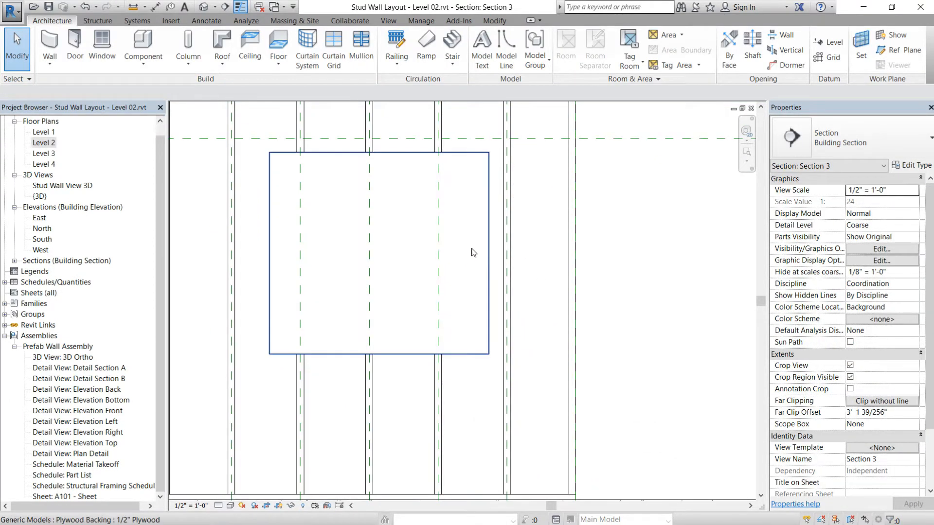
# Step: Stretch the plywood panel's side edges to the stud reference planes so it spans three stud bays
pyautogui.click(489, 246)
pyautogui.scroll(2, 488, 253)
pyautogui.moveTo(487, 261); pyautogui.dragTo(515, 263)
pyautogui.scroll(-2, 511, 276)
pyautogui.moveTo(514, 301); pyautogui.dragTo(674, 281, button='middle')
pyautogui.scroll(1, 483, 268)
pyautogui.moveTo(460, 239); pyautogui.dragTo(495, 233)
pyautogui.click(527, 379)
pyautogui.moveTo(527, 379); pyautogui.dragTo(282, 421, button='middle')
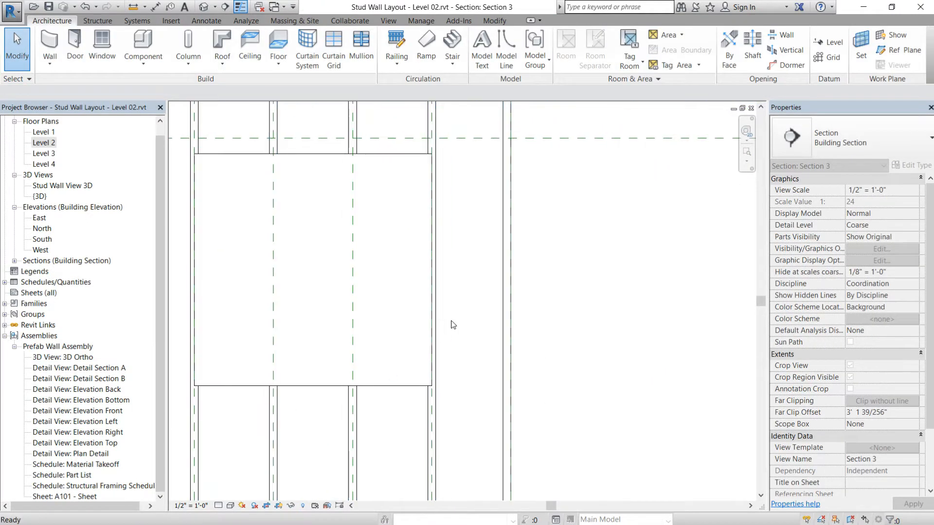
pyautogui.scroll(-1, 448, 286)
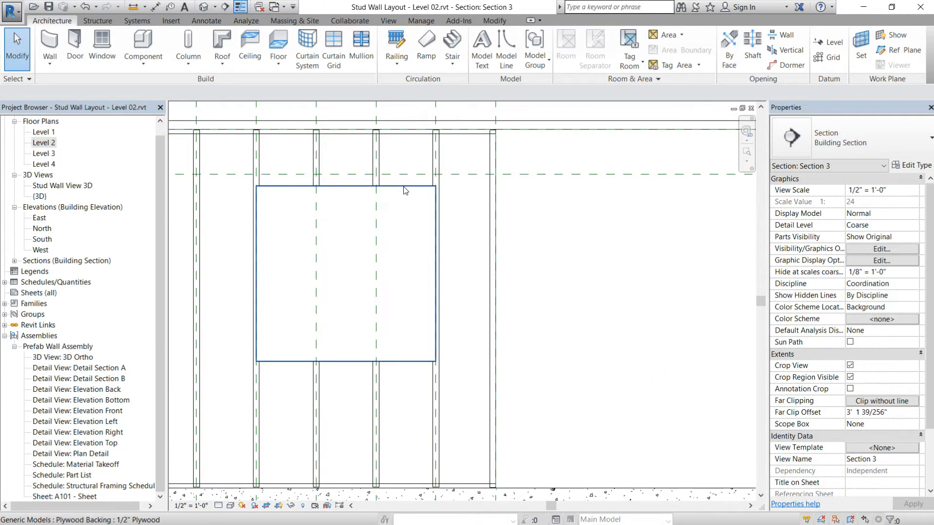
# Step: Edit the prefab wall assembly to add the plywood backing panel as a member and finish the edit
pyautogui.doubleClick(436, 165)
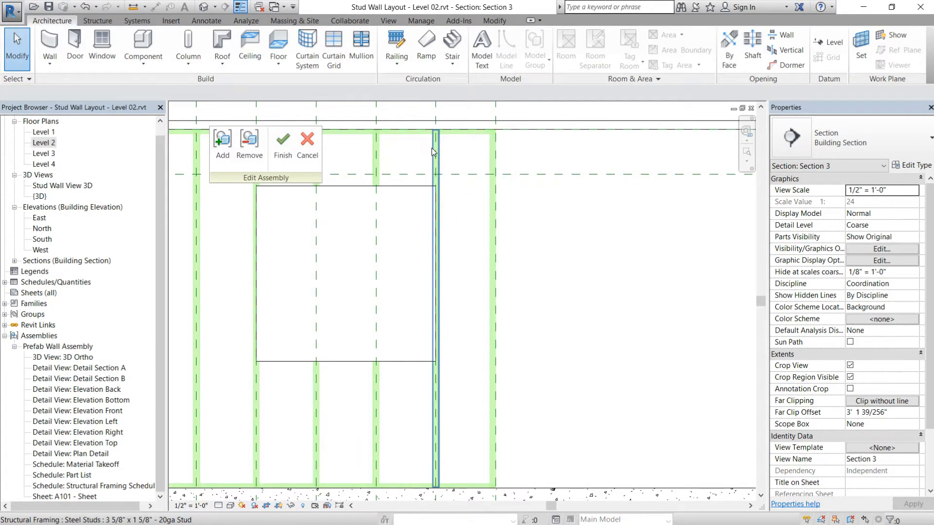
pyautogui.click(226, 156)
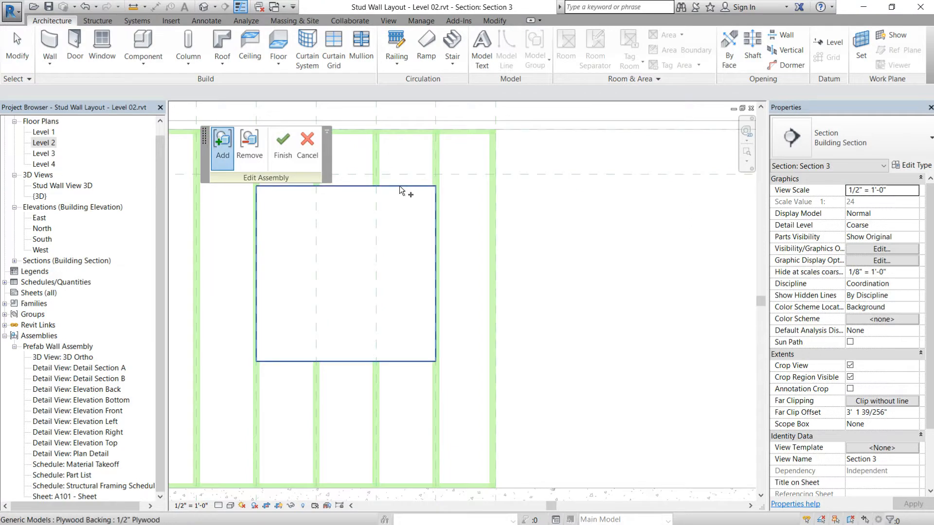
pyautogui.click(417, 184)
pyautogui.click(284, 155)
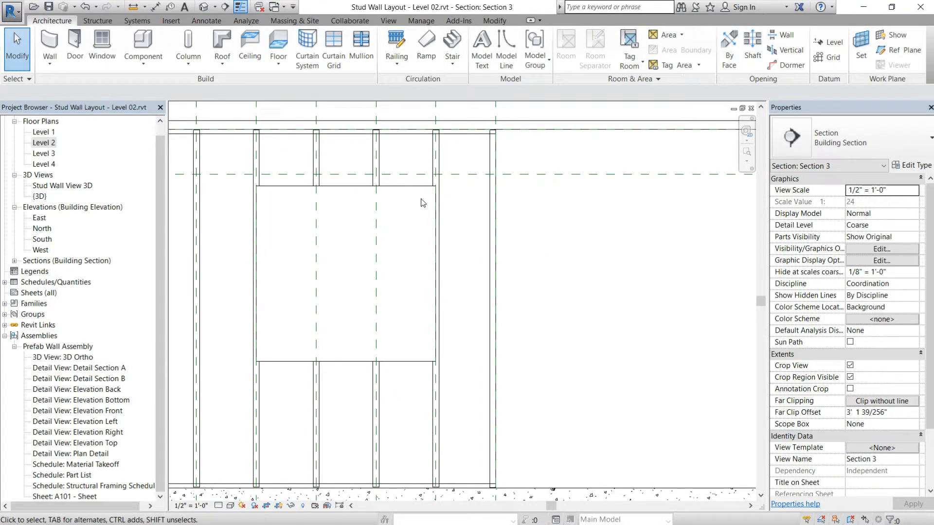
# Step: Open the Prefab Wall Assembly's Elevation Left detail view and check that the plywood belongs to the assembly
pyautogui.click(44, 142)
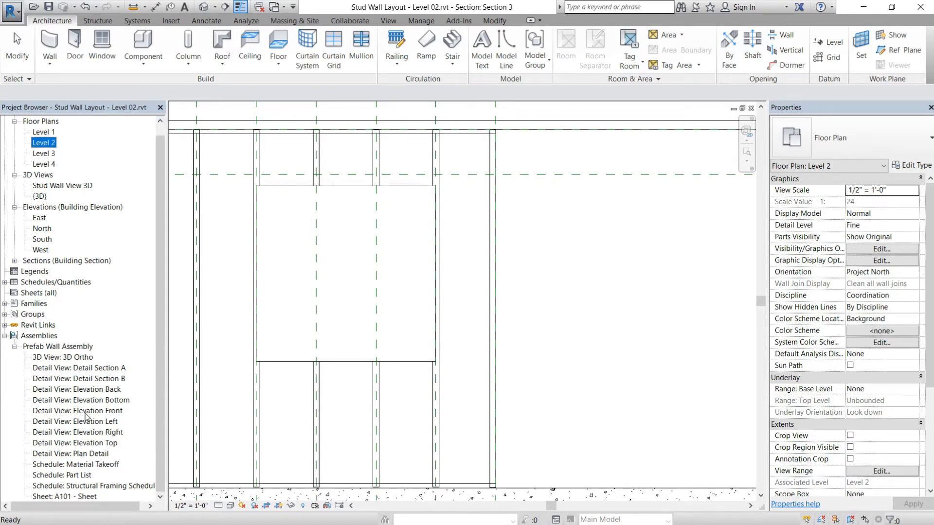
pyautogui.doubleClick(86, 423)
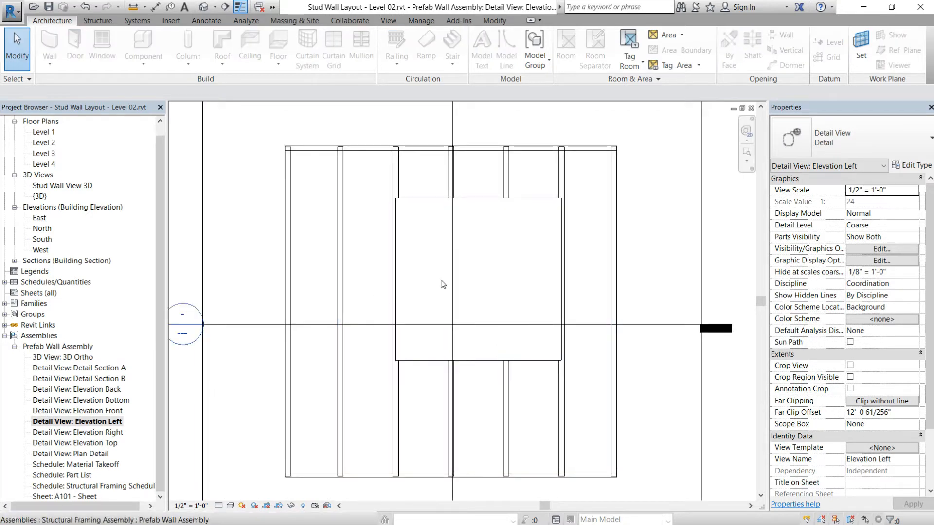
pyautogui.click(406, 201)
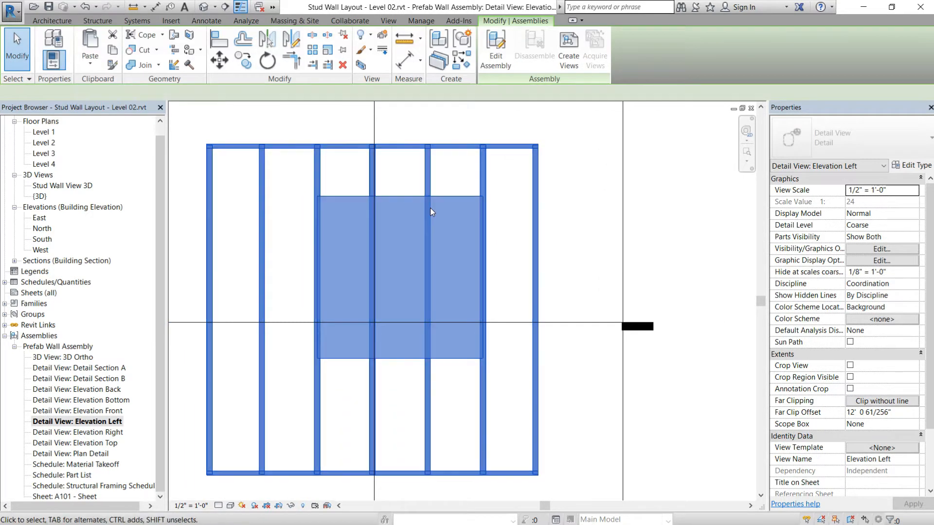
pyautogui.click(470, 183)
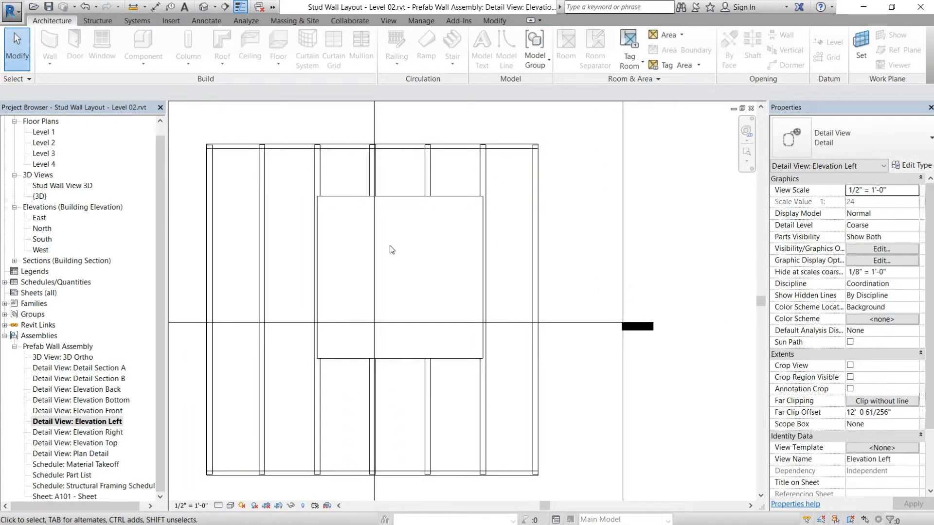
# Step: Open the assembly's Part List schedule and remove Category and Family and Type from its scheduled fields
pyautogui.doubleClick(78, 475)
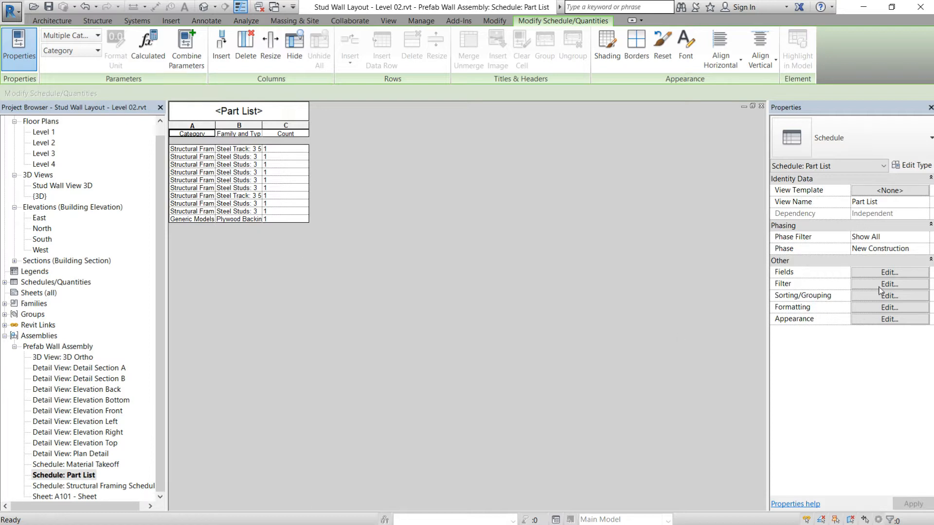
pyautogui.click(896, 273)
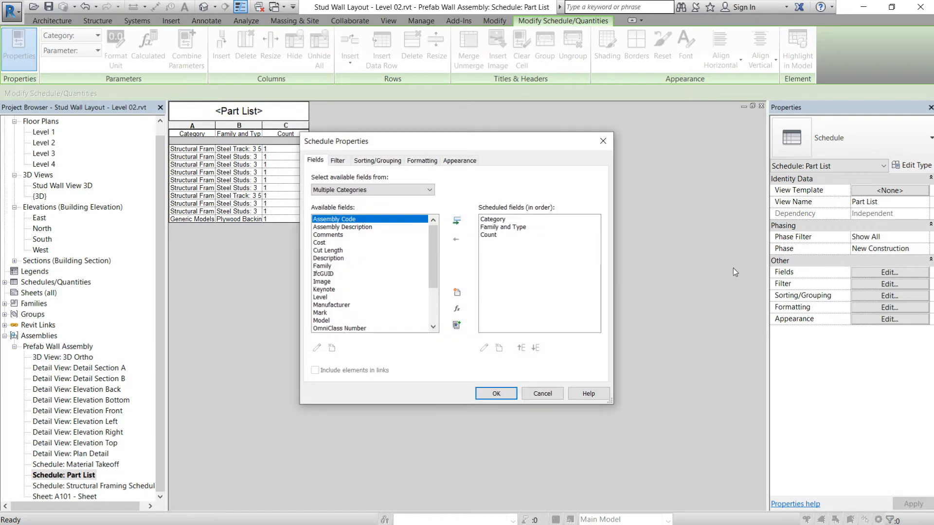
pyautogui.doubleClick(496, 220)
pyautogui.doubleClick(496, 219)
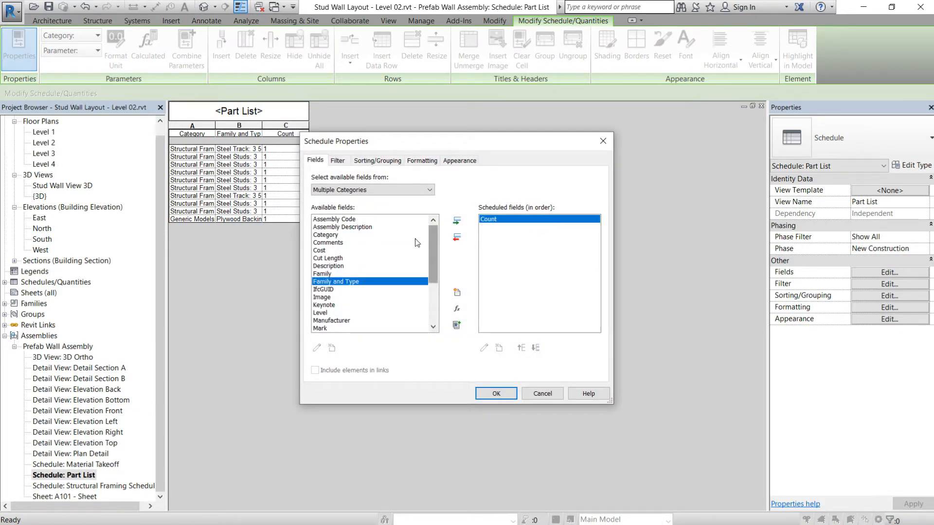
# Step: Add the Cut Length, Description, Part Number, Mark and Level fields to the Part List schedule
pyautogui.doubleClick(331, 259)
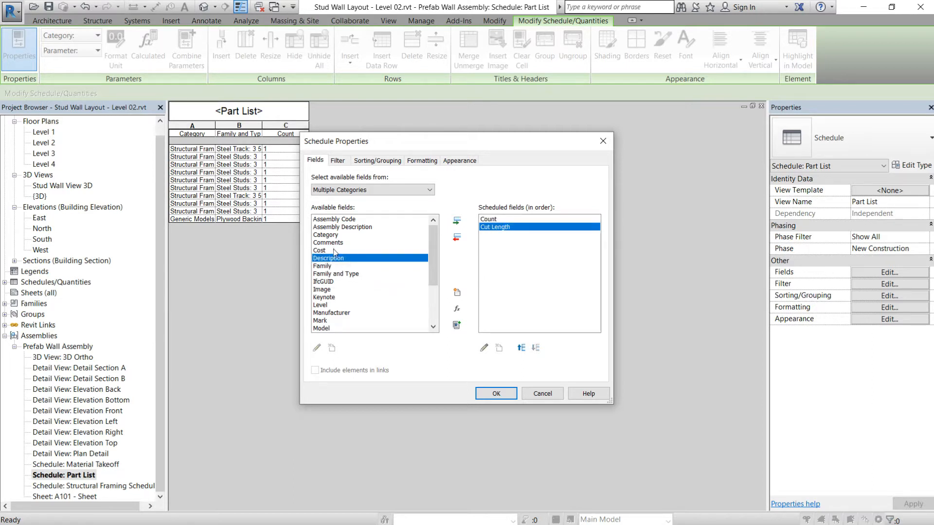
pyautogui.doubleClick(332, 258)
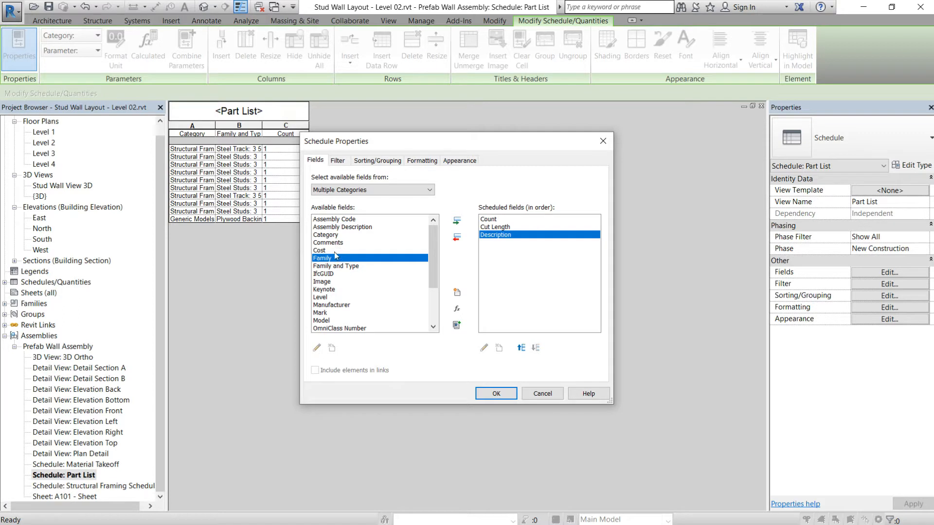
pyautogui.scroll(-2, 331, 287)
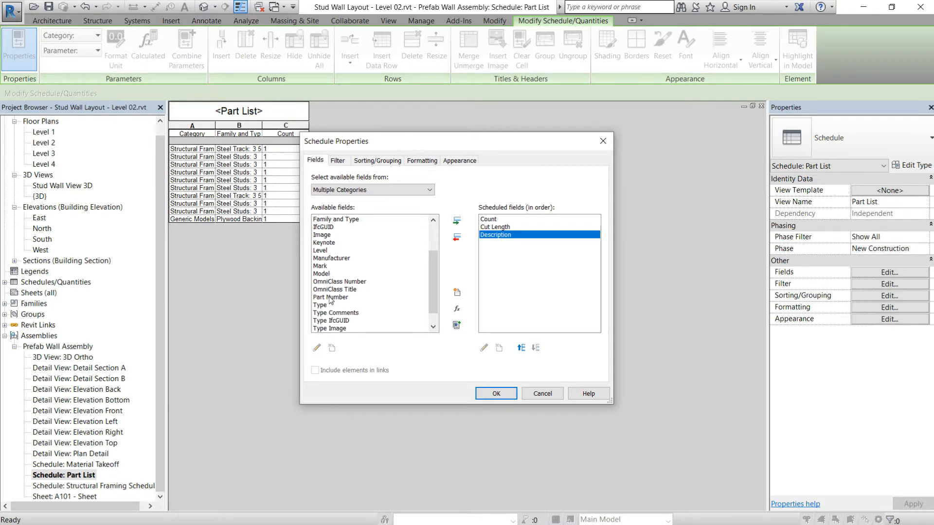
pyautogui.doubleClick(330, 292)
pyautogui.scroll(1, 329, 287)
pyautogui.doubleClick(329, 284)
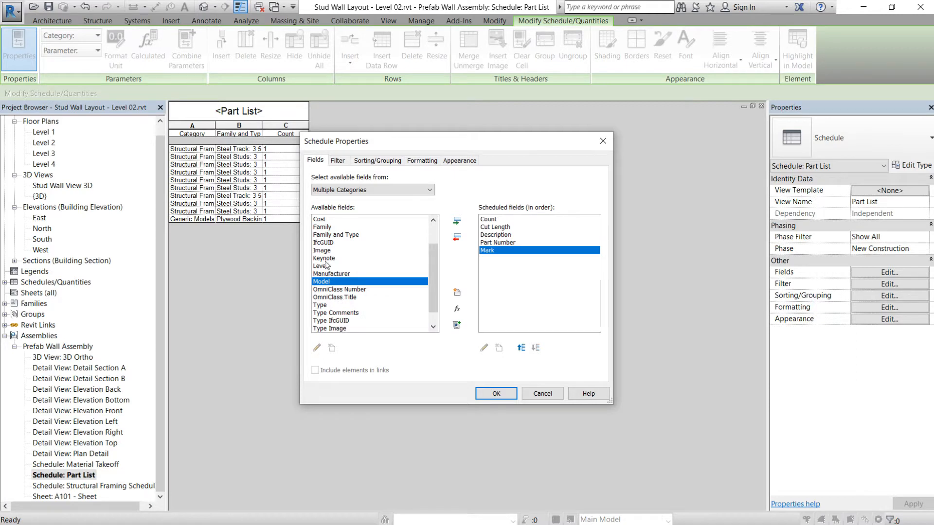
pyautogui.doubleClick(324, 267)
pyautogui.scroll(3, 340, 228)
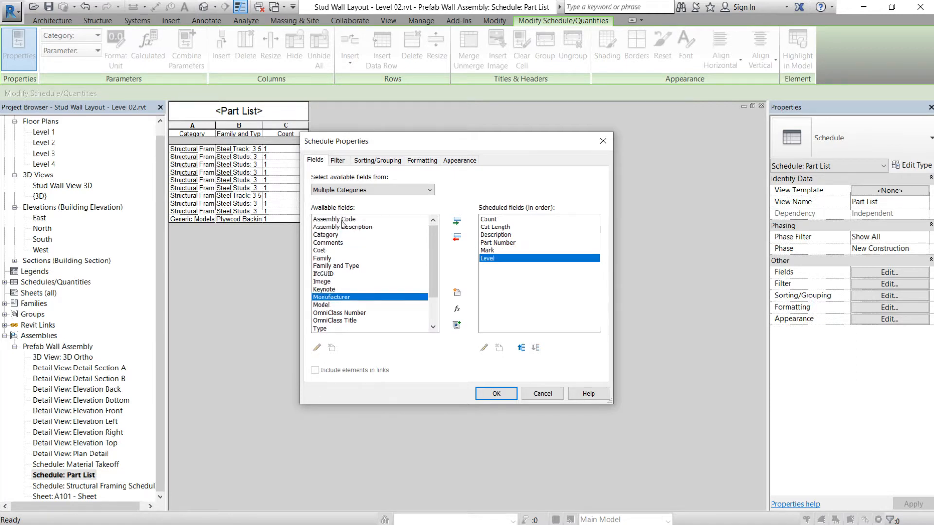
pyautogui.scroll(-2, 340, 286)
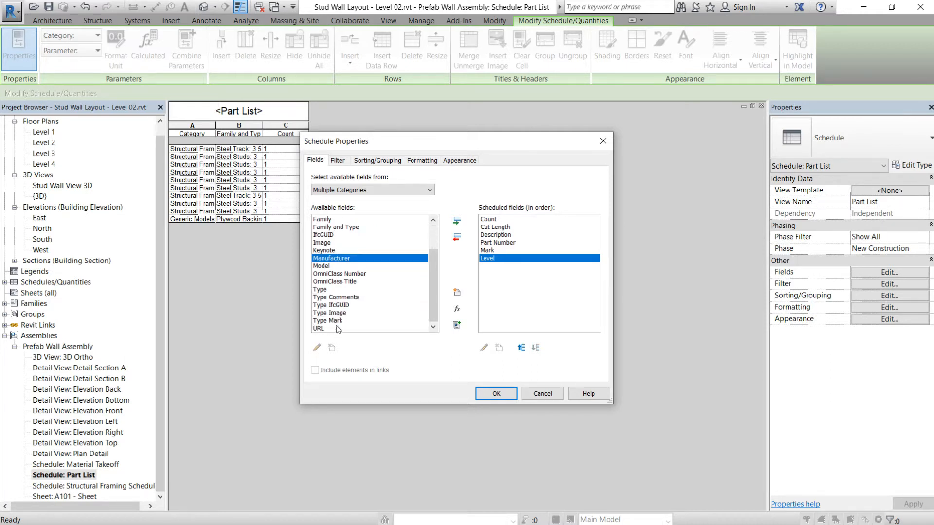
pyautogui.scroll(2, 339, 268)
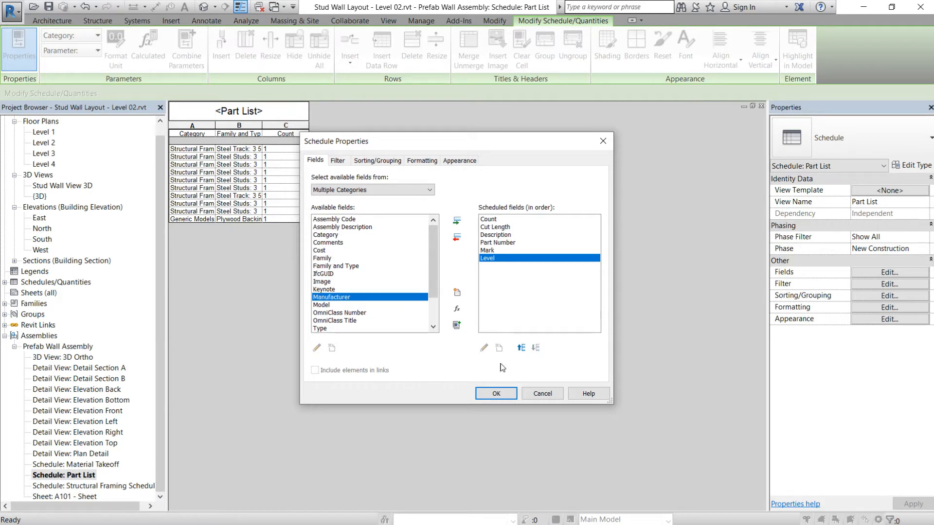
# Step: Sort the Part List schedule by Mark, then Part Number, then Cut Length, all ascending
pyautogui.click(339, 160)
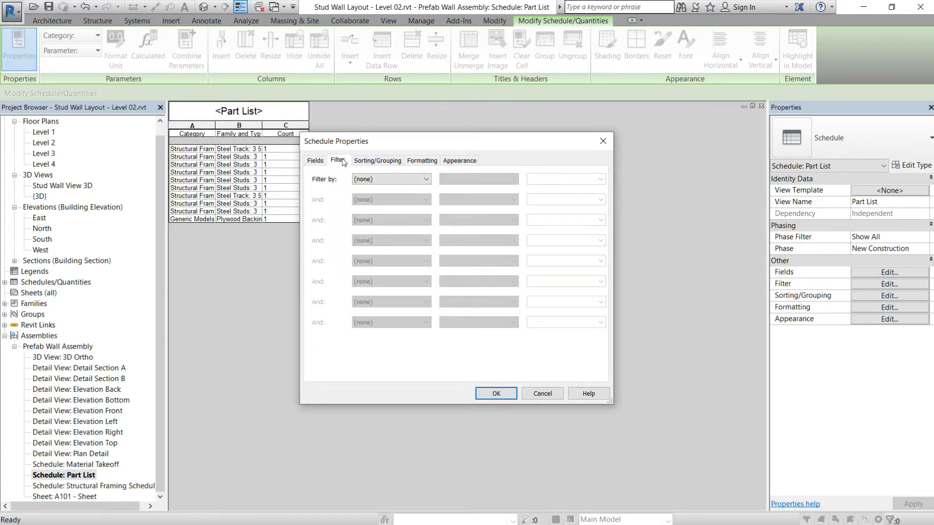
pyautogui.click(383, 162)
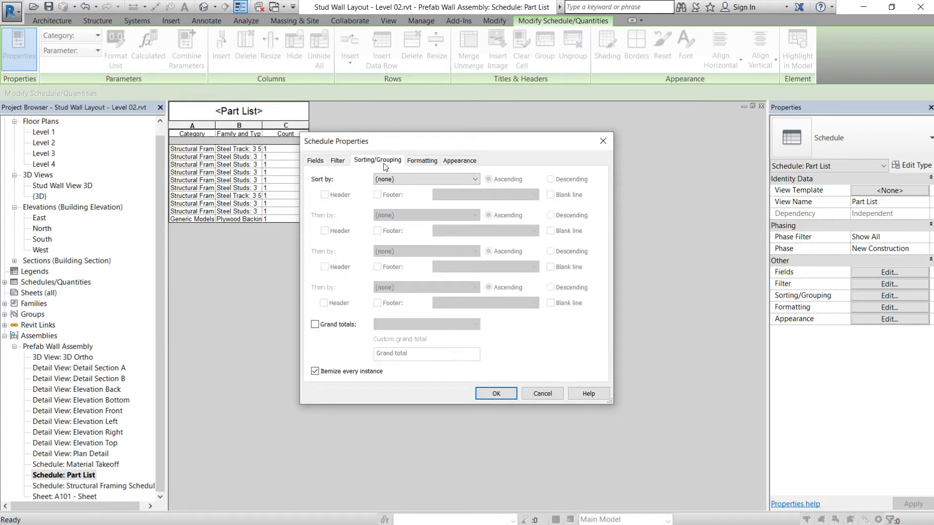
pyautogui.click(411, 176)
pyautogui.click(402, 228)
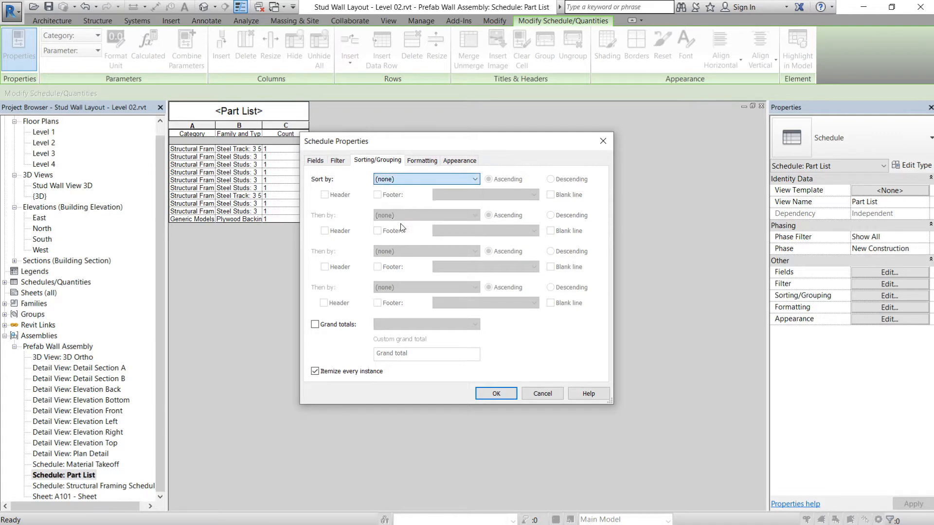
pyautogui.click(448, 217)
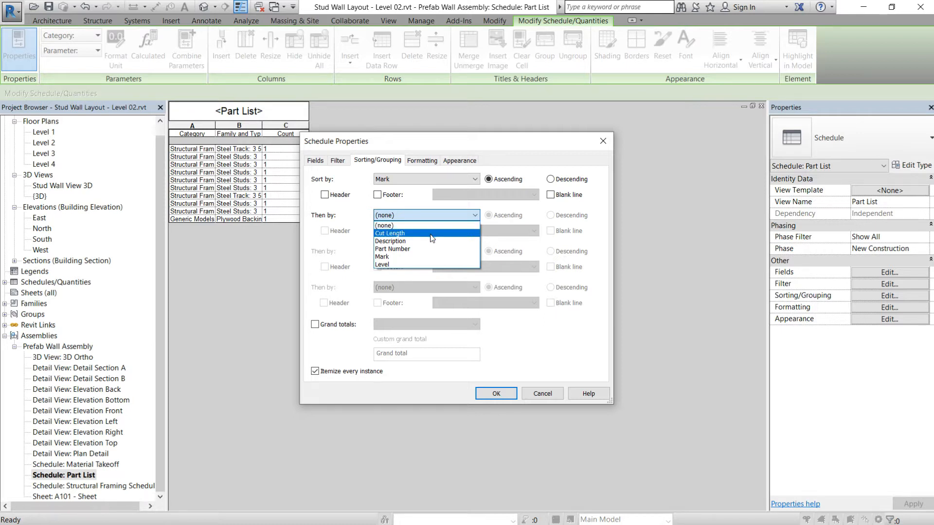
pyautogui.click(431, 248)
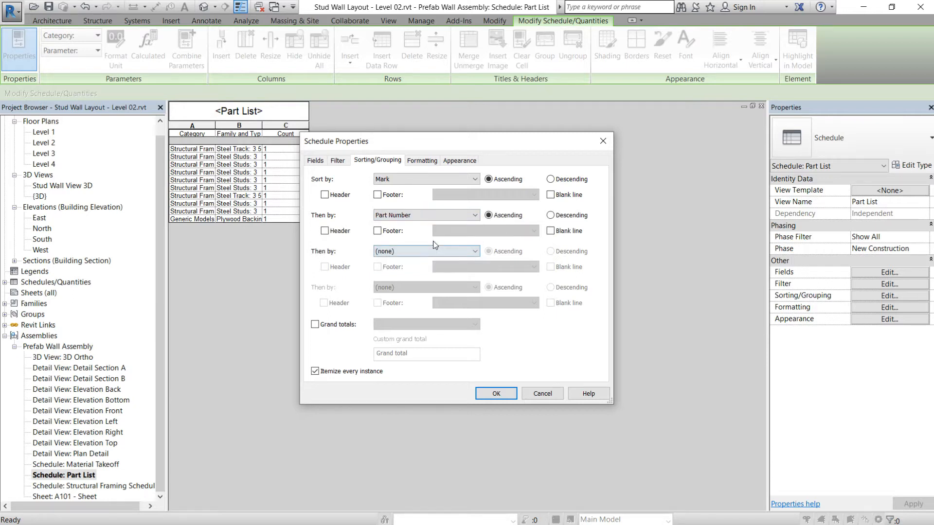
pyautogui.click(424, 252)
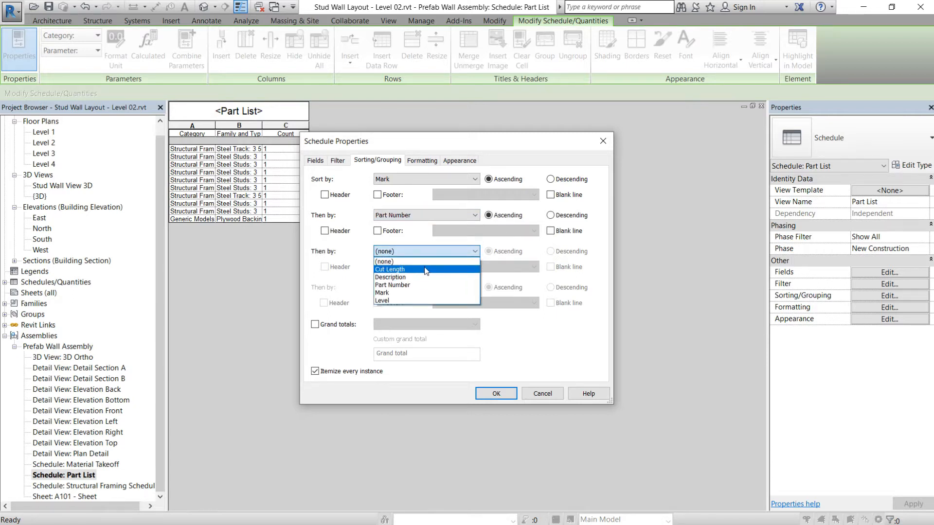
pyautogui.click(419, 269)
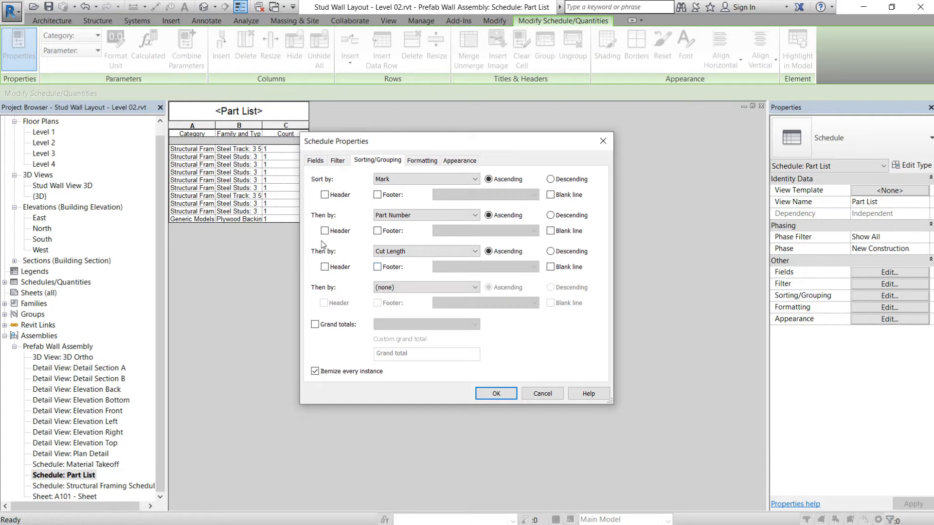
# Step: Turn off itemizing every instance in the Part List schedule and widen the Cut Length, Description and Part Number columns
pyautogui.click(316, 371)
pyautogui.click(497, 394)
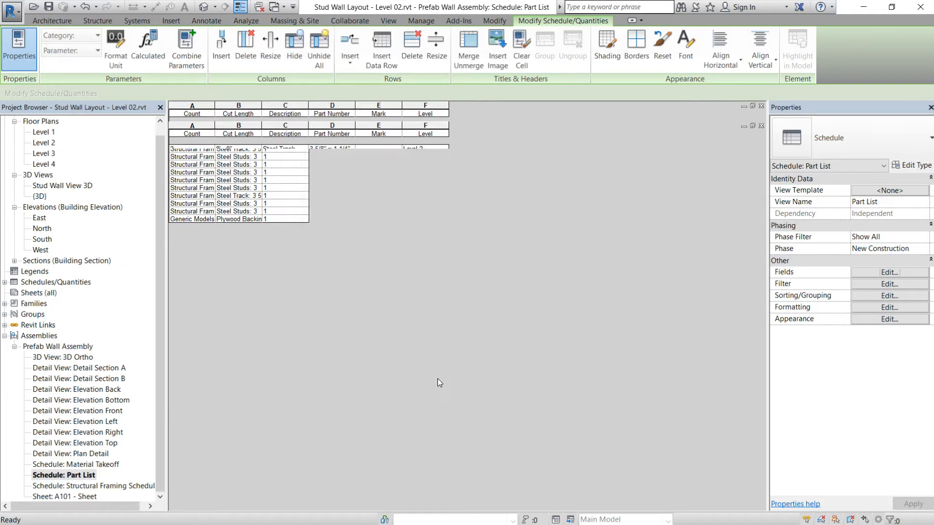
pyautogui.moveTo(261, 126); pyautogui.dragTo(468, 122)
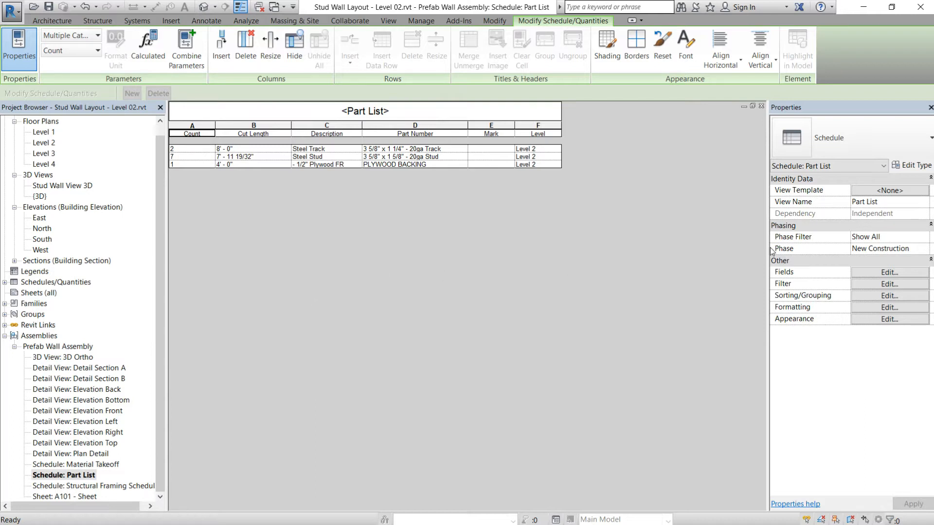
pyautogui.click(878, 352)
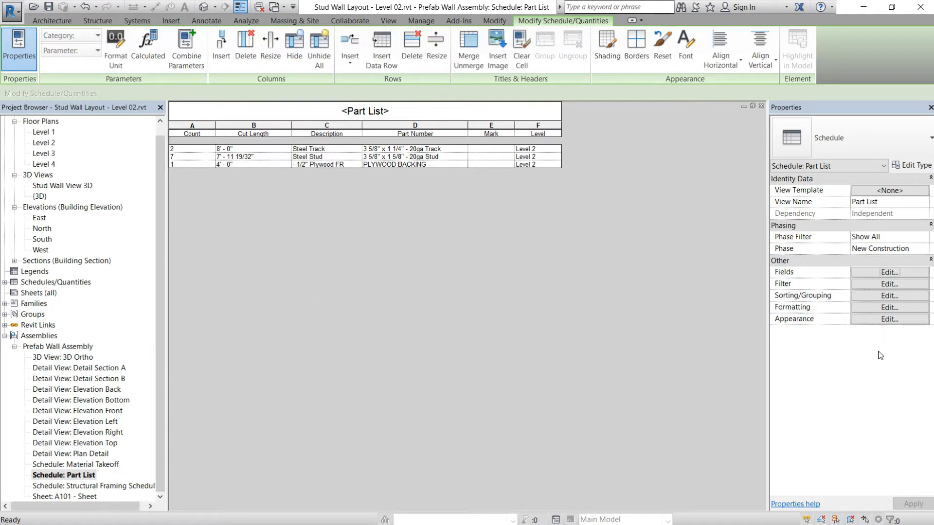
# Step: Start a combined parameter in the Part List schedule's fields and name it DESCRIPTION
pyautogui.click(877, 297)
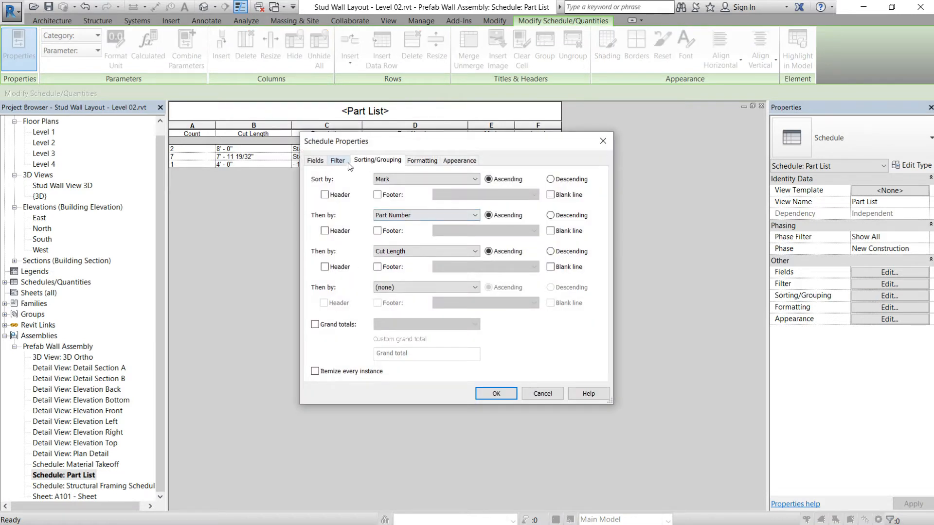
pyautogui.click(419, 160)
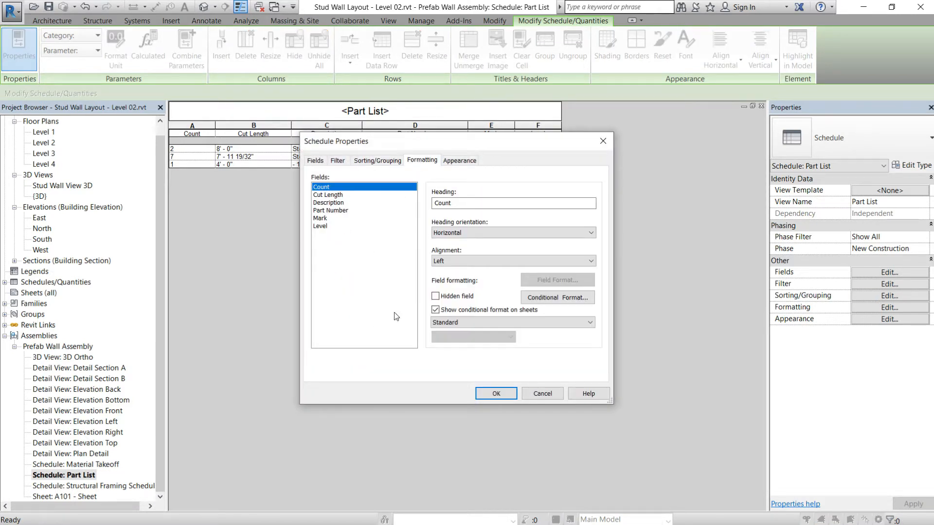
pyautogui.click(315, 160)
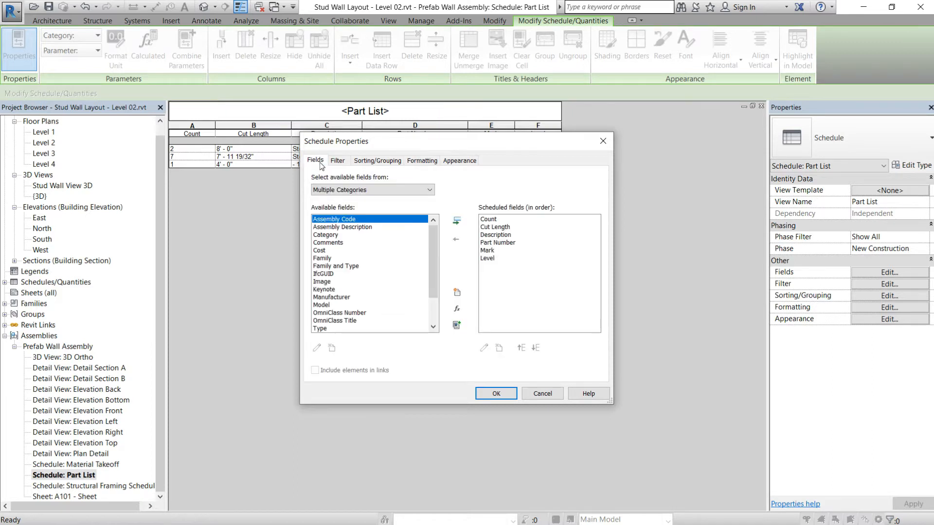
pyautogui.click(457, 325)
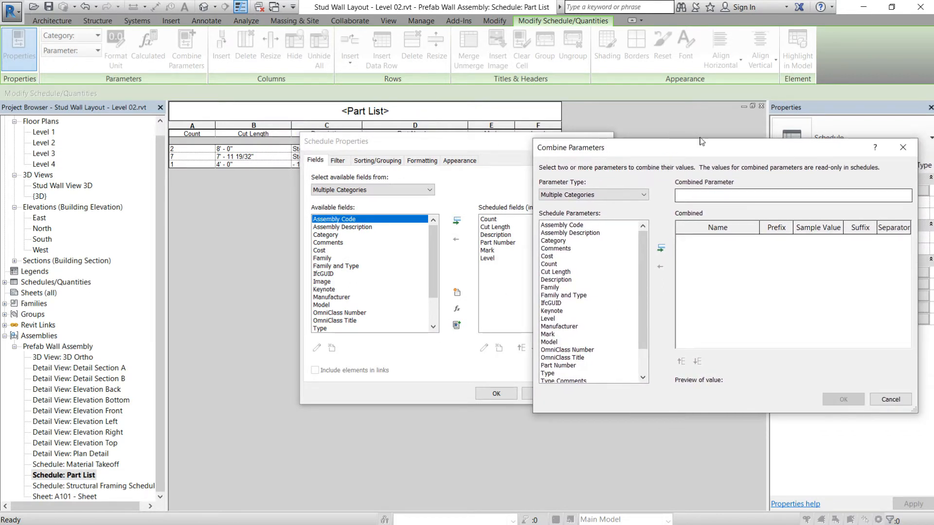
pyautogui.moveTo(694, 148); pyautogui.dragTo(404, 147)
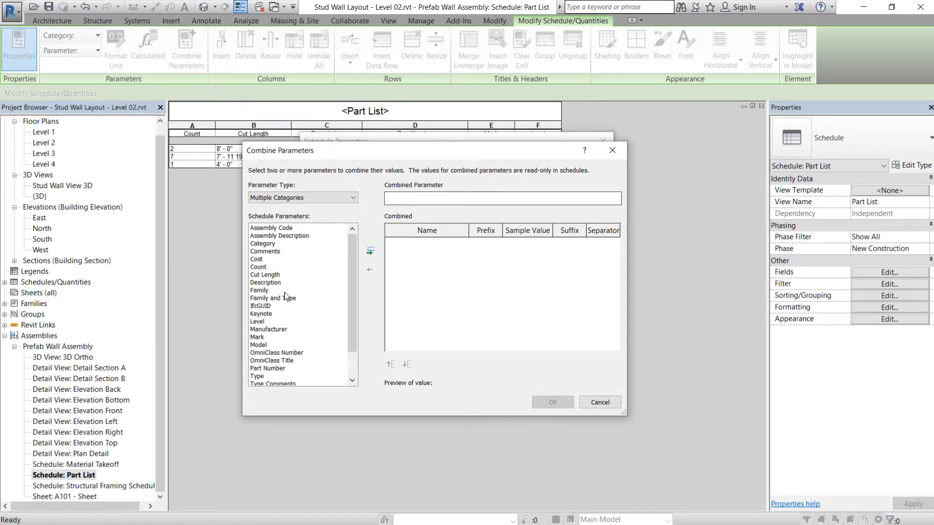
pyautogui.click(403, 199)
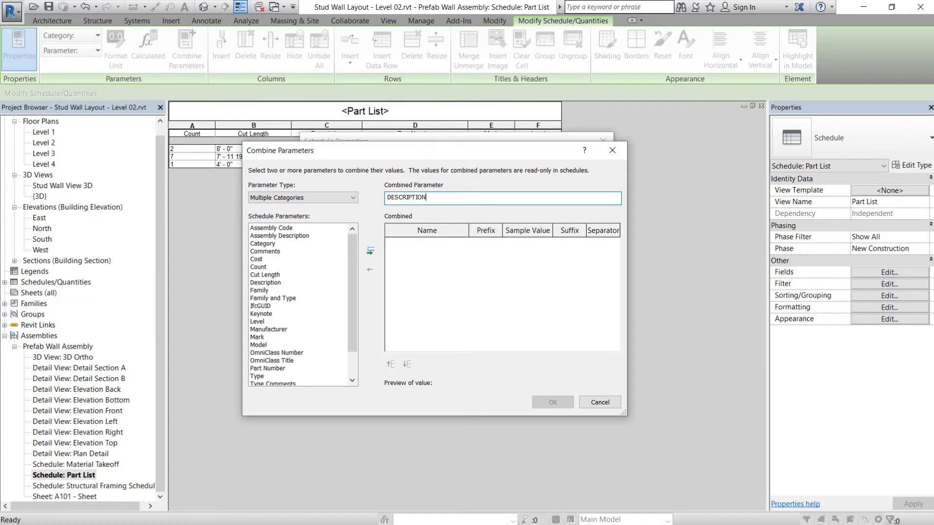
pyautogui.click(437, 316)
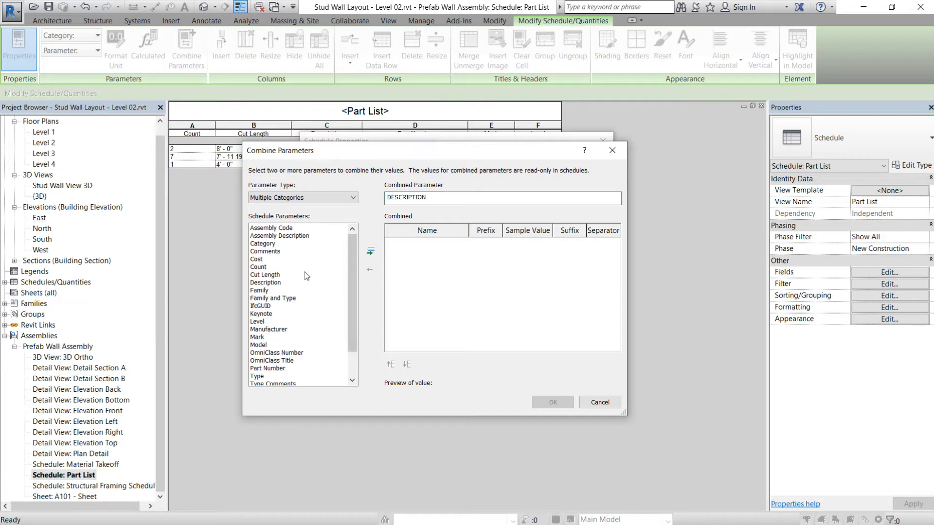
# Step: Combine Cut Length and Description without separators in the DESCRIPTION field, apply it, and widen its schedule column
pyautogui.scroll(-2, 288, 267)
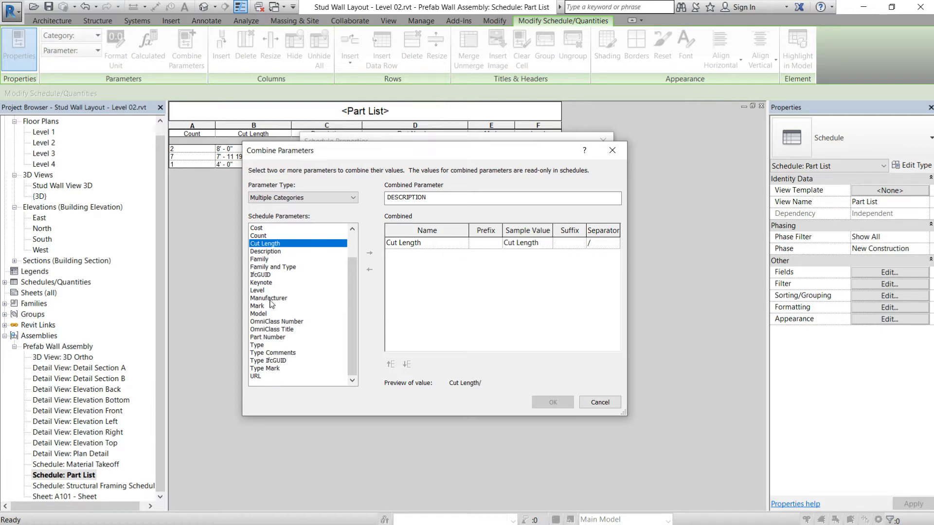
pyautogui.doubleClick(264, 252)
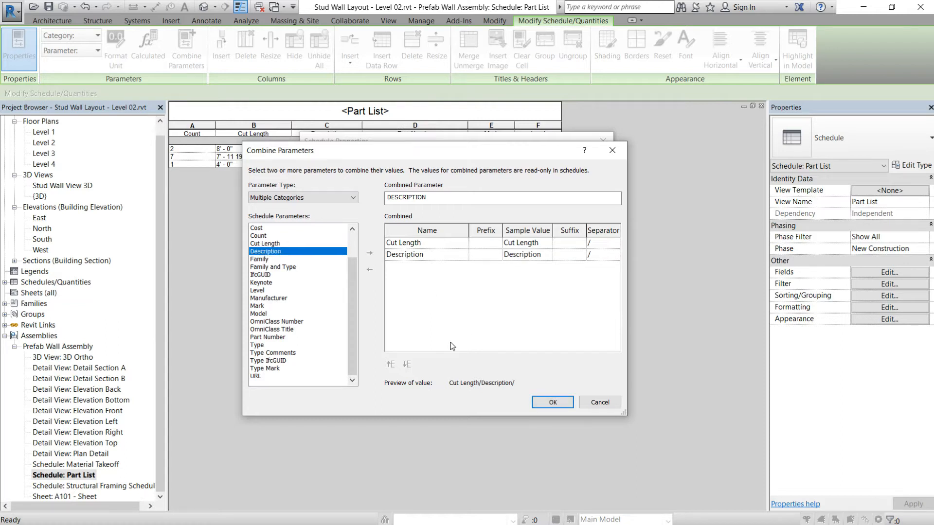
pyautogui.click(604, 243)
pyautogui.click(601, 257)
pyautogui.click(553, 403)
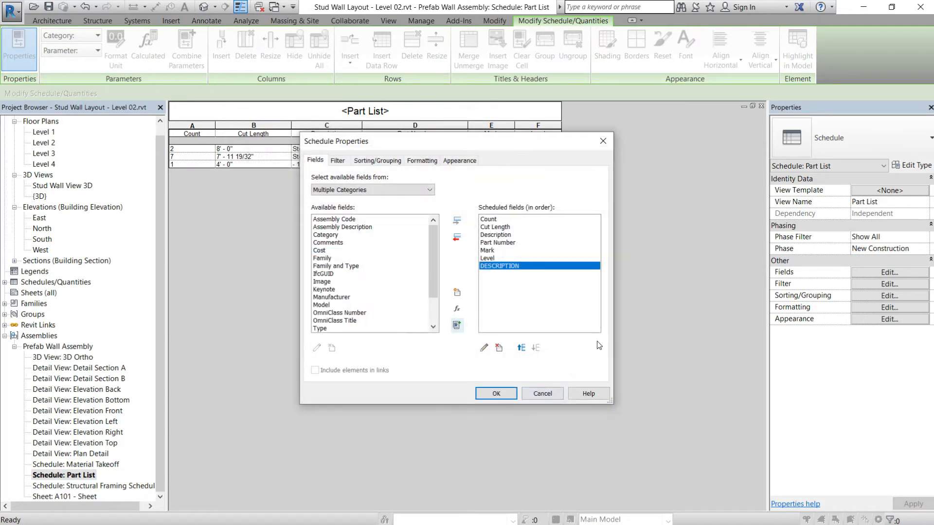
pyautogui.click(496, 394)
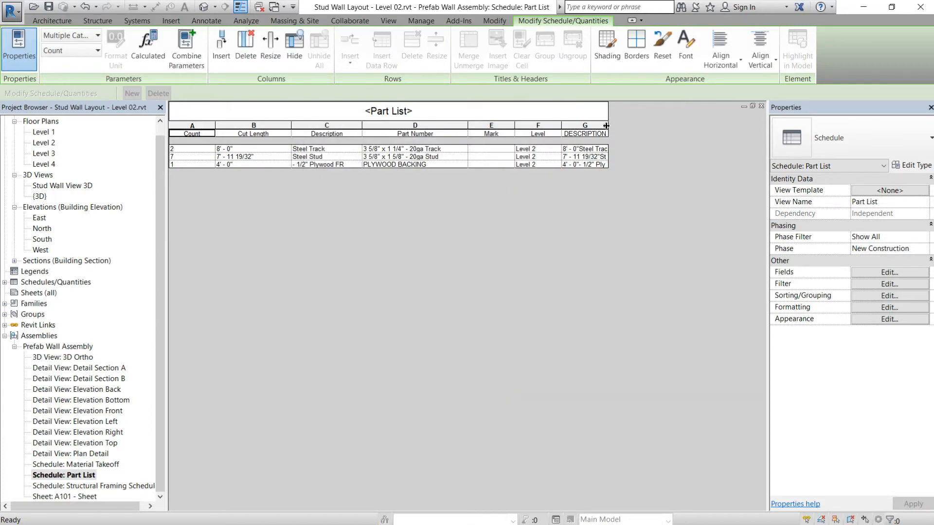
pyautogui.moveTo(608, 125); pyautogui.dragTo(649, 124)
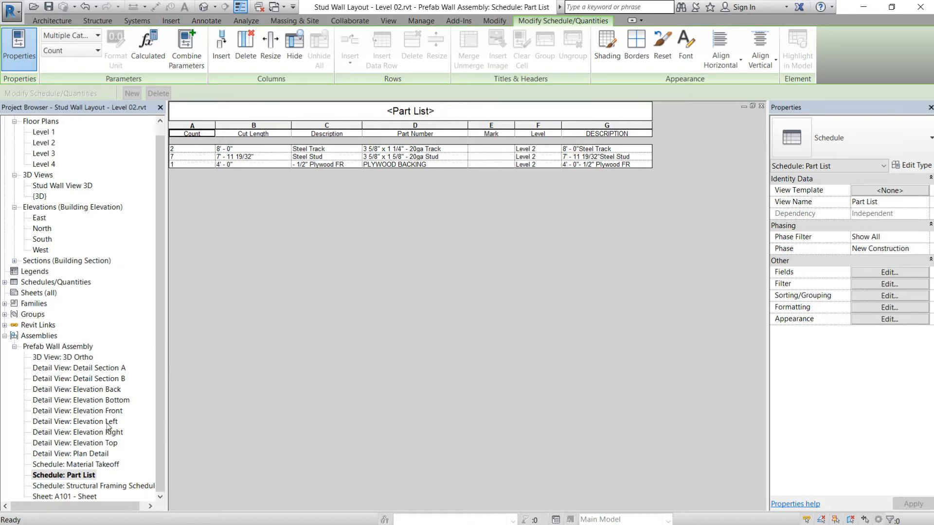
# Step: Open the assembly's Elevation Left detail view and open the plywood panel's Plywood Backing family for editing
pyautogui.doubleClick(107, 421)
pyautogui.click(448, 197)
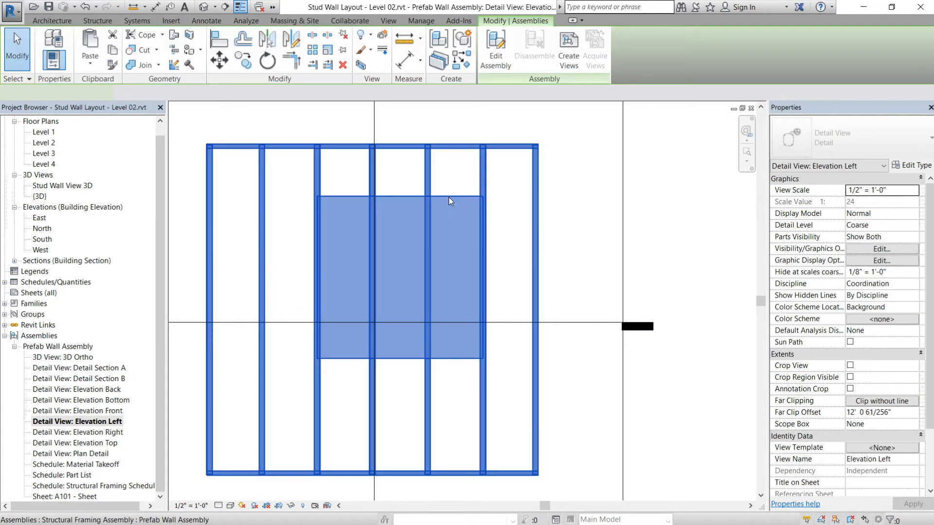
pyautogui.doubleClick(448, 198)
pyautogui.click(449, 198)
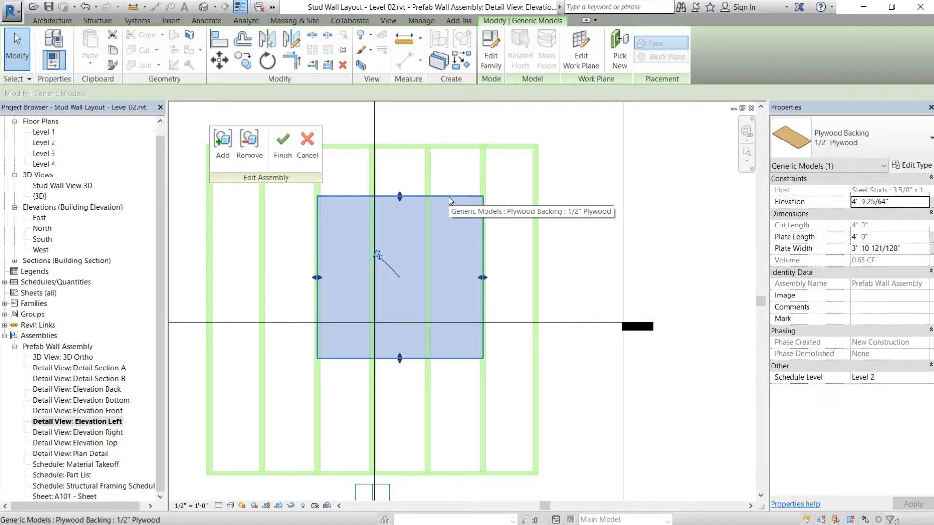
pyautogui.doubleClick(449, 199)
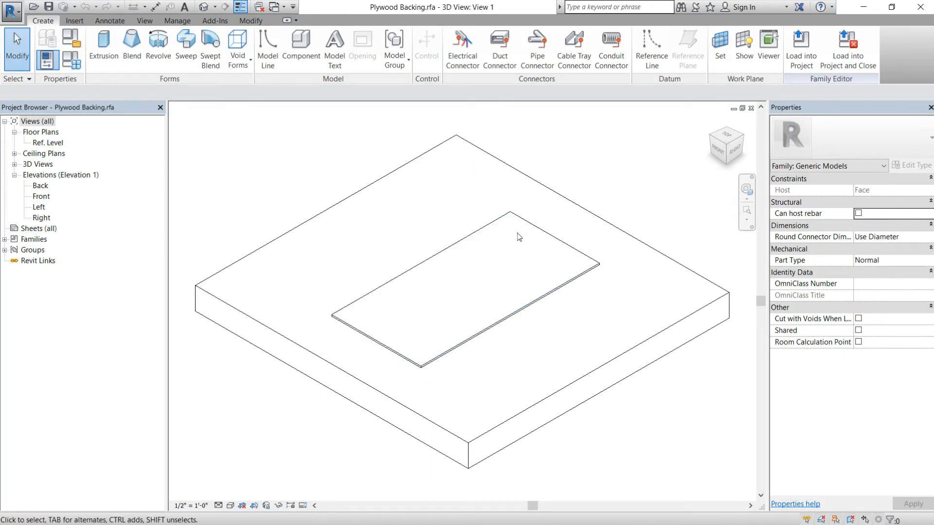
# Step: Open the family's Ref. Level floor plan and inspect the plywood extrusion
pyautogui.doubleClick(48, 142)
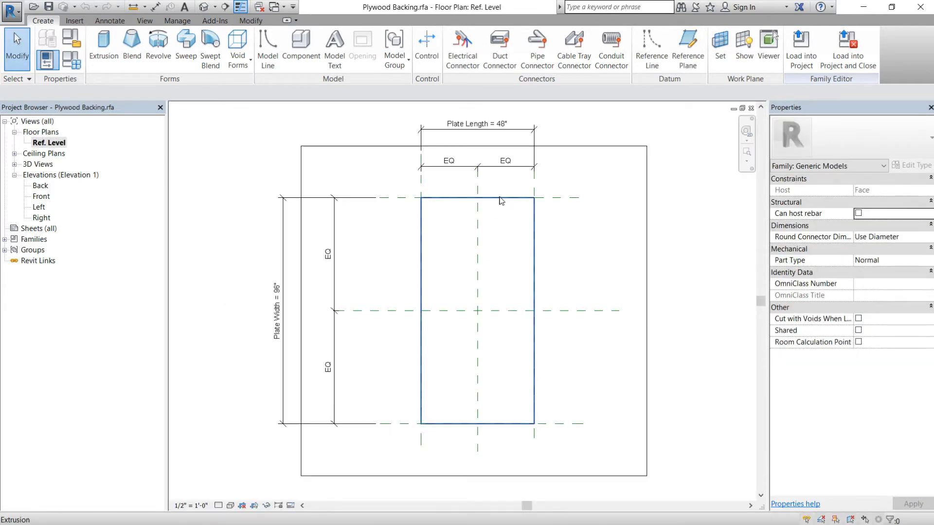
pyautogui.click(501, 198)
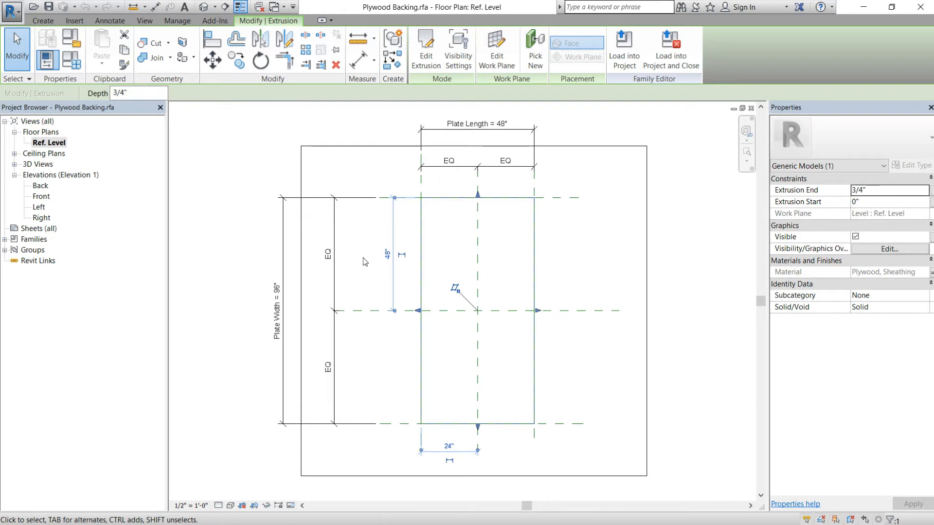
pyautogui.click(354, 281)
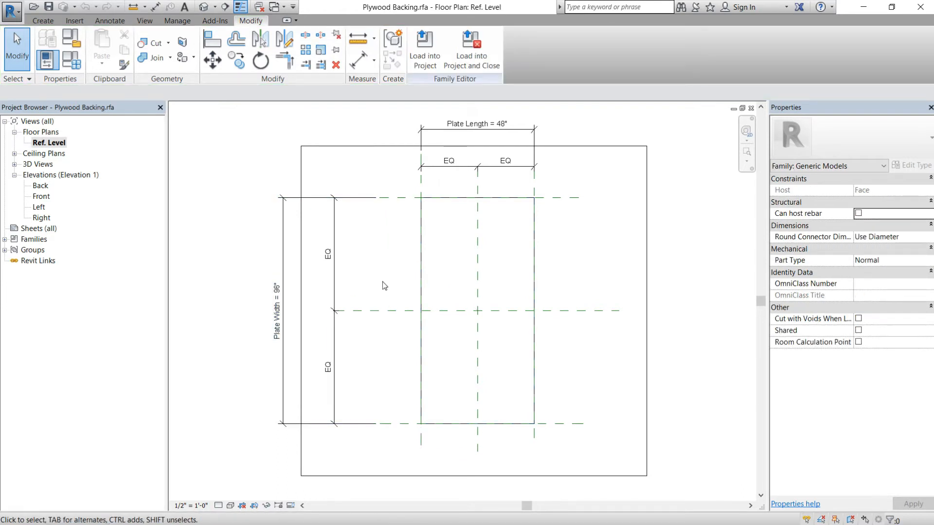
# Step: Create a shared parameter named Cut Width with Common discipline and Length type in the Steel Parameters group
pyautogui.click(73, 62)
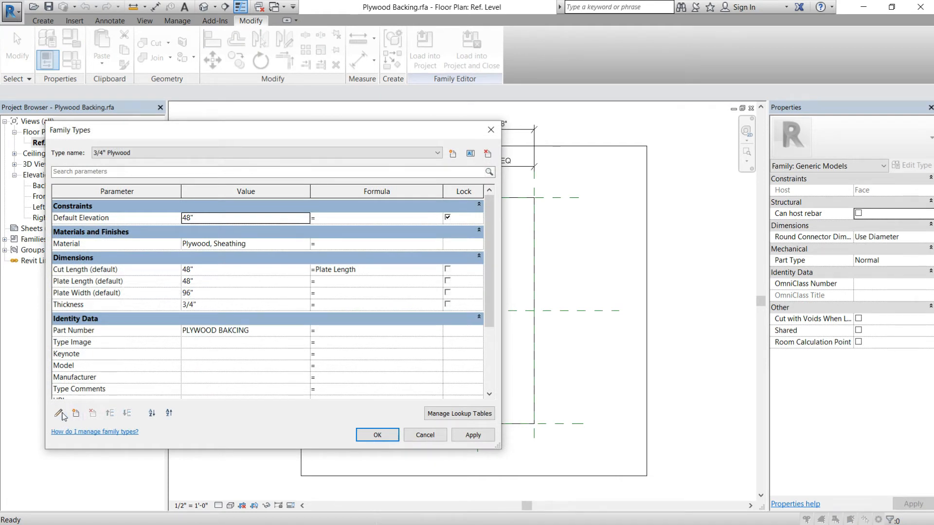
pyautogui.click(59, 413)
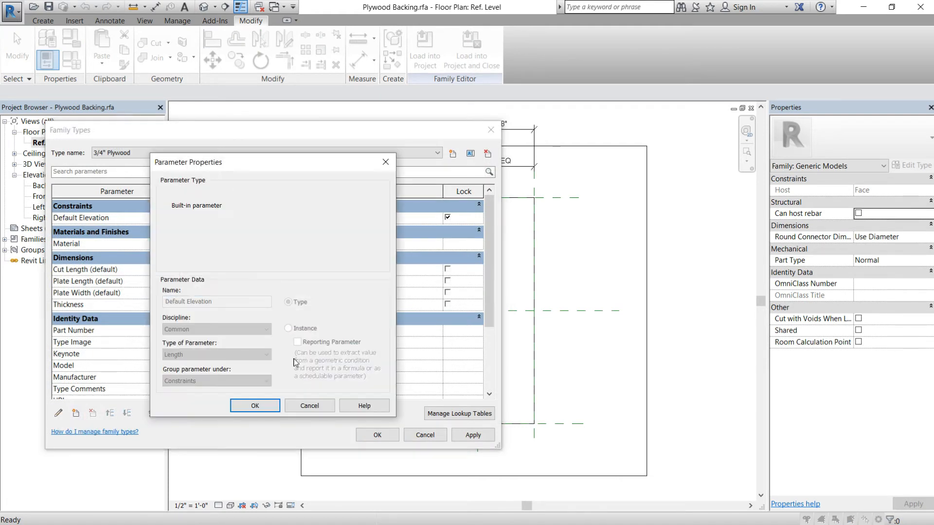
pyautogui.click(385, 162)
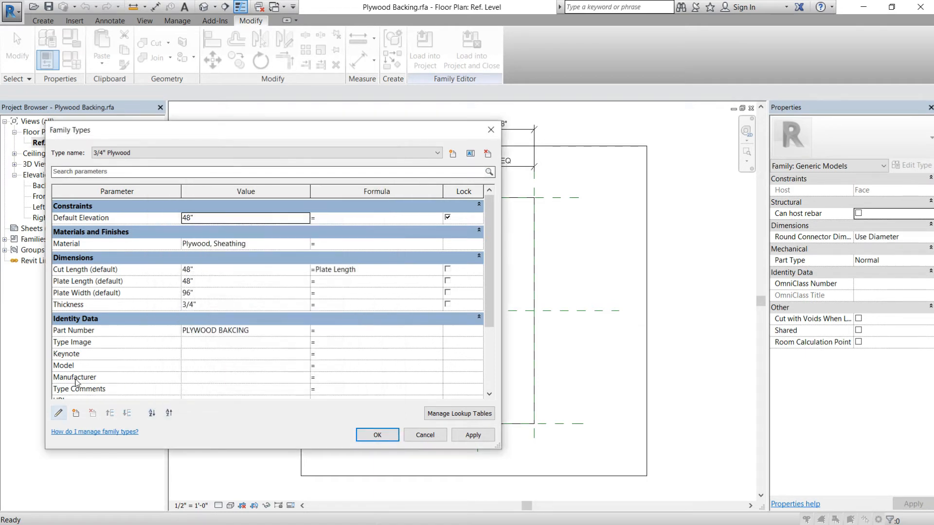
pyautogui.click(76, 414)
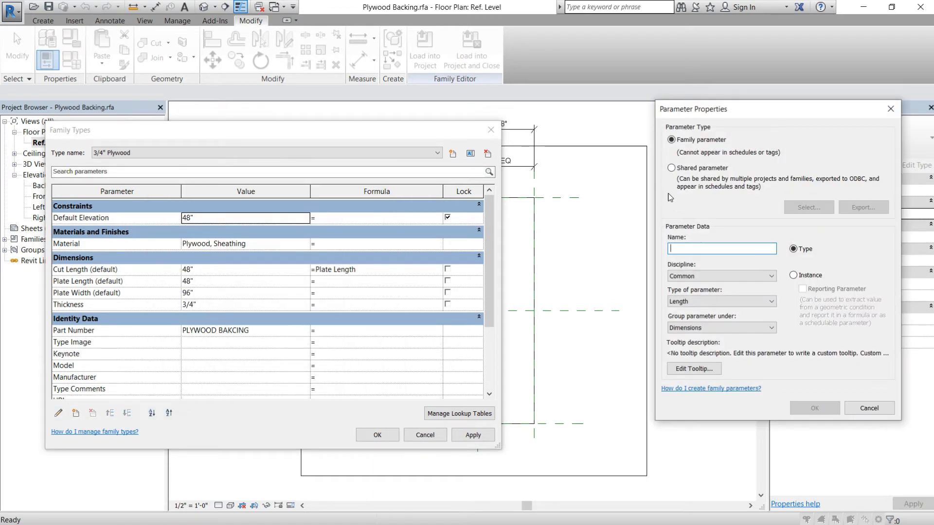
pyautogui.click(672, 168)
pyautogui.click(804, 209)
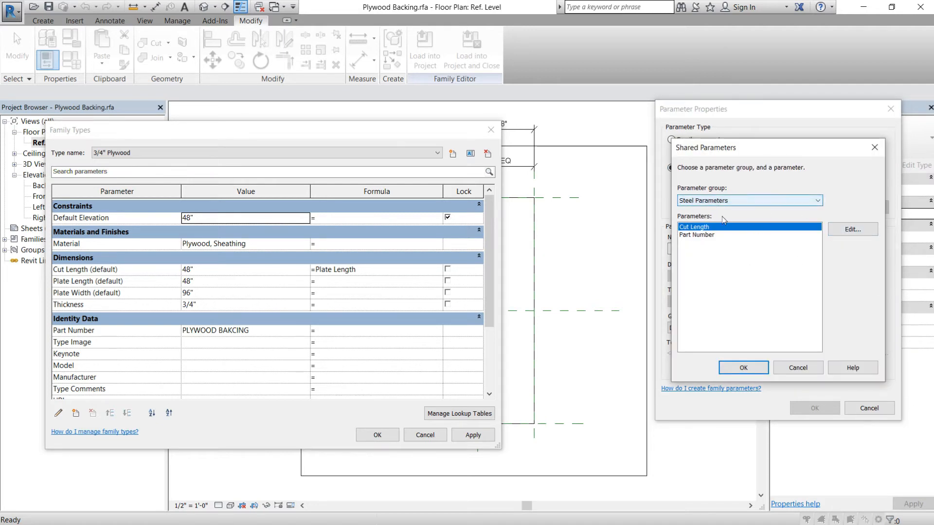
pyautogui.click(851, 230)
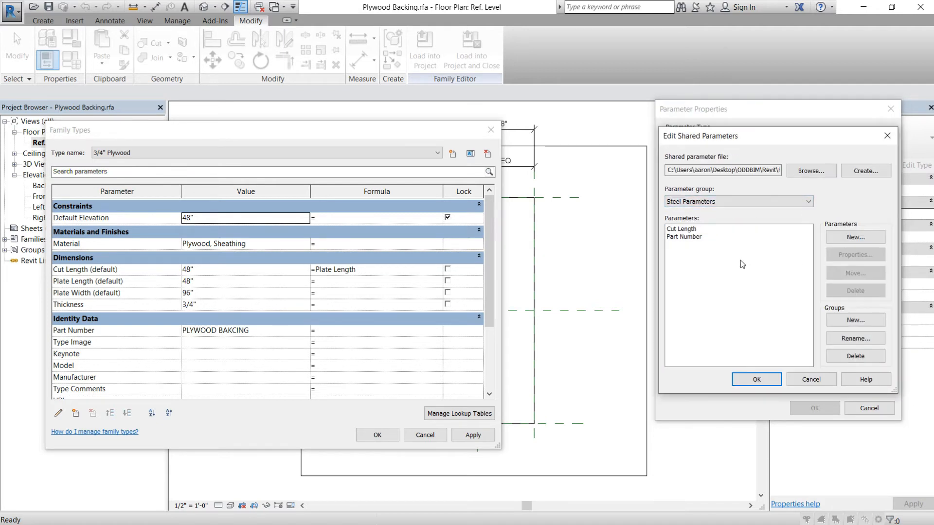
pyautogui.click(860, 238)
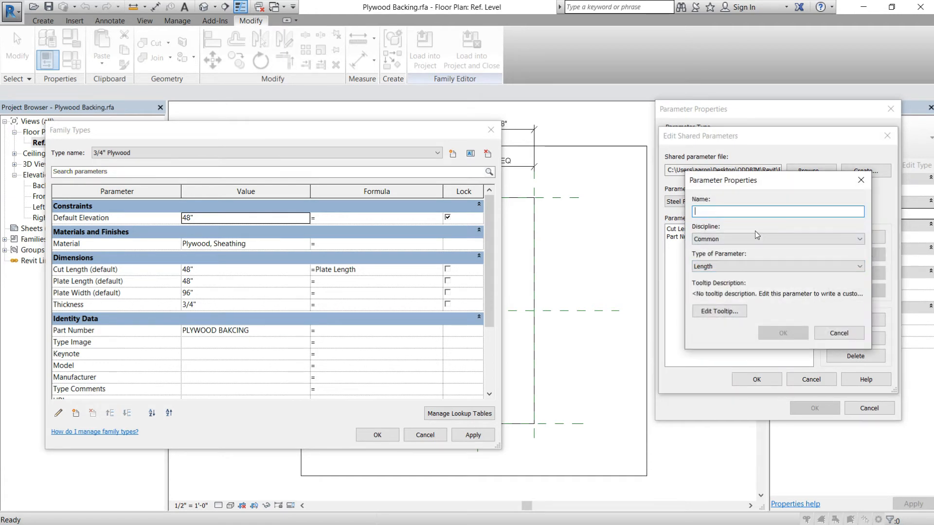
pyautogui.write('Cut Width')
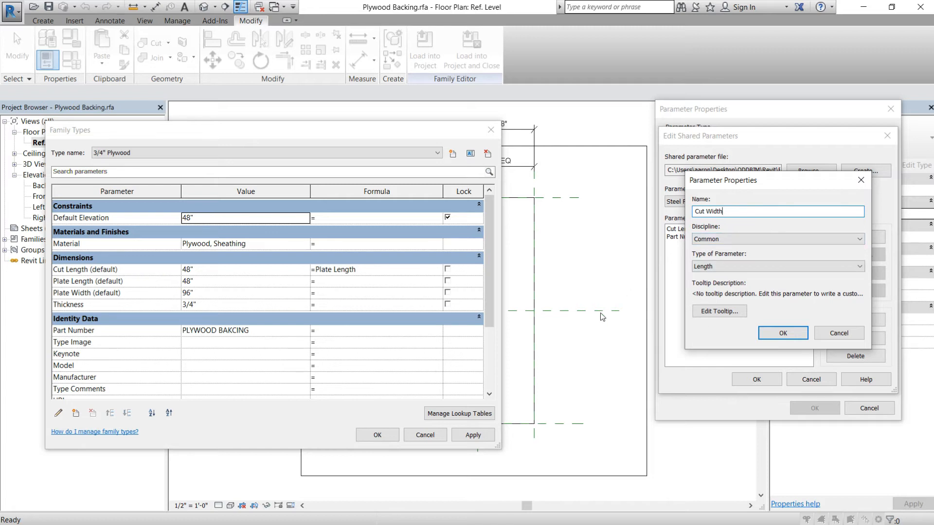
pyautogui.click(783, 334)
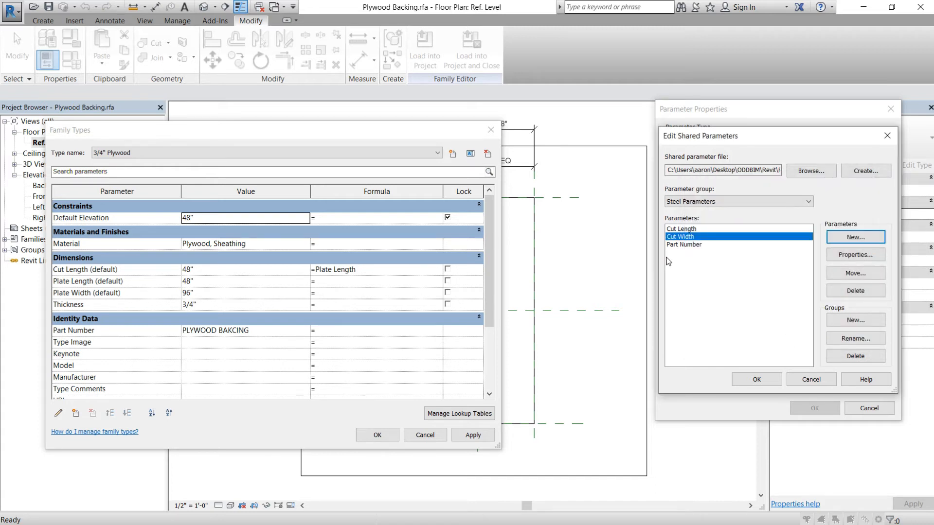
pyautogui.click(762, 377)
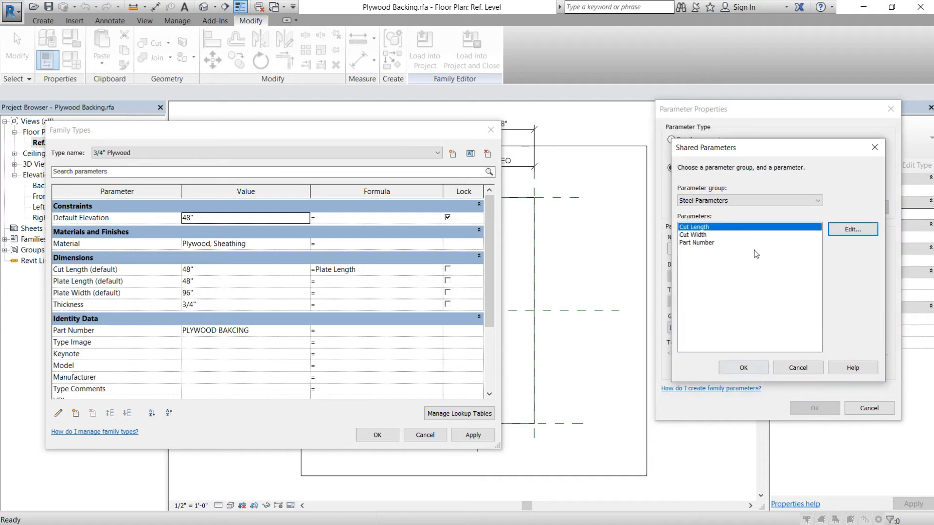
# Step: Add the Cut Width shared parameter to the family as an instance parameter grouped under Dimensions
pyautogui.click(708, 235)
pyautogui.click(764, 374)
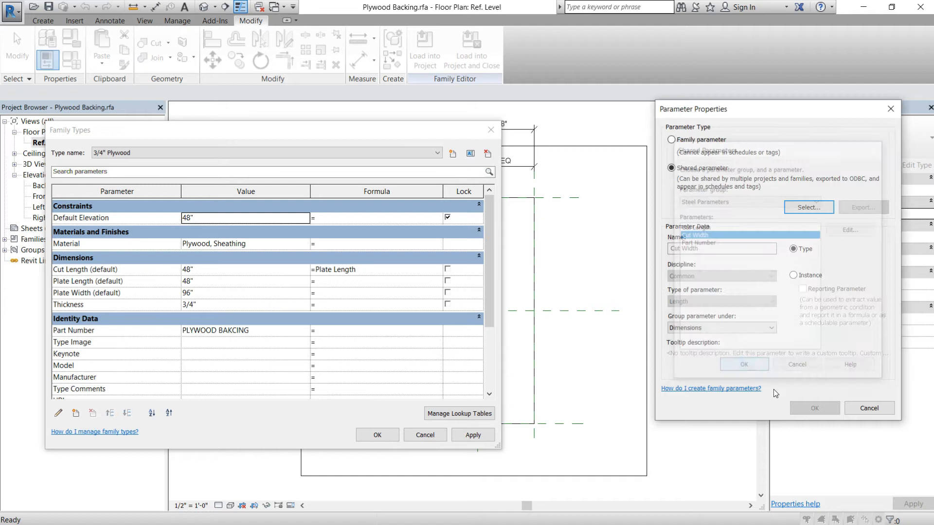
pyautogui.click(794, 276)
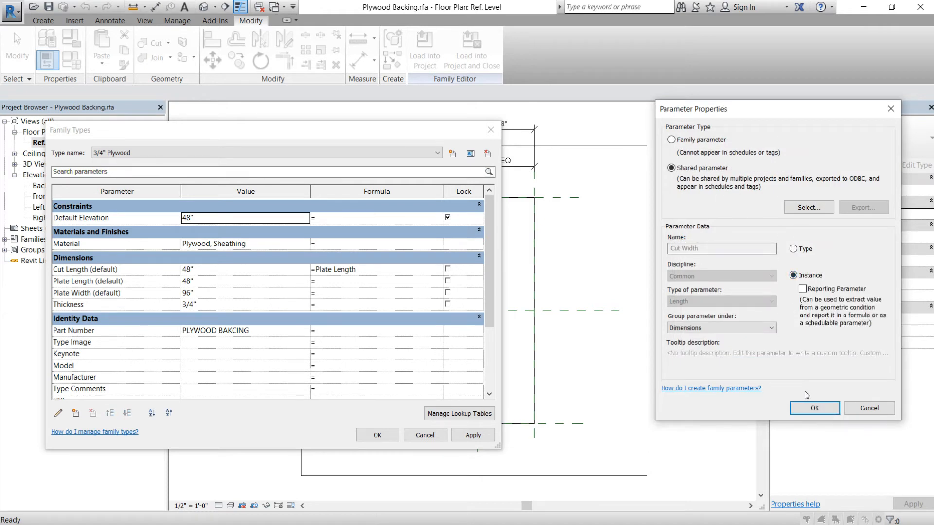
pyautogui.click(814, 408)
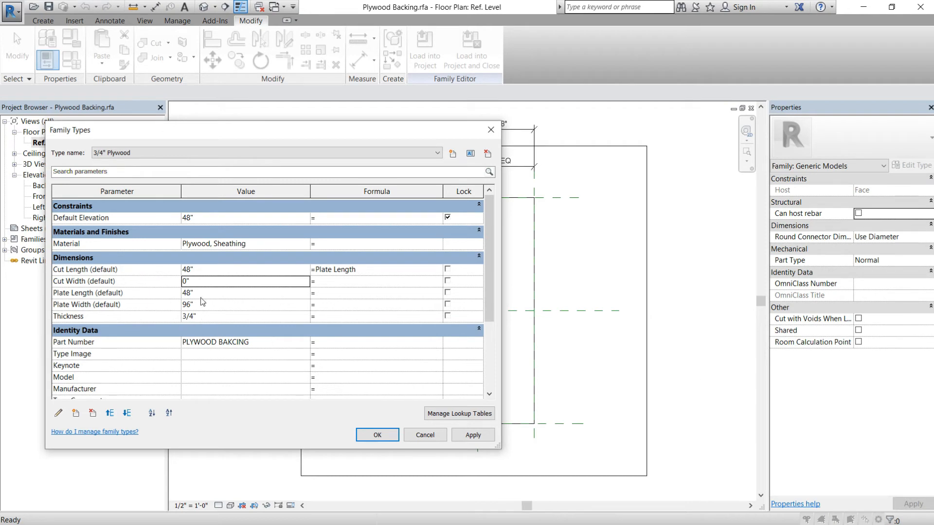
# Step: Set the Cut Width parameter's formula to Plate Width and accept the family type changes
pyautogui.click(213, 281)
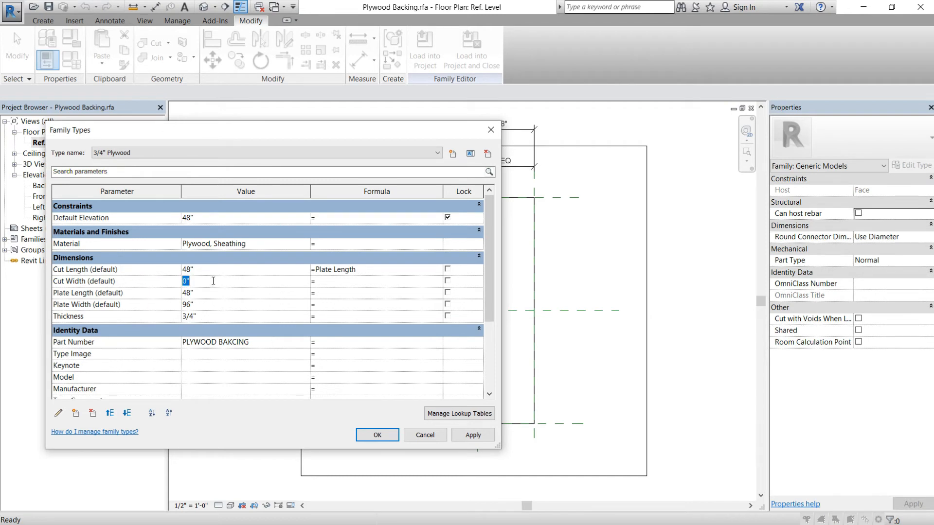
pyautogui.click(340, 282)
pyautogui.write('Plate Width')
pyautogui.click(288, 383)
pyautogui.click(387, 435)
# Step: Save over Plywood Backing.rfa and load it into the project, overwriting the existing version and its parameter values
pyautogui.click(471, 56)
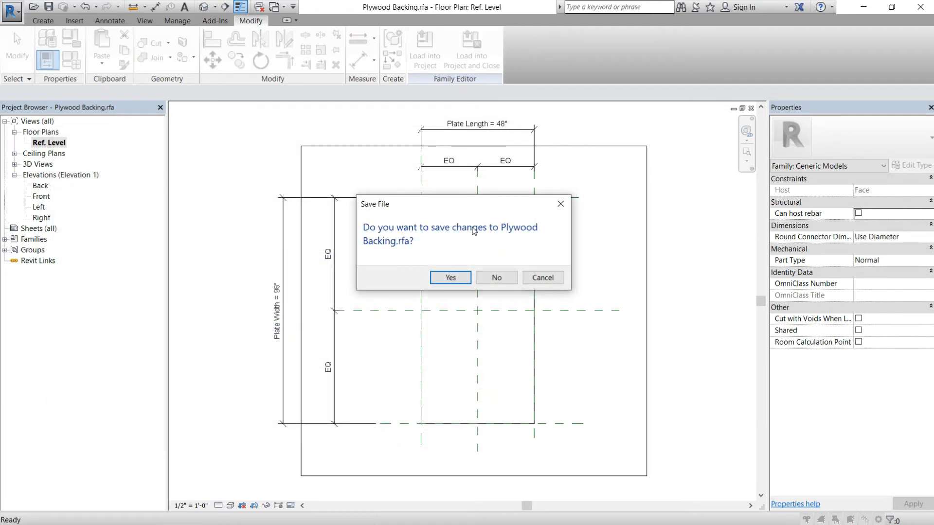
pyautogui.click(451, 278)
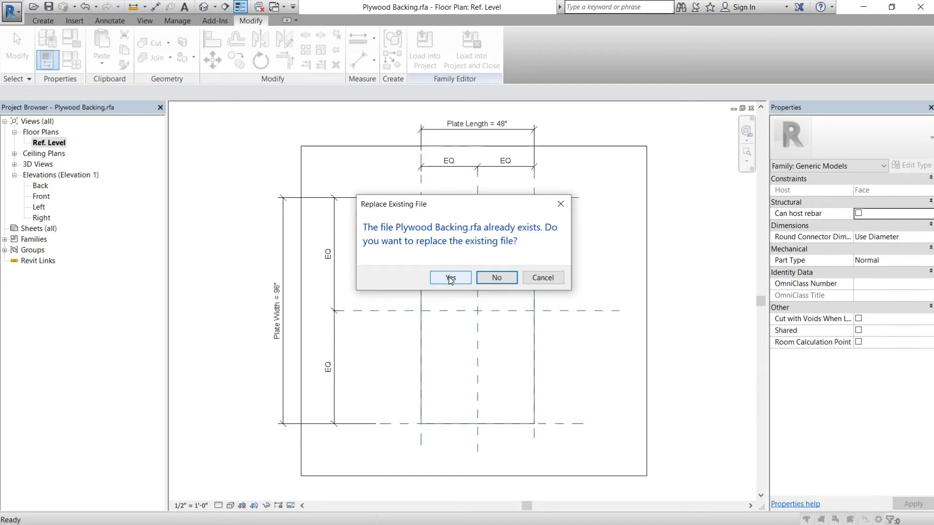
pyautogui.click(451, 278)
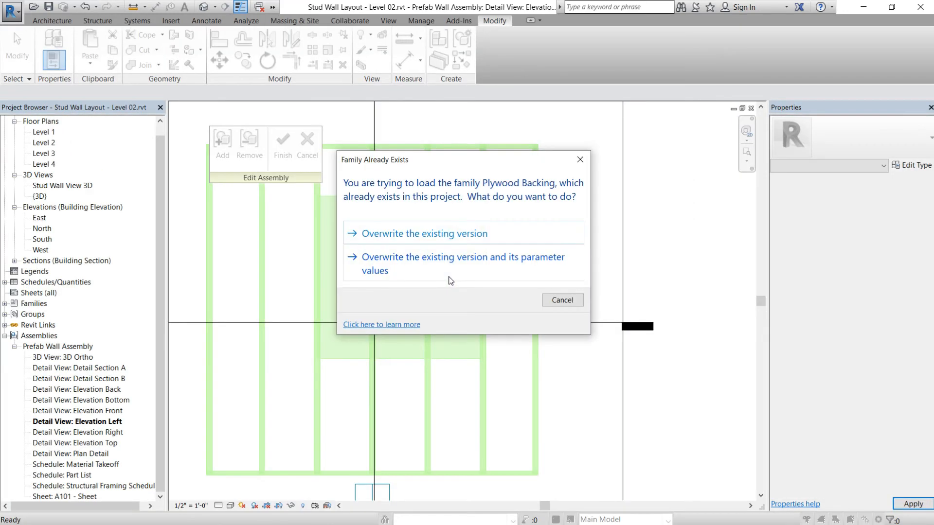
pyautogui.click(458, 262)
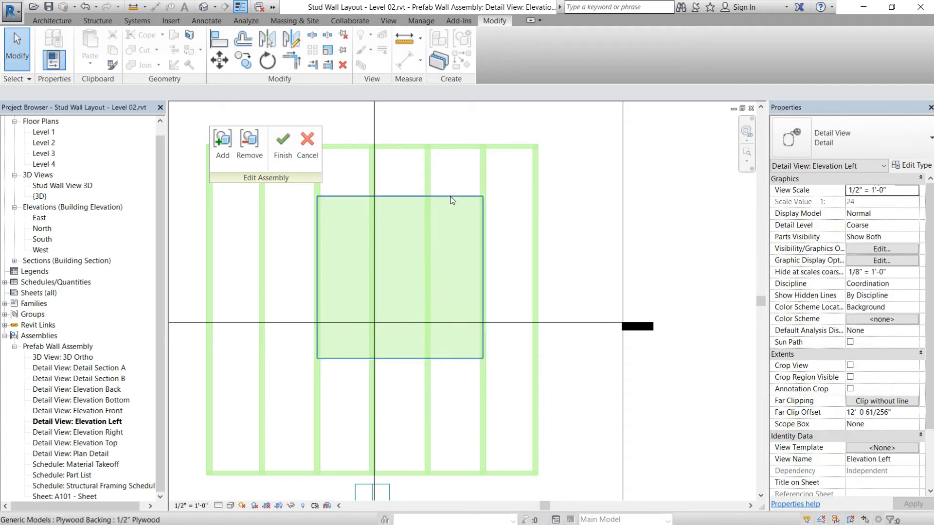
# Step: Finish editing the assembly and open its Part List schedule
pyautogui.click(283, 146)
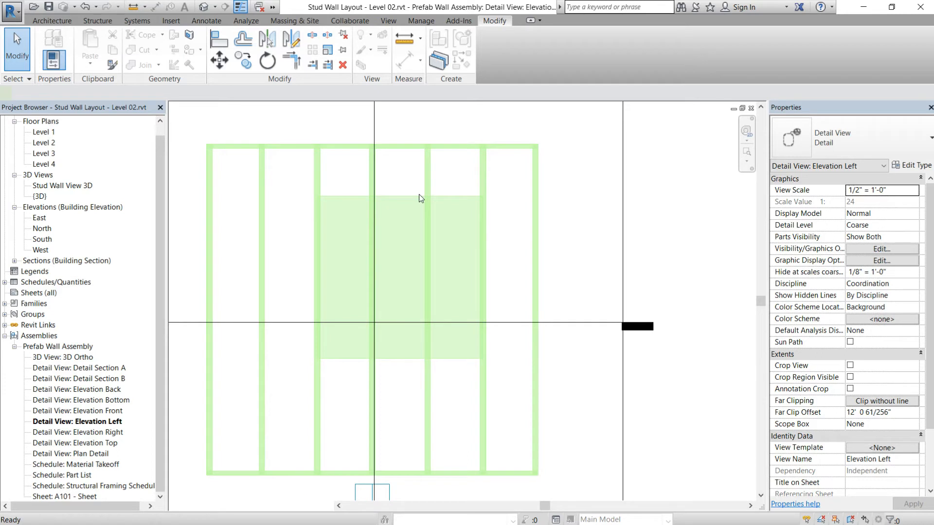
pyautogui.click(588, 254)
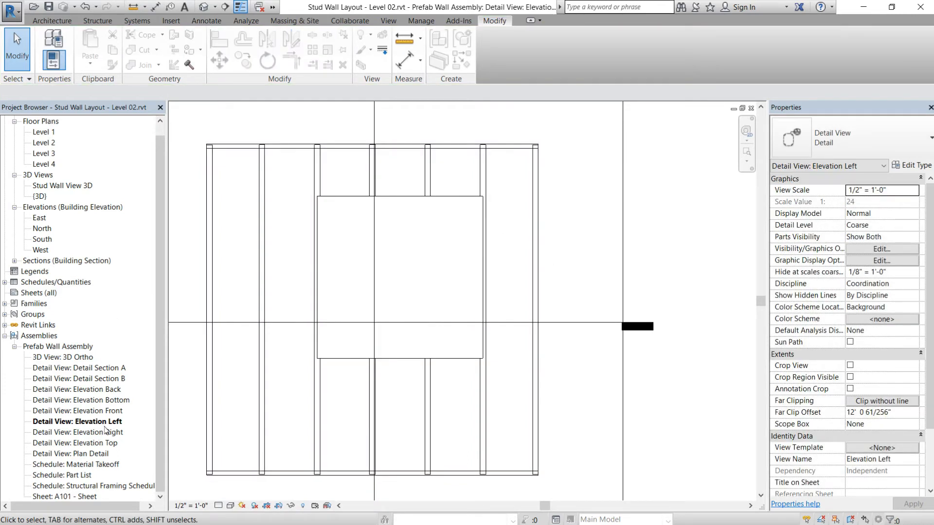
pyautogui.doubleClick(78, 475)
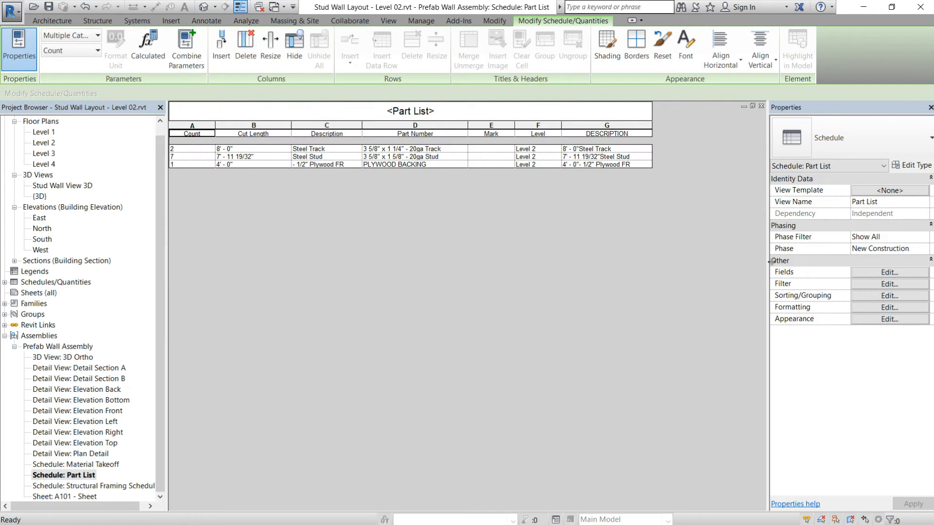
# Step: Add Cut Width to the schedule's DESCRIPTION combined parameter, placed between Cut Length and Description
pyautogui.click(864, 274)
pyautogui.click(504, 266)
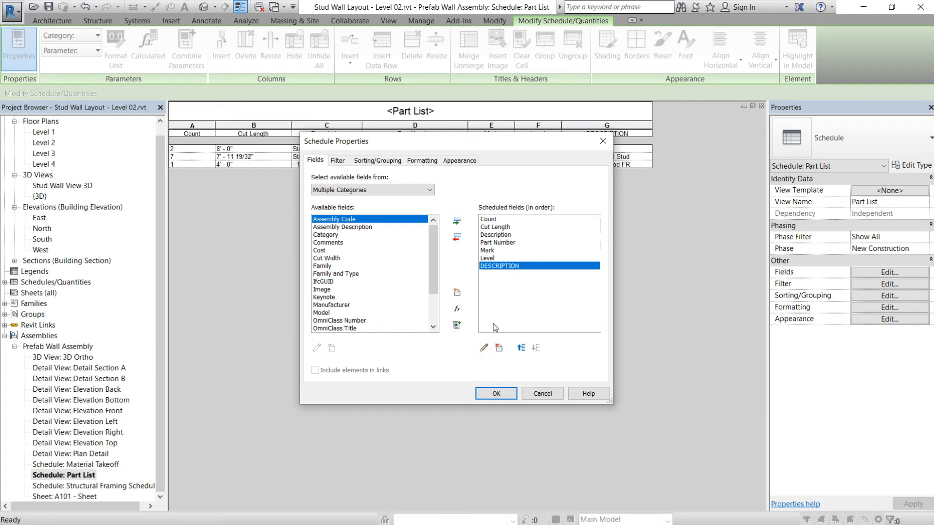
pyautogui.click(484, 348)
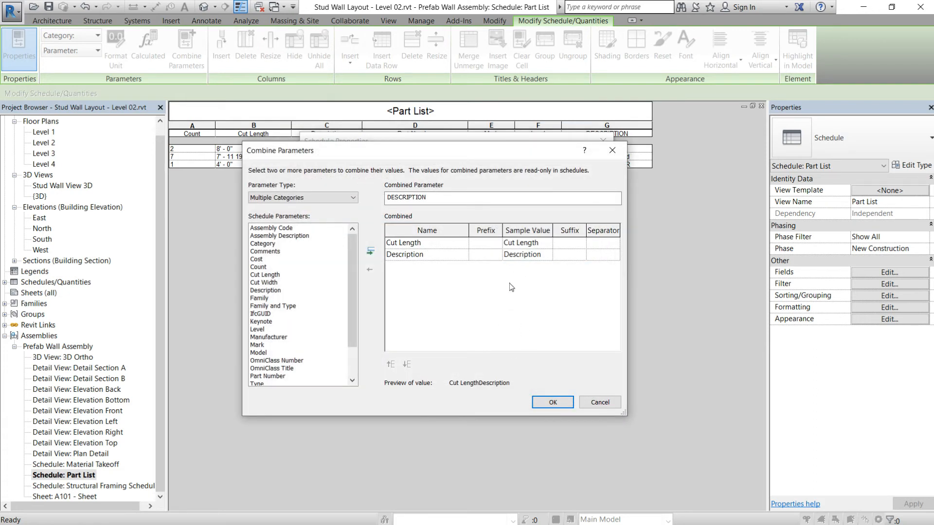
pyautogui.click(266, 285)
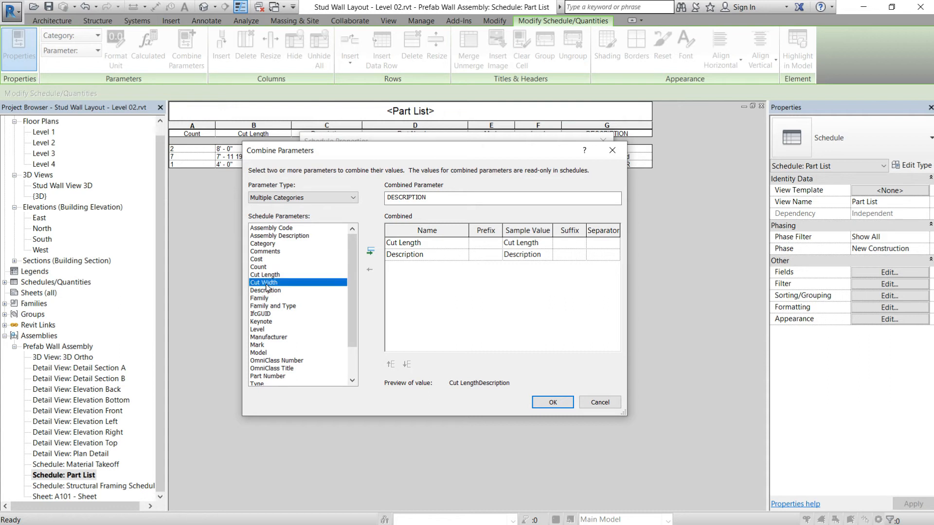
pyautogui.click(371, 251)
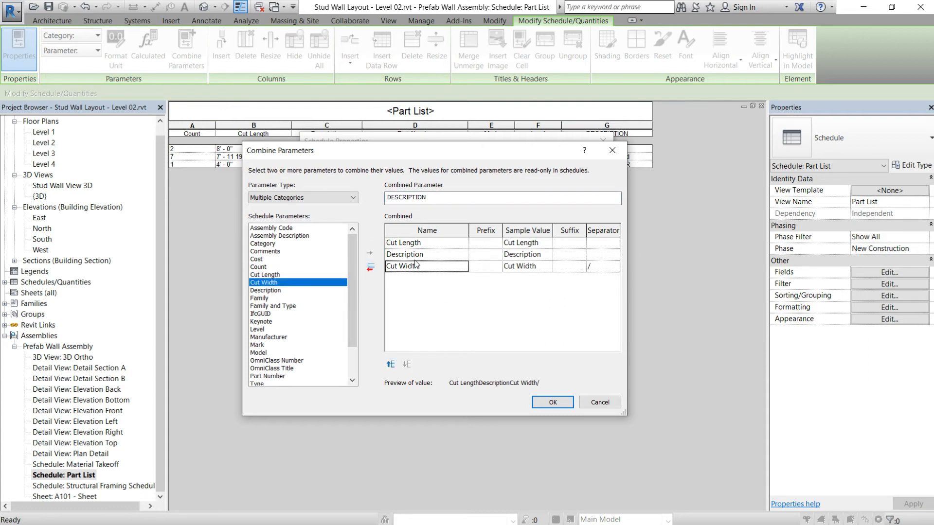
pyautogui.click(390, 364)
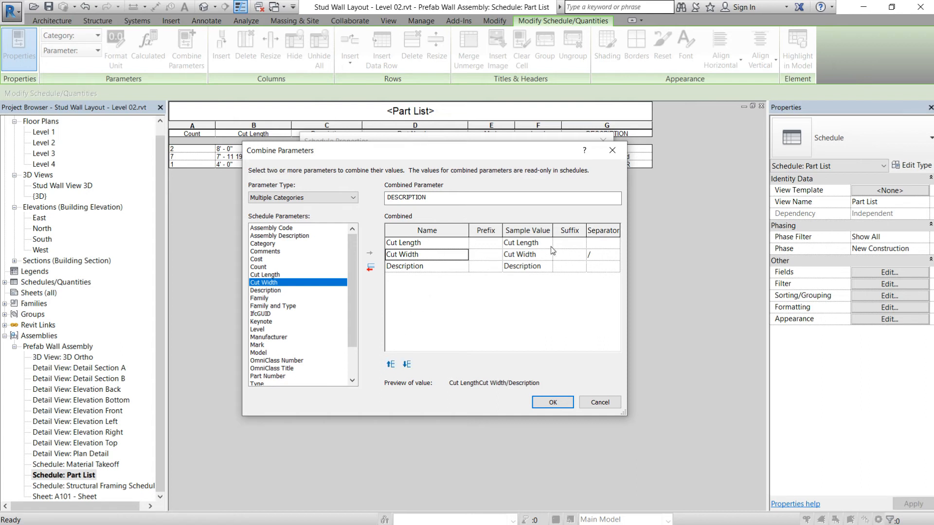
# Step: Replace Cut Width's separator with a spaced "x" prefix in the DESCRIPTION field, apply it, and widen the schedule column
pyautogui.click(603, 253)
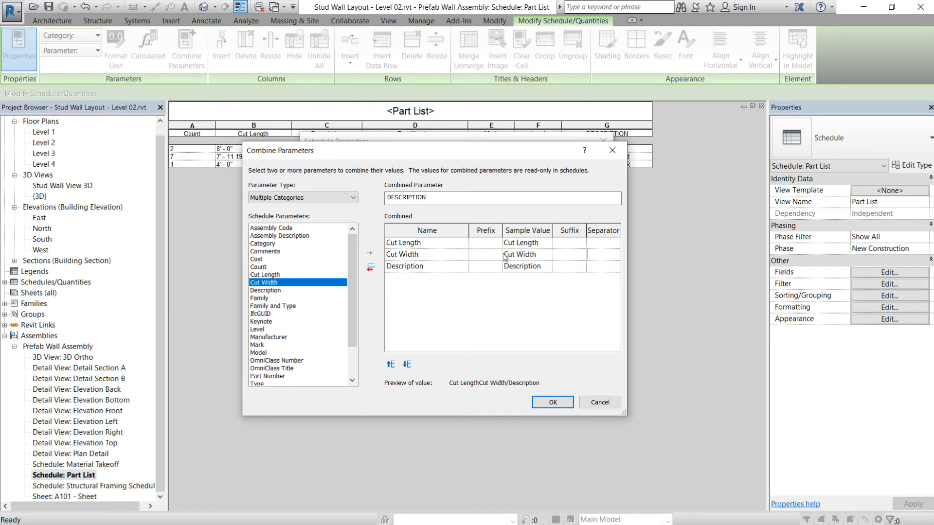
pyautogui.click(488, 255)
pyautogui.click(606, 255)
pyautogui.click(482, 257)
pyautogui.click(533, 324)
pyautogui.click(553, 402)
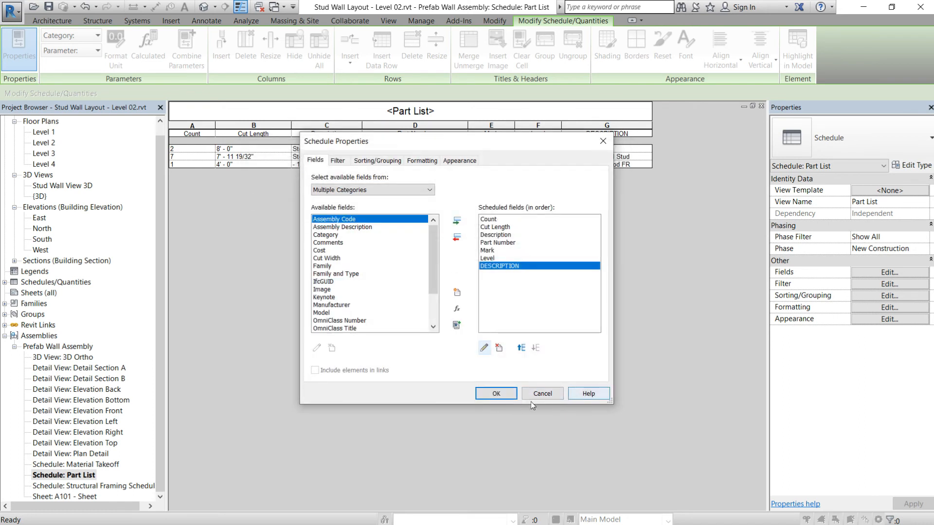
pyautogui.click(504, 397)
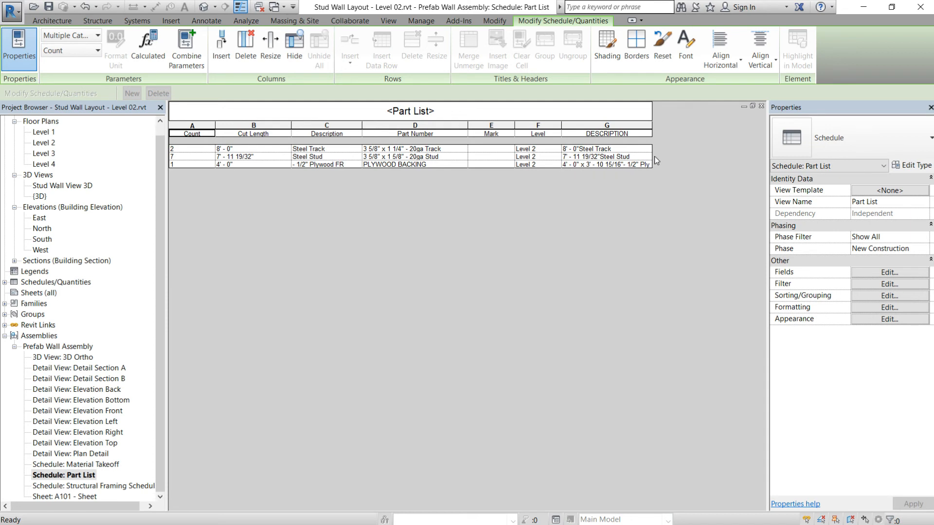
pyautogui.moveTo(652, 131); pyautogui.dragTo(675, 131)
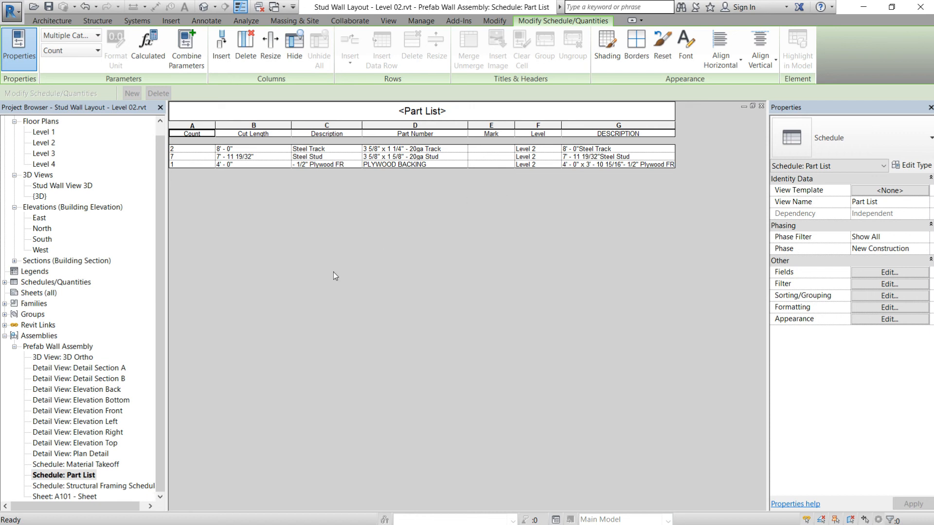
# Step: Open the assembly's Elevation Left detail view and frame the stud wall with its plywood panel
pyautogui.doubleClick(96, 422)
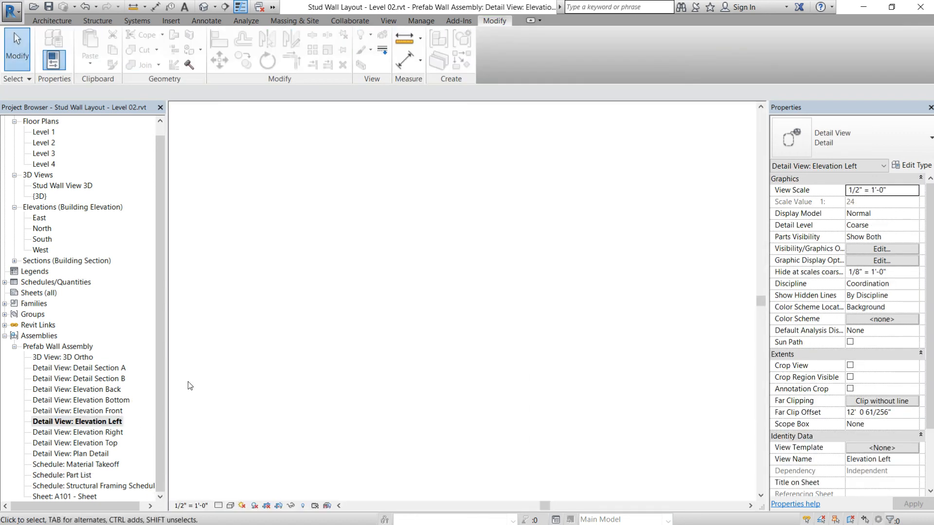
pyautogui.scroll(-3, 567, 235)
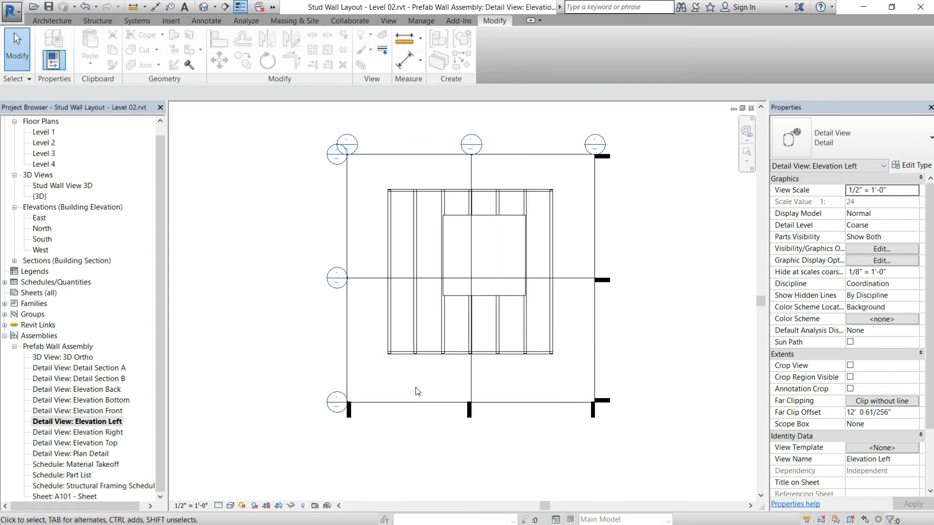
pyautogui.scroll(1, 418, 389)
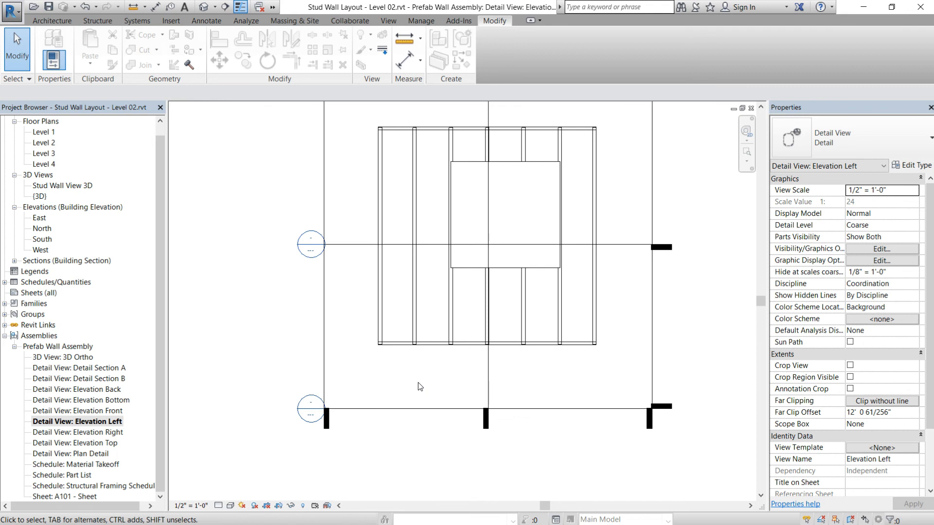